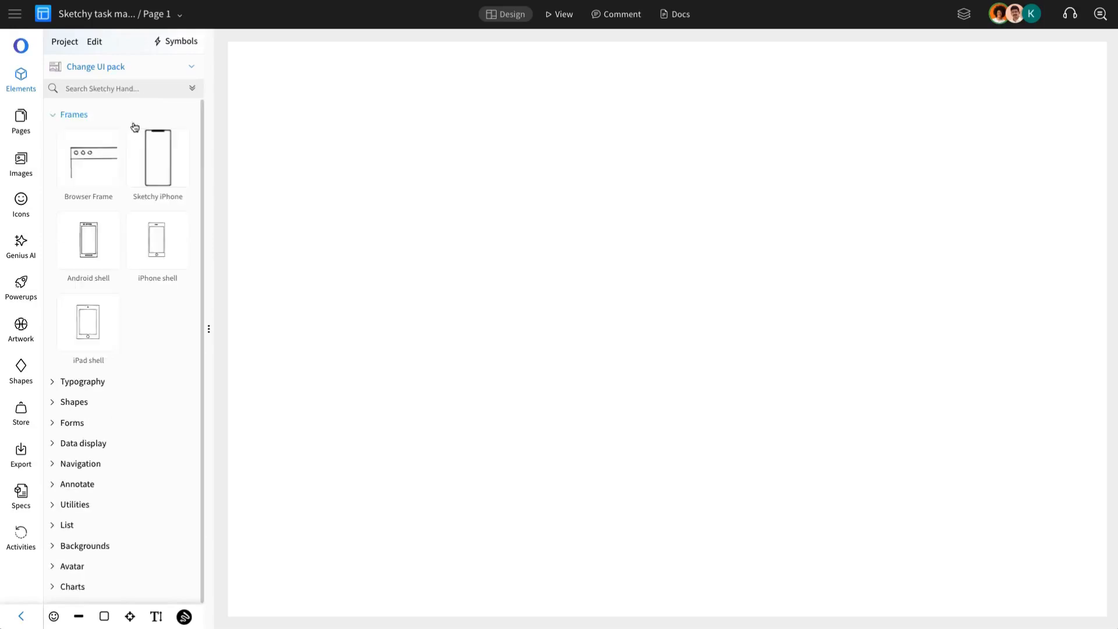
- Browse the Sketchy Hand UI pack's element categories from Typography through Utilities
click(95, 383)
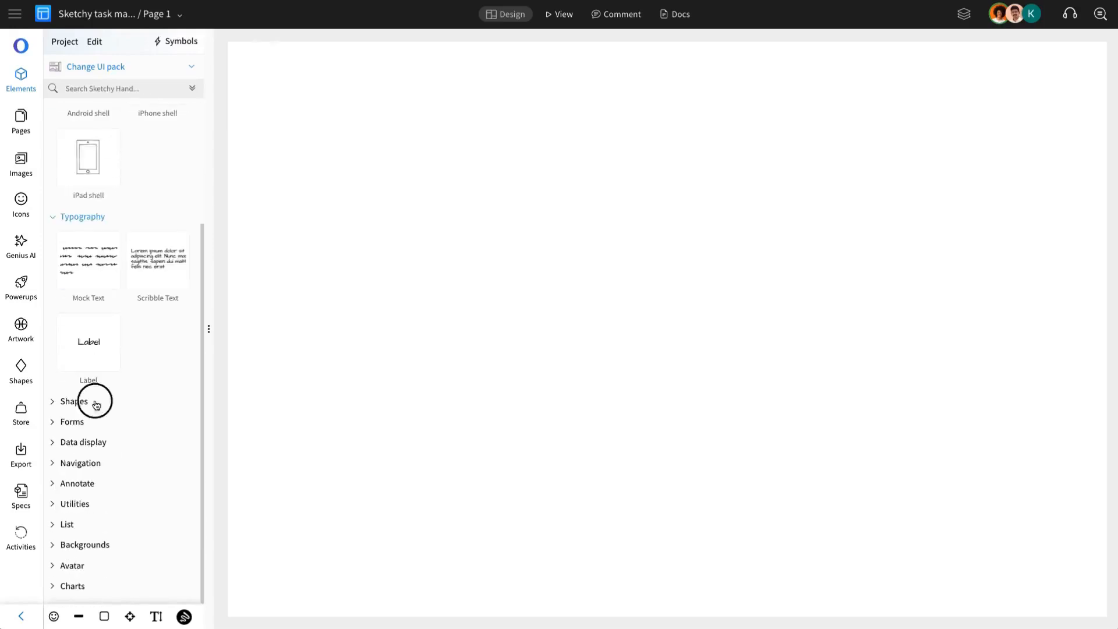
click(96, 404)
click(102, 420)
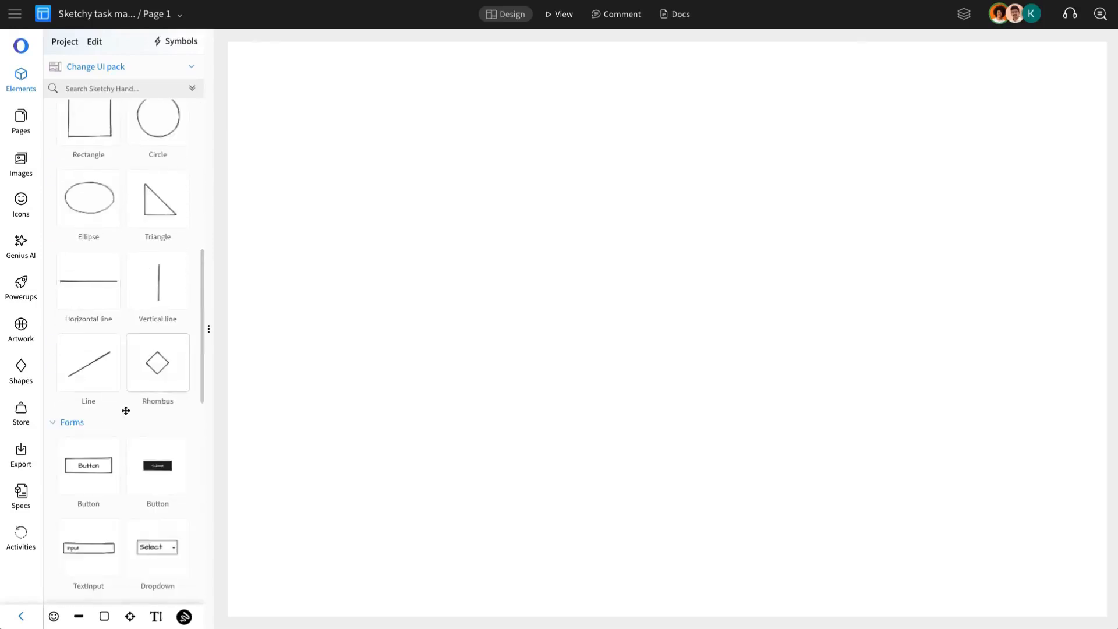
click(109, 443)
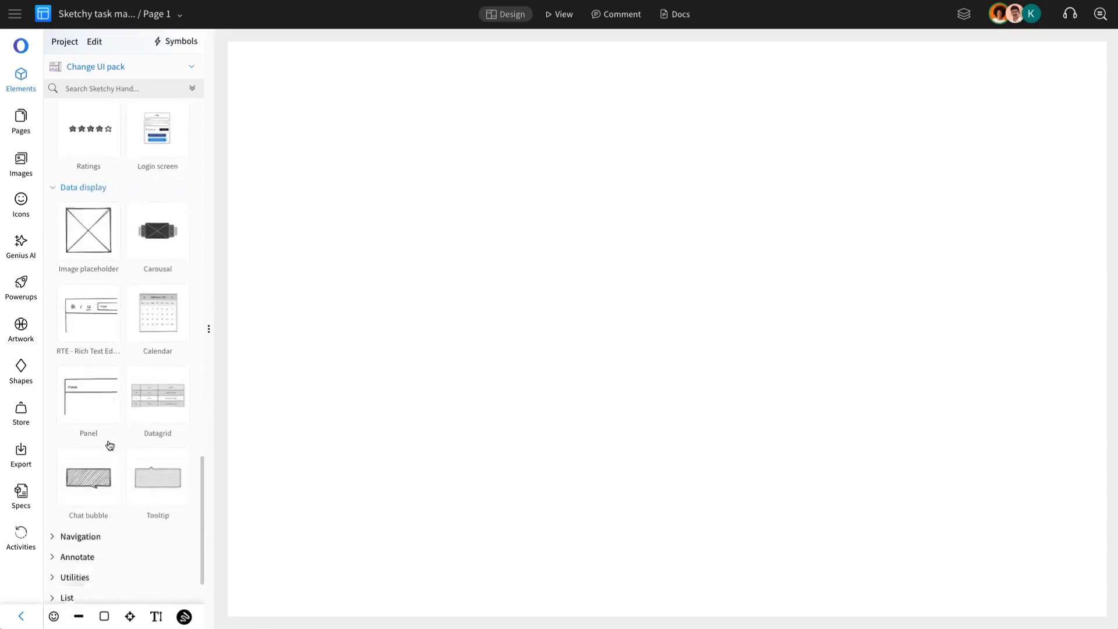
click(103, 465)
click(110, 483)
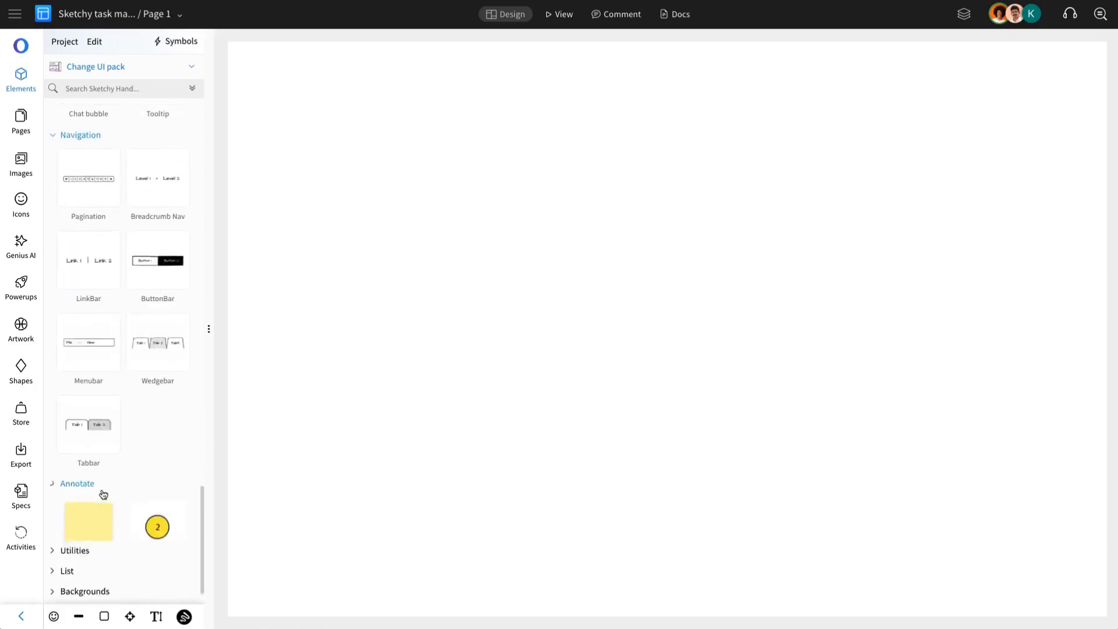
click(104, 509)
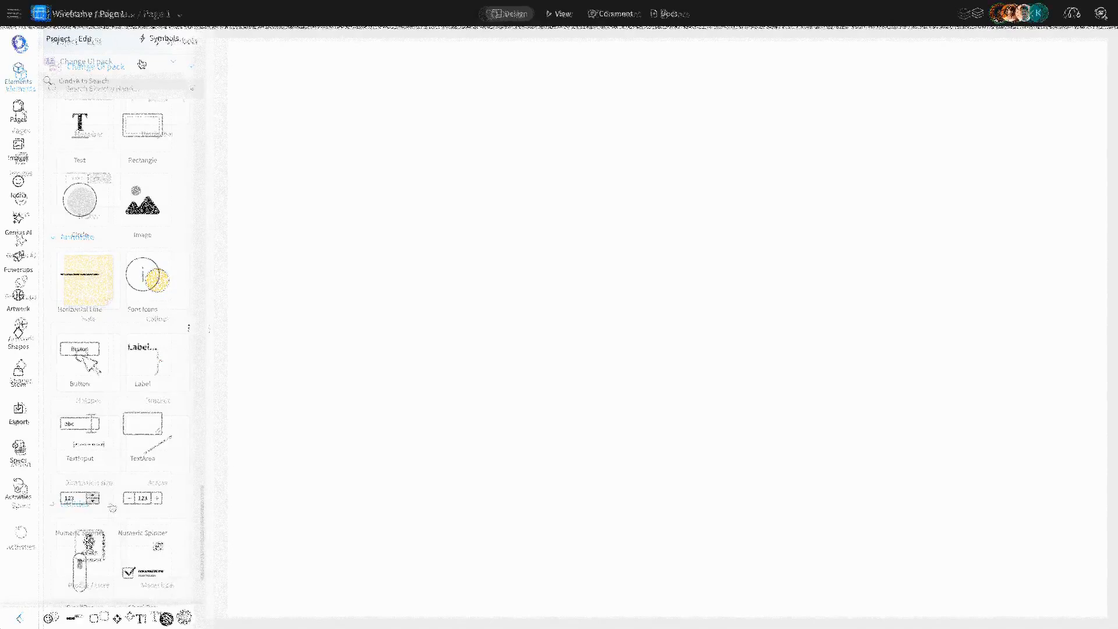
- Change the wireframe's UI pack to Sketchy Hand and collapse the Frames category
click(88, 61)
click(125, 179)
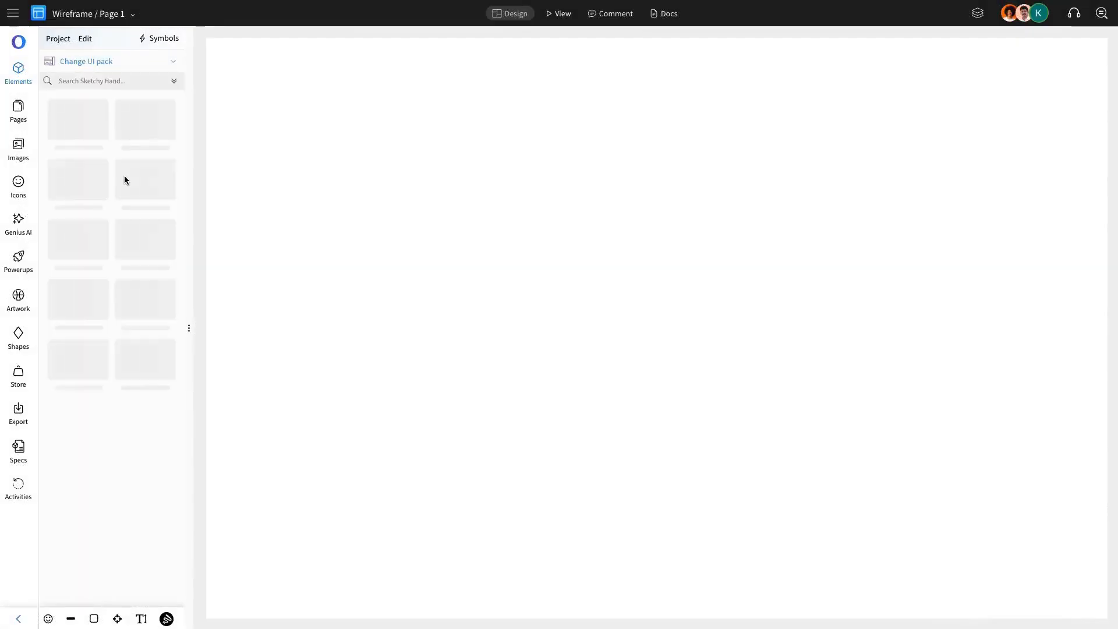
click(69, 106)
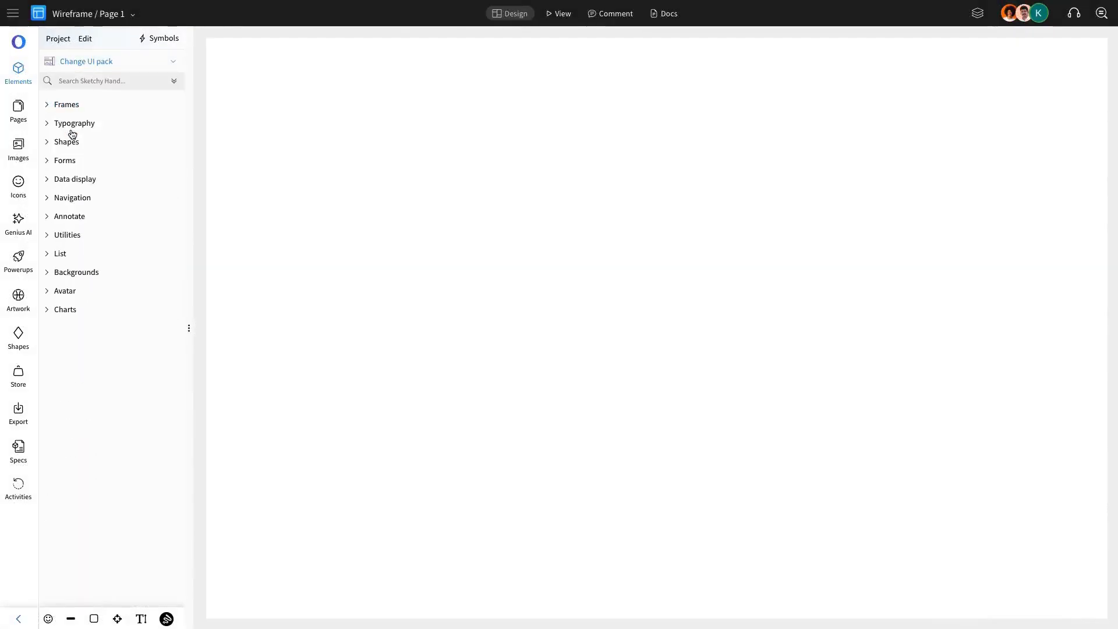
- Add a sketchy rectangle 1280 wide by 862 high as the main screen frame and fill it light grey
click(70, 141)
drag(80, 166, 311, 205)
drag(655, 144, 688, 569)
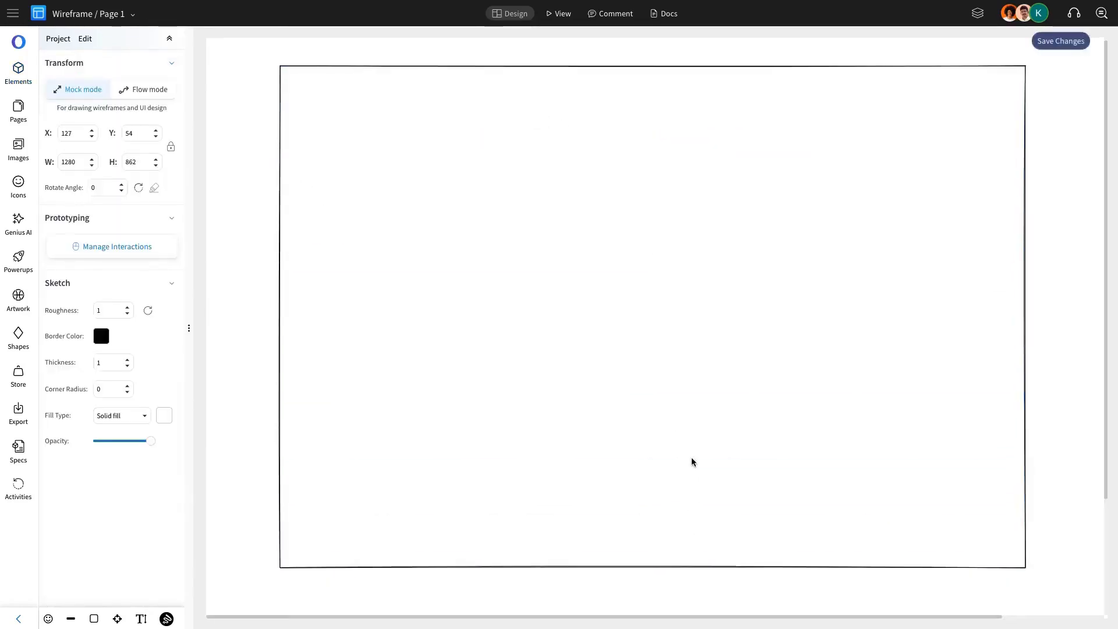
click(164, 415)
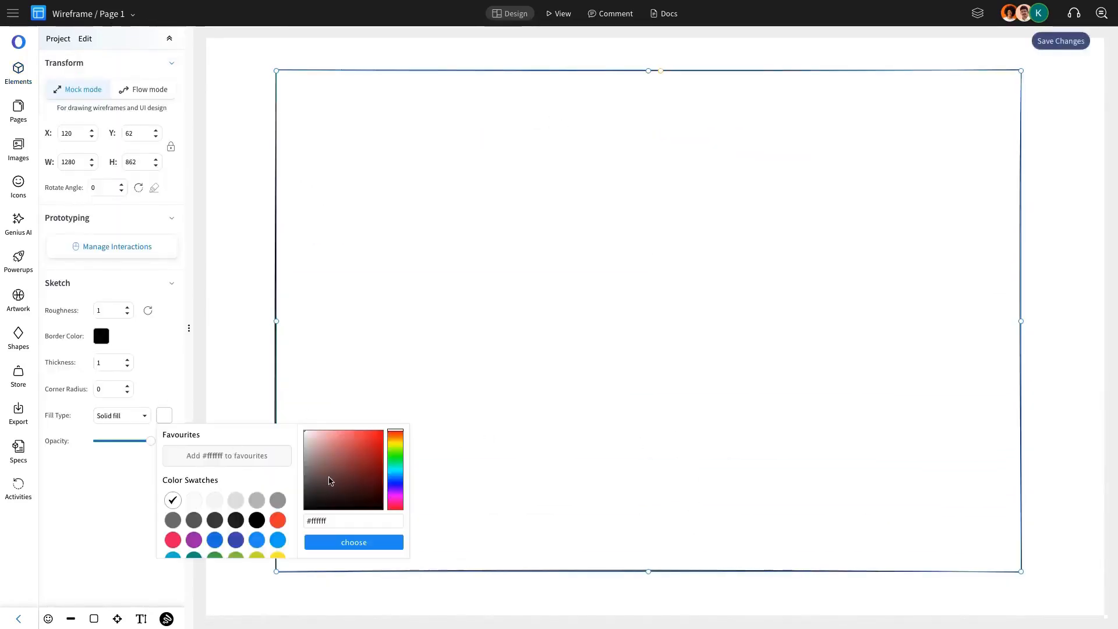
click(216, 501)
click(579, 390)
- Duplicate the grey frame rectangle and align the copy exactly with the original
click(580, 387)
key(ctrl+c)
key(ctrl+v)
shift+click(594, 96)
click(680, 606)
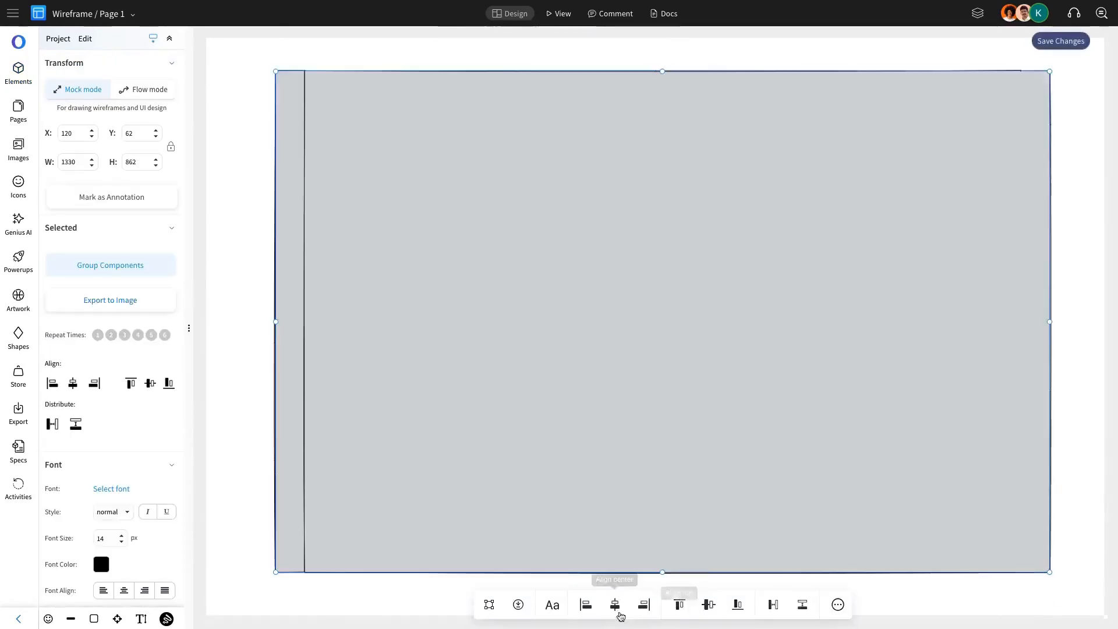
click(619, 614)
click(636, 531)
- Narrow the copied rectangle to a sidebar about 81 wide along the frame's left edge and fill it black
drag(1021, 322, 322, 301)
click(163, 415)
click(257, 520)
click(303, 395)
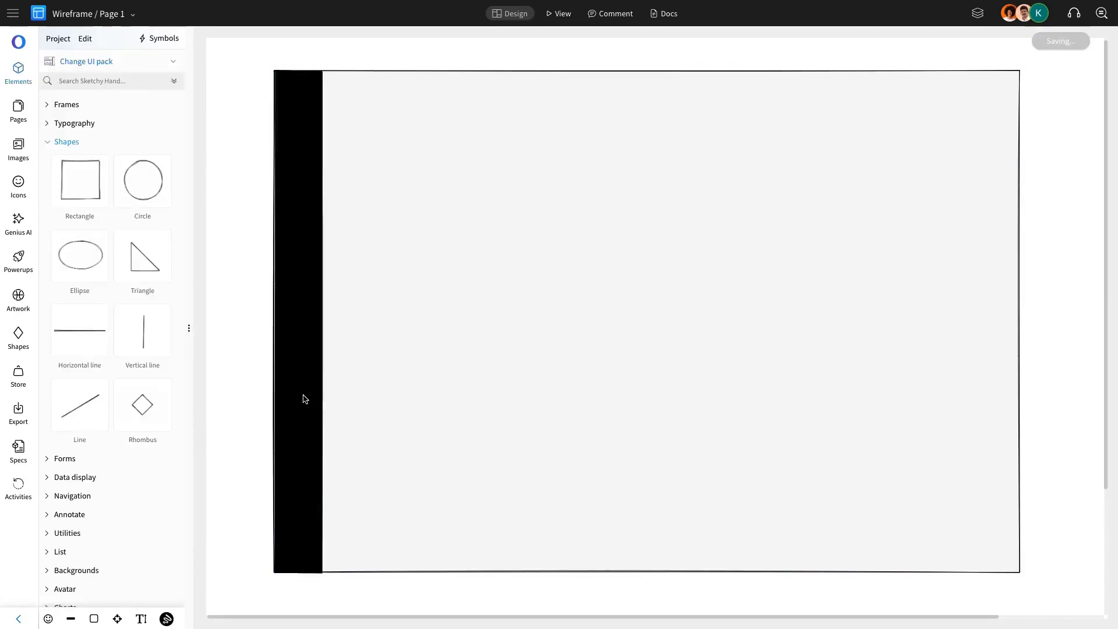
- Round the corners of the sidebar and the main frame, using a corner radius of 20 for the frame
click(303, 399)
click(162, 417)
click(245, 343)
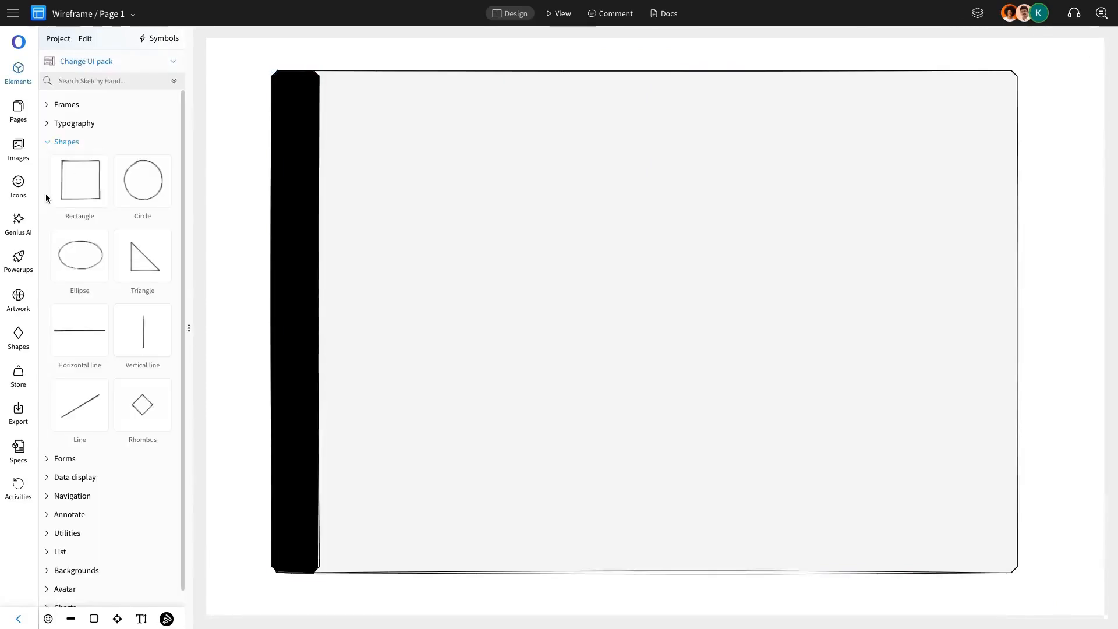
- Add the ladder icon as a logo and position it at the top of the black sidebar
click(18, 185)
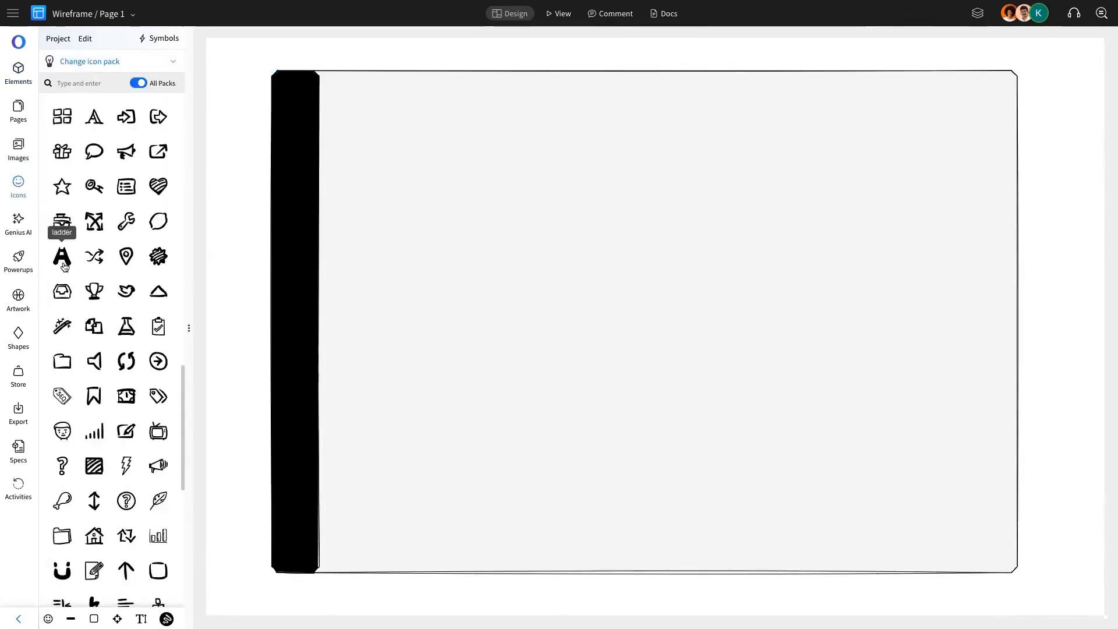
click(18, 80)
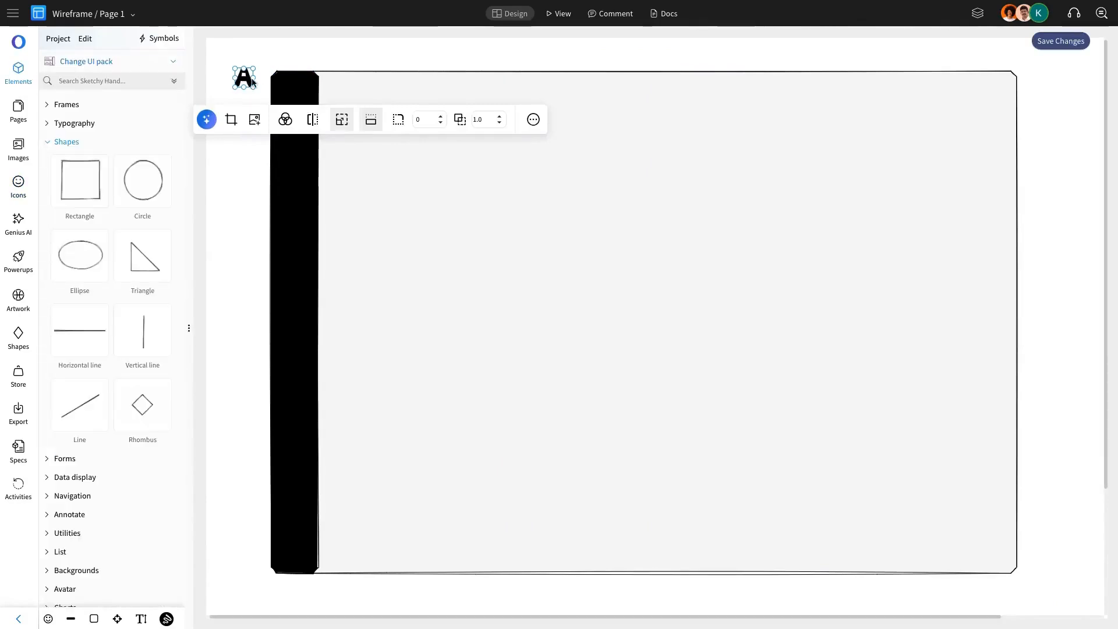
drag(248, 77, 297, 96)
- Recolor the ladder logo icon white
click(285, 48)
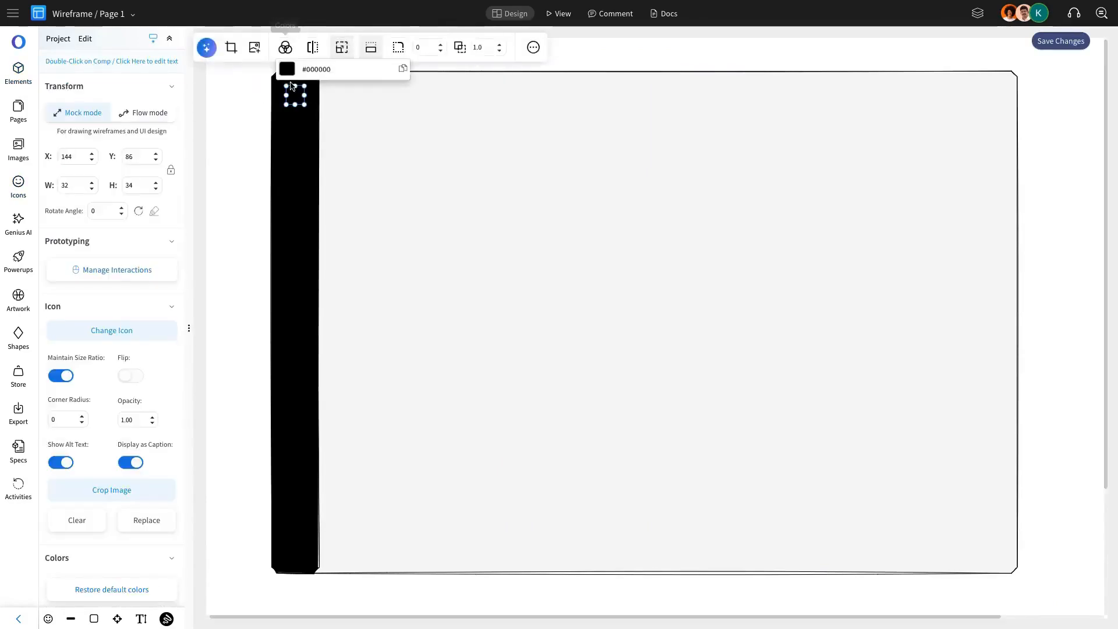
click(288, 71)
click(296, 156)
click(333, 138)
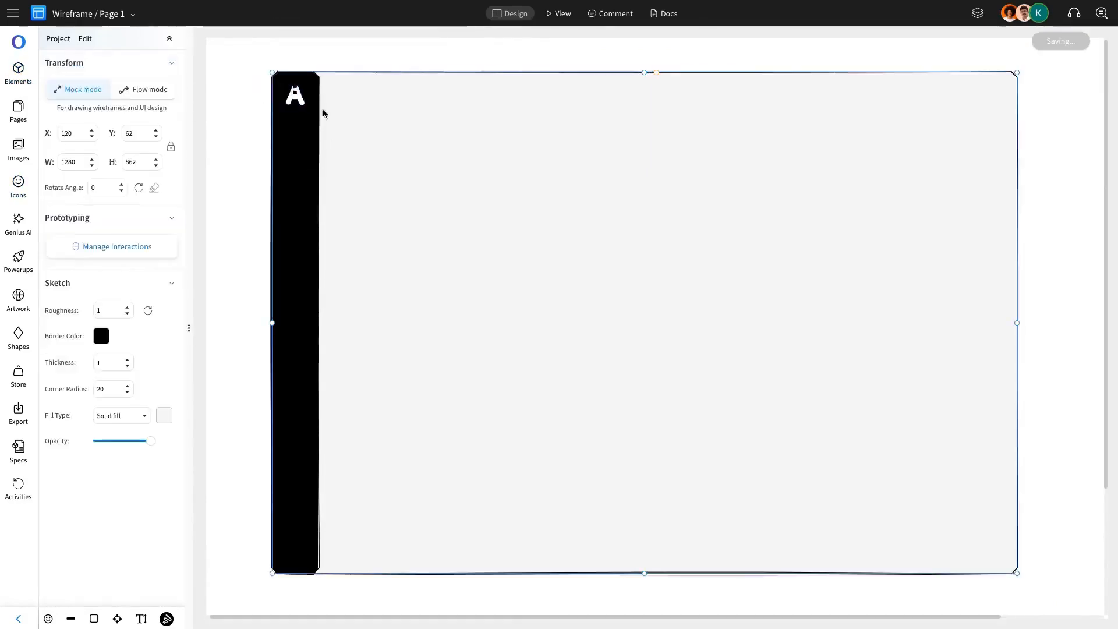
click(297, 96)
click(285, 48)
click(286, 51)
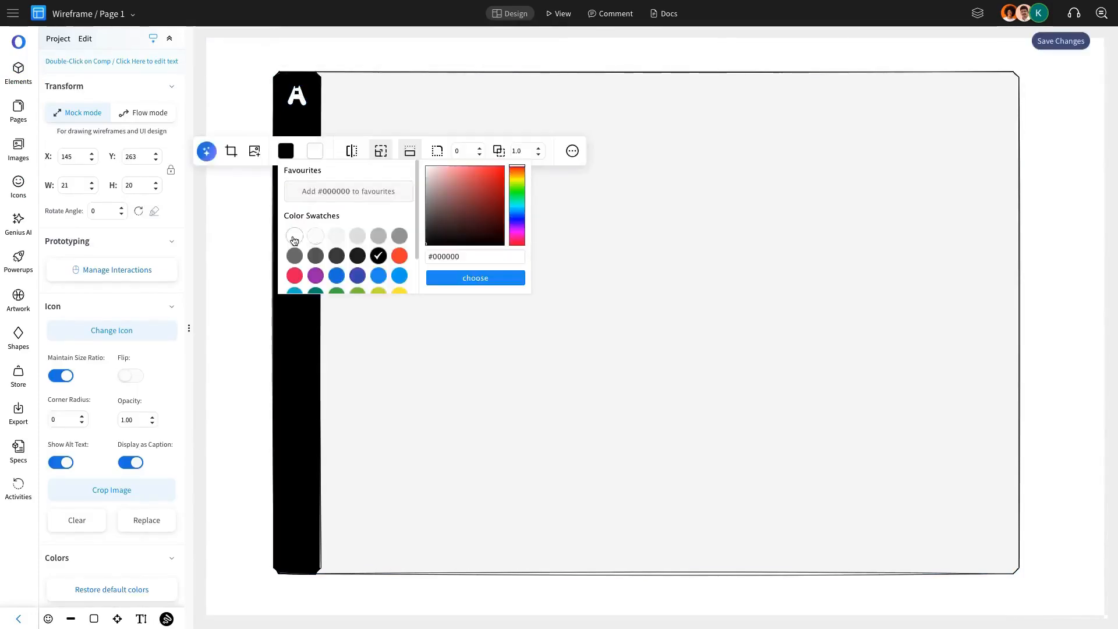
- Color the sidebar's home icon white and place a copy below it, replaced with a user icon
click(294, 238)
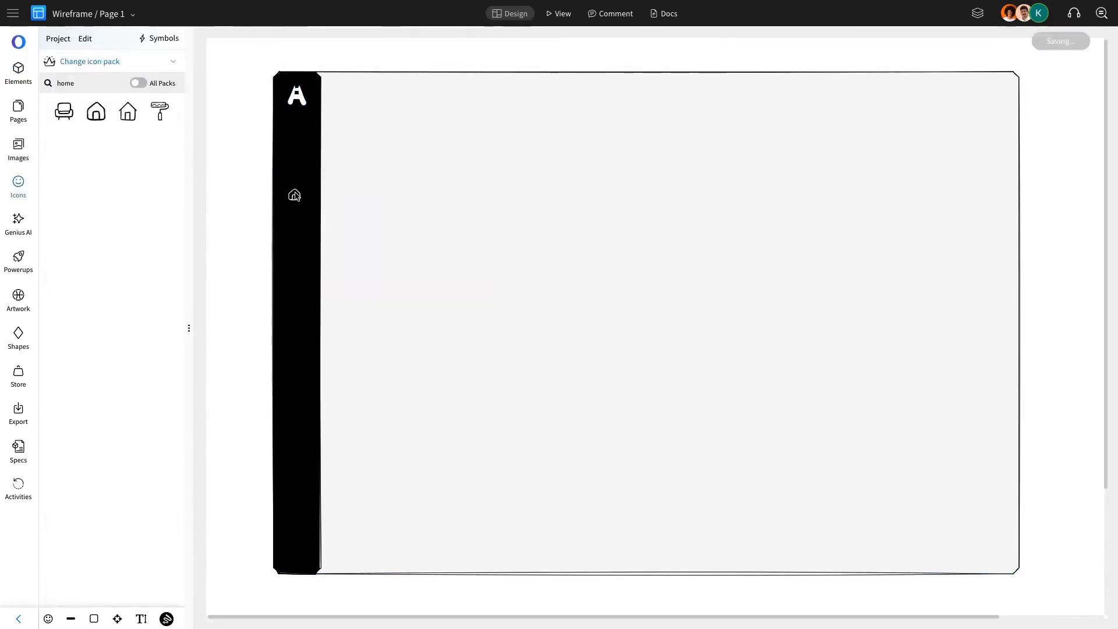
drag(295, 197, 299, 226)
key(ctrl+v)
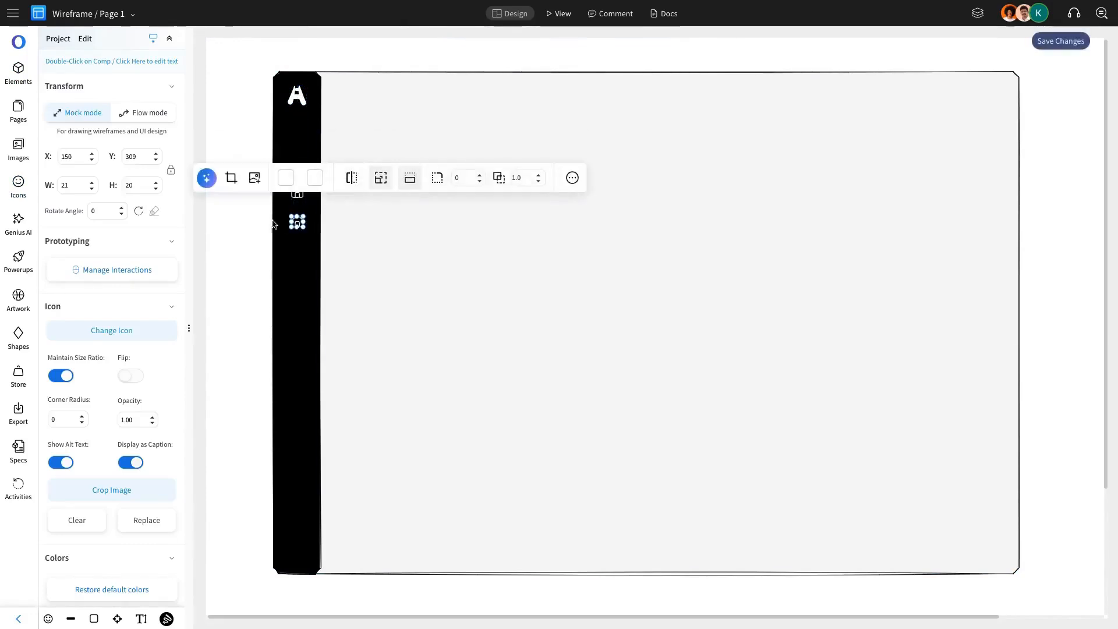
click(255, 178)
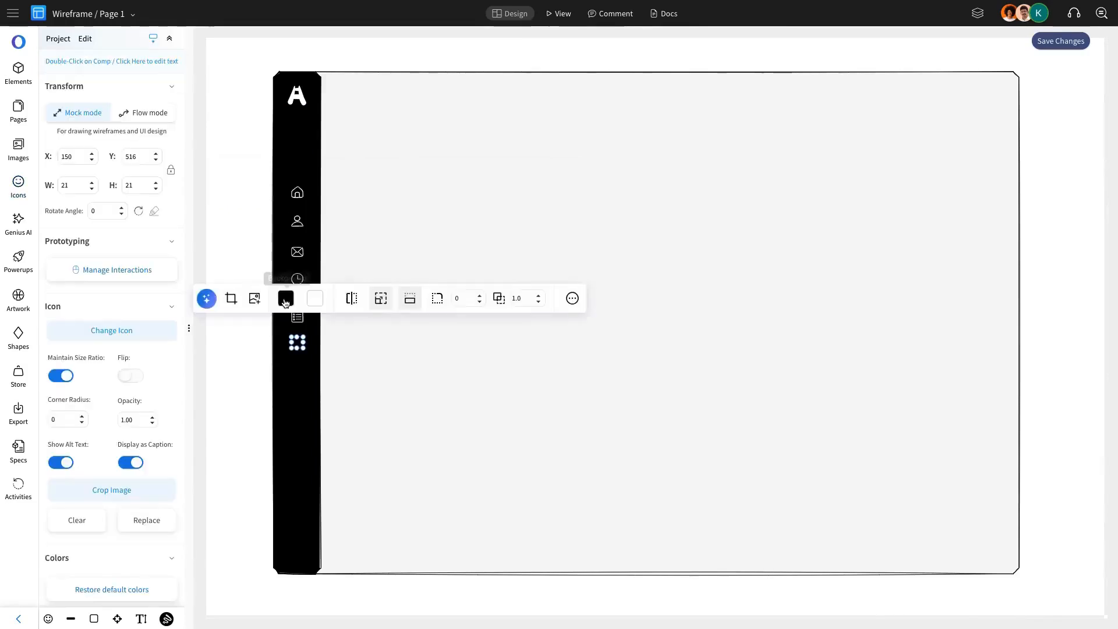
- Recolor the gear icon white and place a copy of it near the bottom of the sidebar
click(286, 299)
click(295, 384)
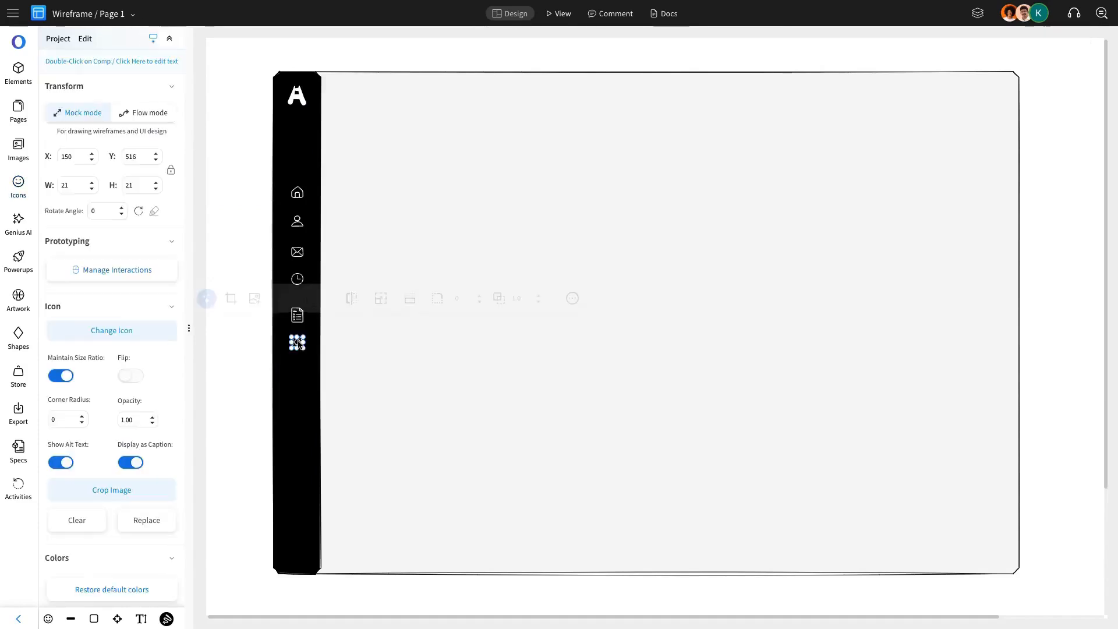
key(ctrl+v)
drag(326, 376, 297, 550)
- Replace the bottom icon copy with the logout icon, found by searching "log", and color it white
click(254, 504)
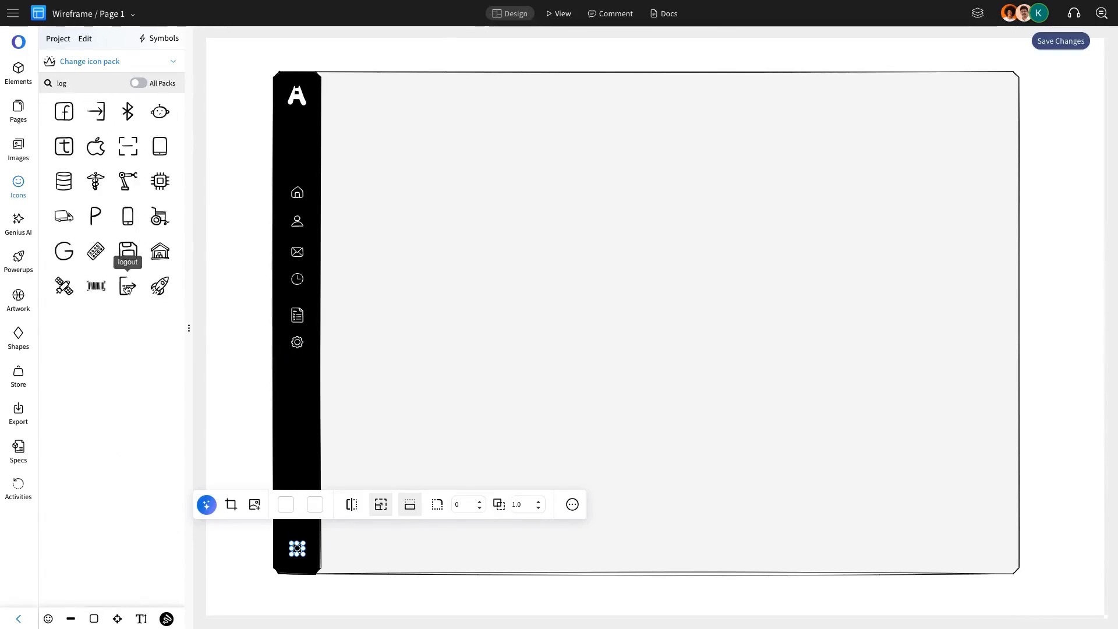
click(127, 289)
click(286, 504)
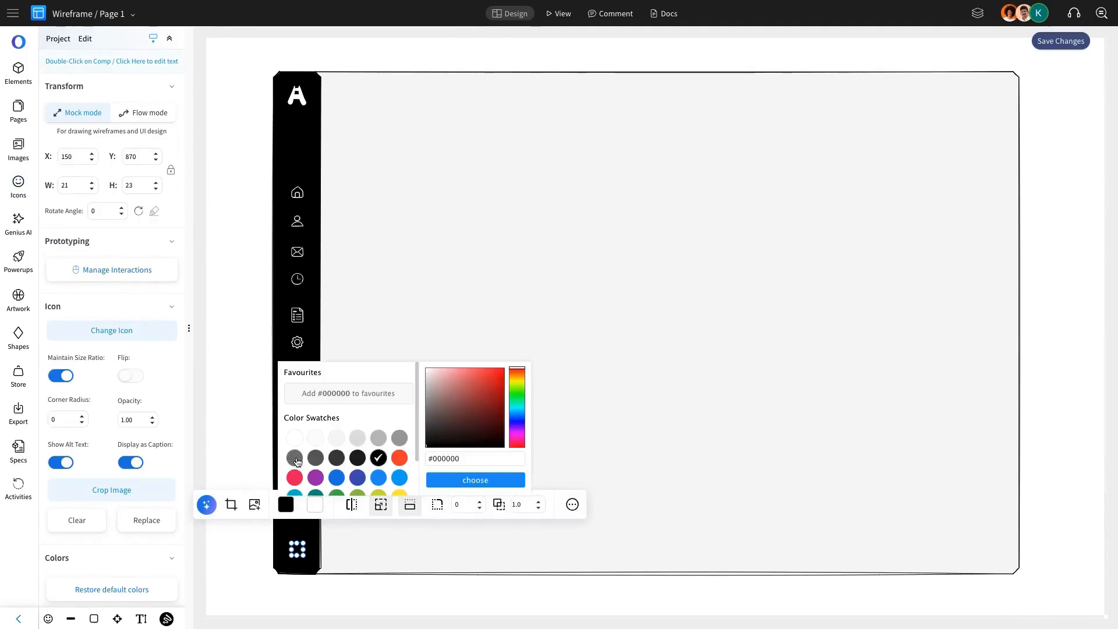
click(296, 435)
click(298, 402)
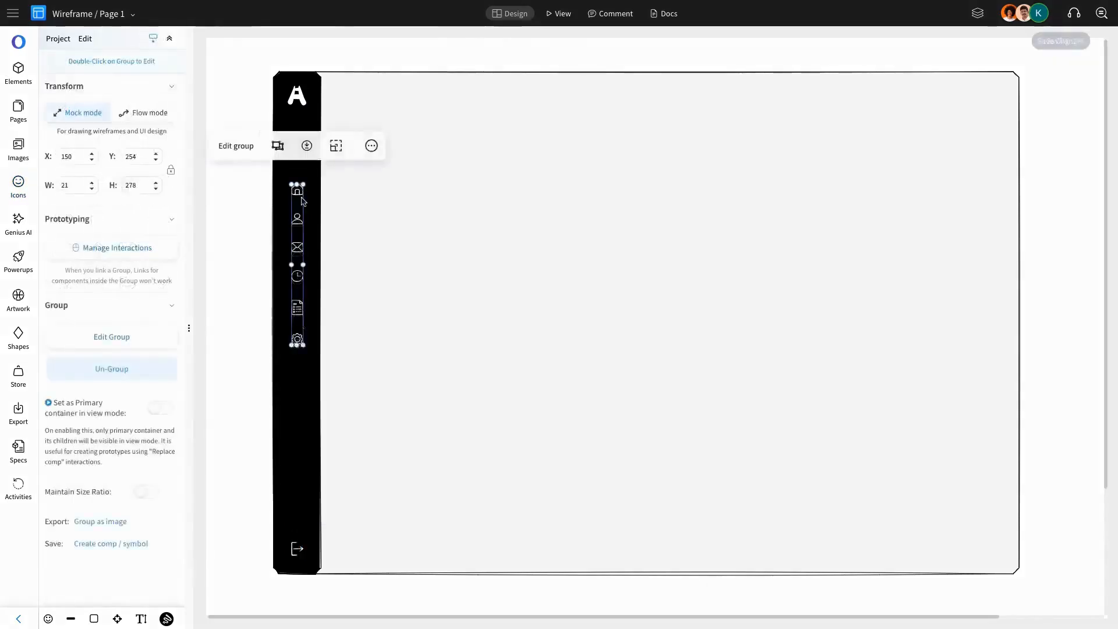
- Center the menu icon group and the logout icon horizontally within the sidebar
click(299, 467)
click(296, 549)
shift+click(294, 304)
shift+click(294, 420)
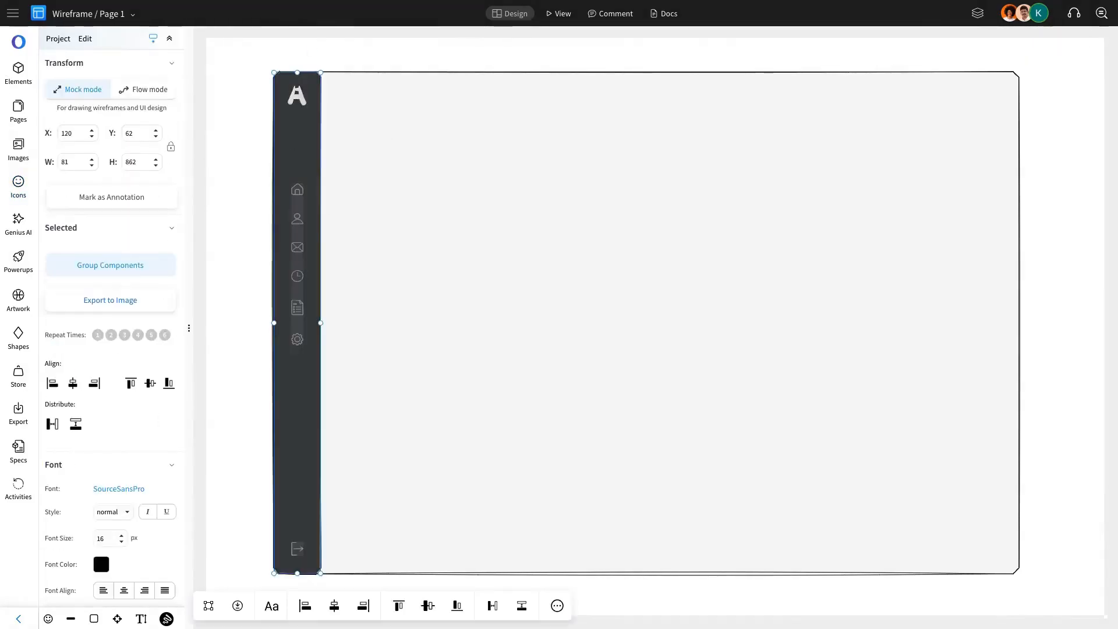
click(333, 604)
click(325, 405)
- Recolor the user icon inside the sidebar's menu icon group grey
double_click(299, 223)
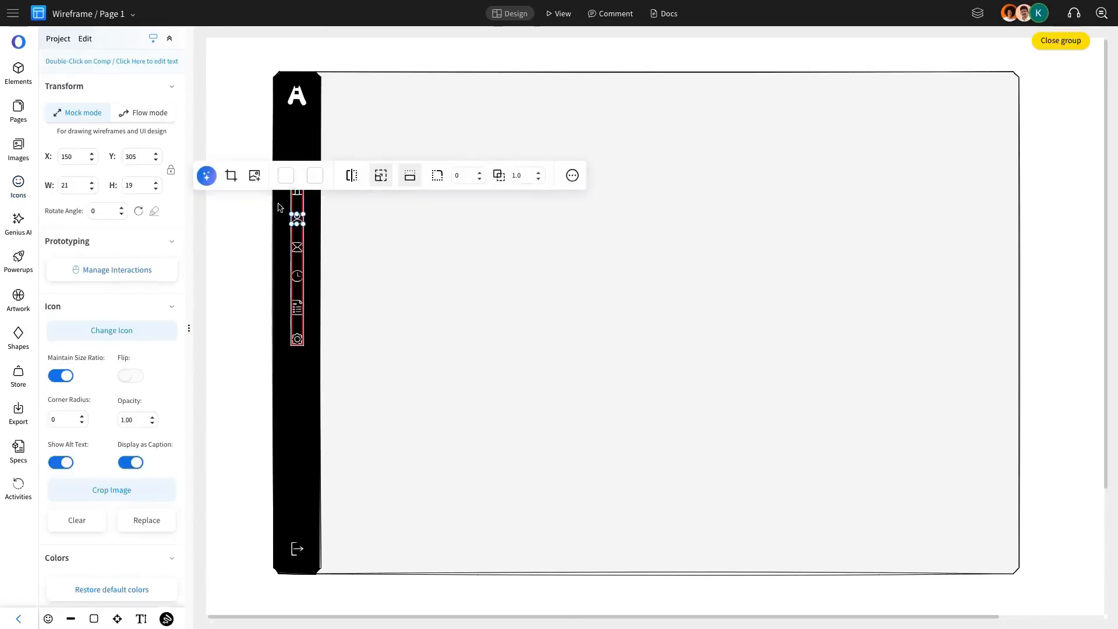
click(286, 175)
click(316, 280)
click(399, 260)
click(378, 267)
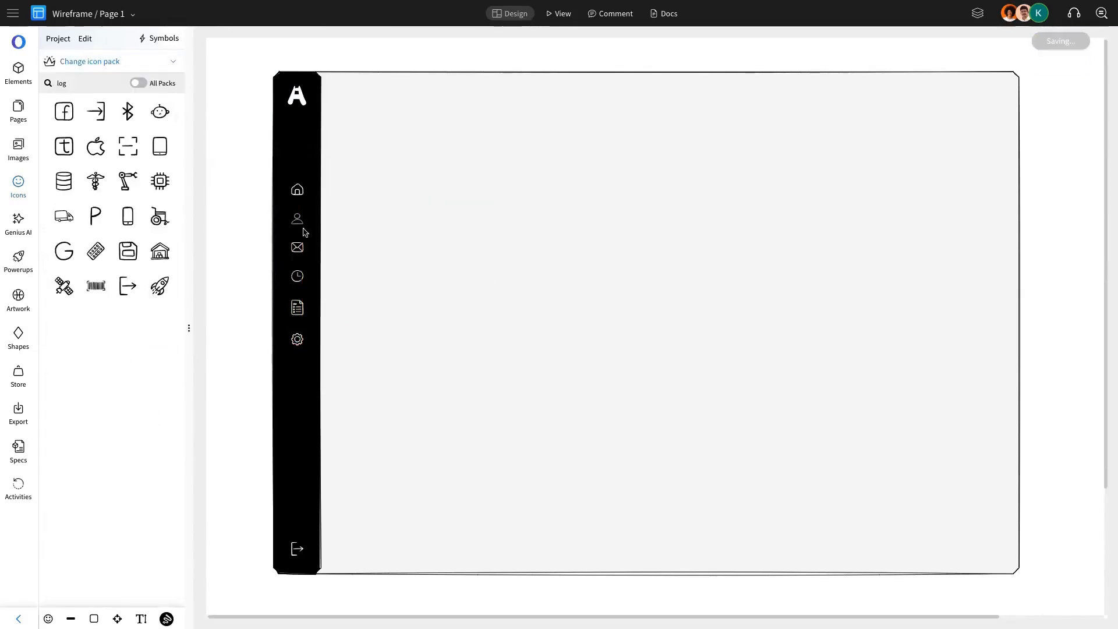
- Recolor the mail, clock and document icons in the sidebar's menu group the same grey
double_click(298, 247)
click(285, 204)
click(400, 289)
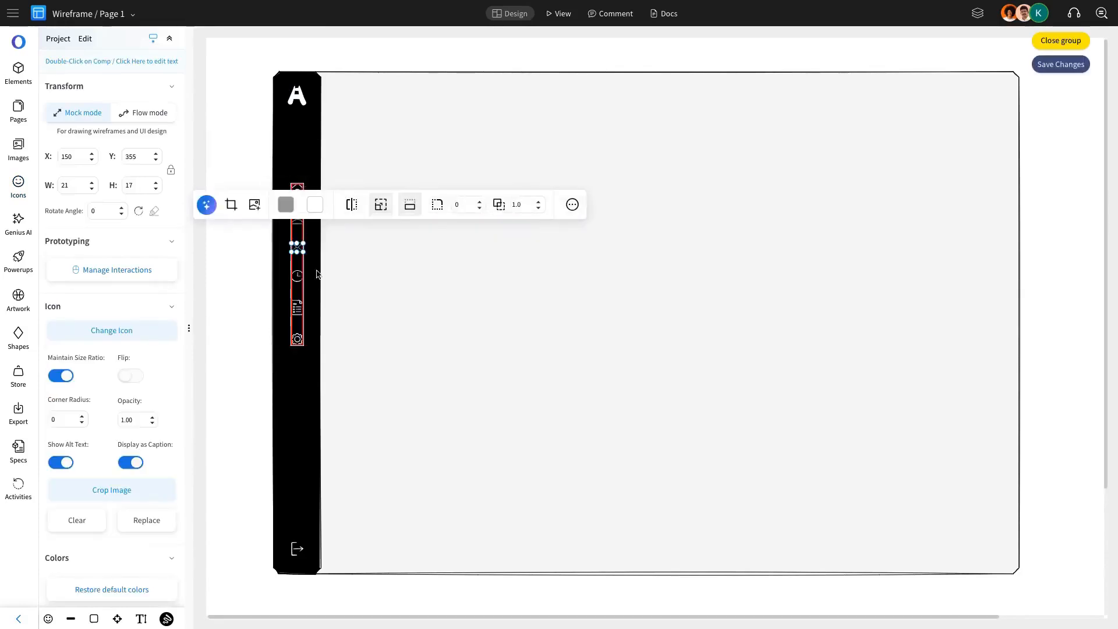
click(297, 275)
click(286, 232)
click(406, 322)
click(297, 308)
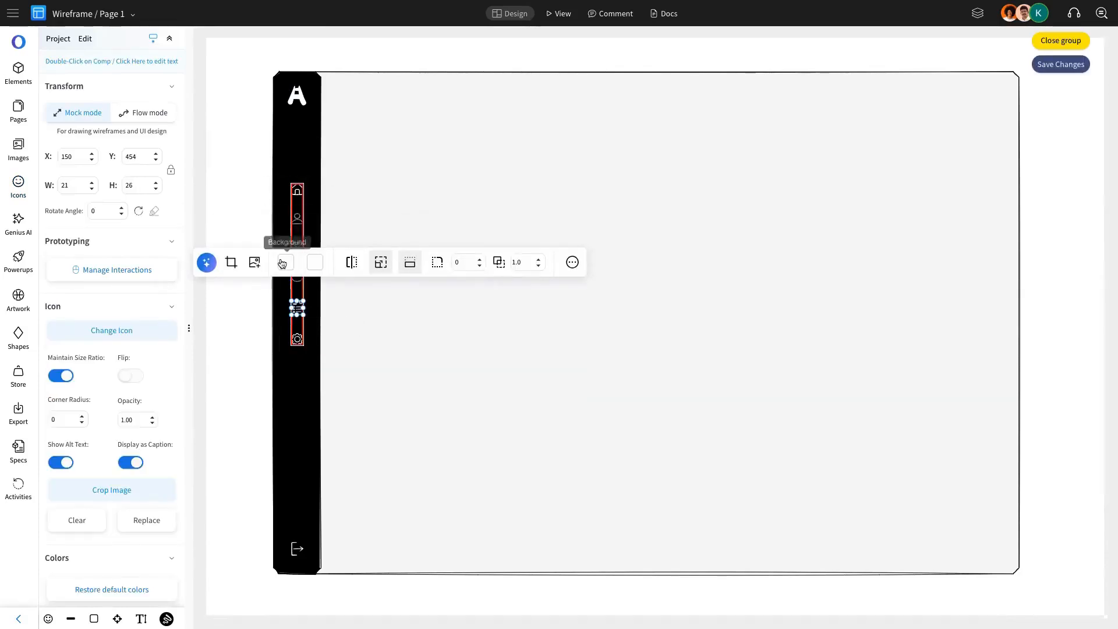
click(286, 262)
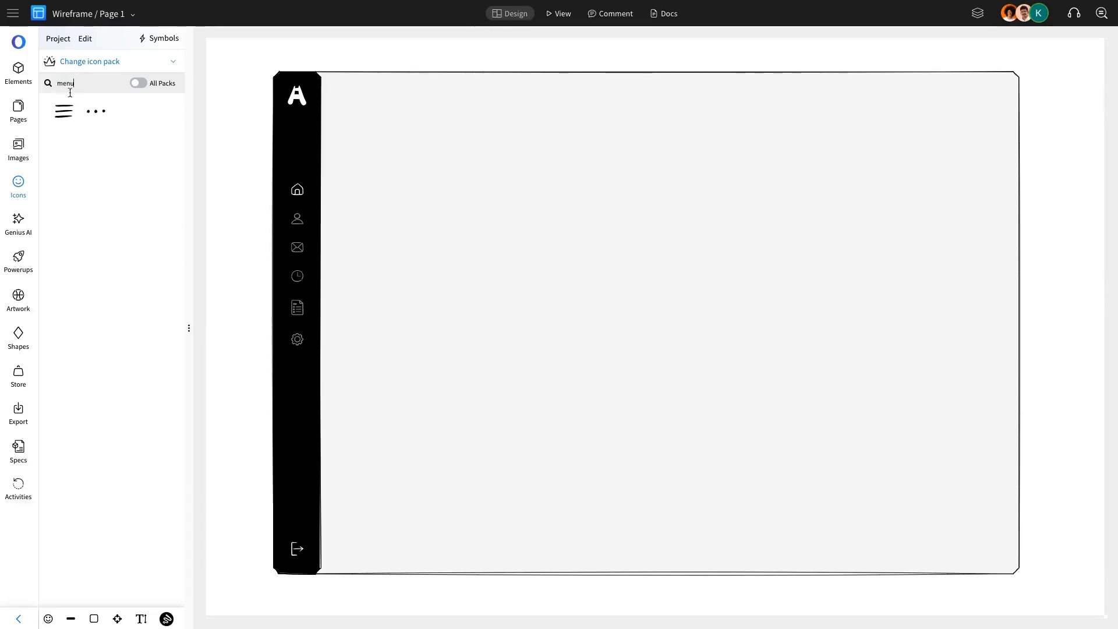
drag(64, 110, 343, 98)
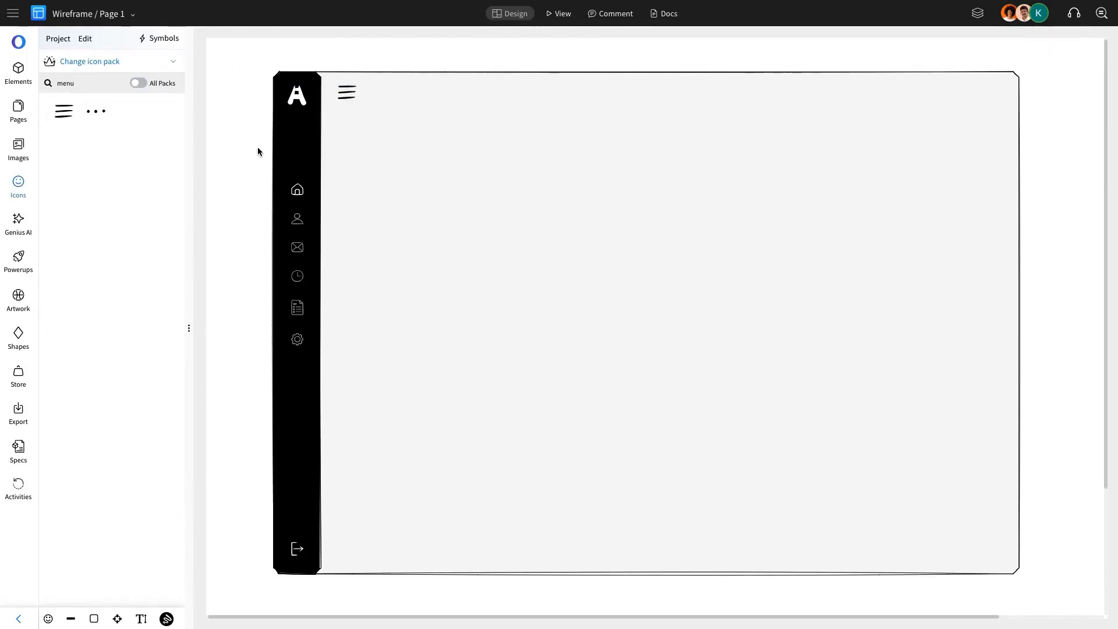
click(20, 73)
drag(79, 180, 522, 143)
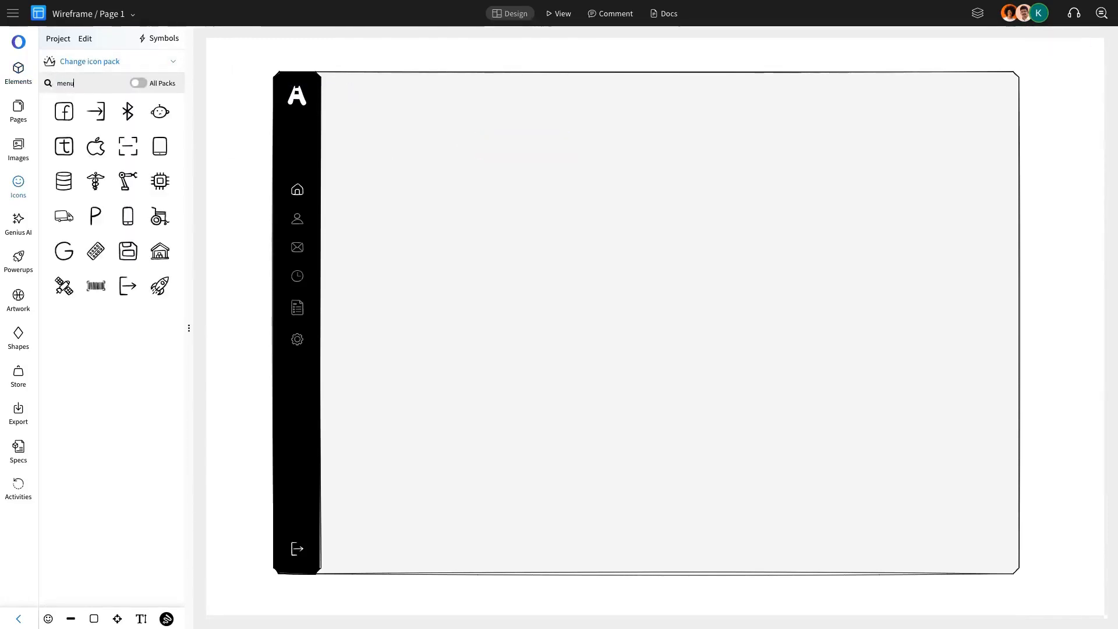
- Place the hamburger icon from the "menu" search in the content area's top-left corner and add a search-bar rectangle beside it
drag(64, 115, 348, 93)
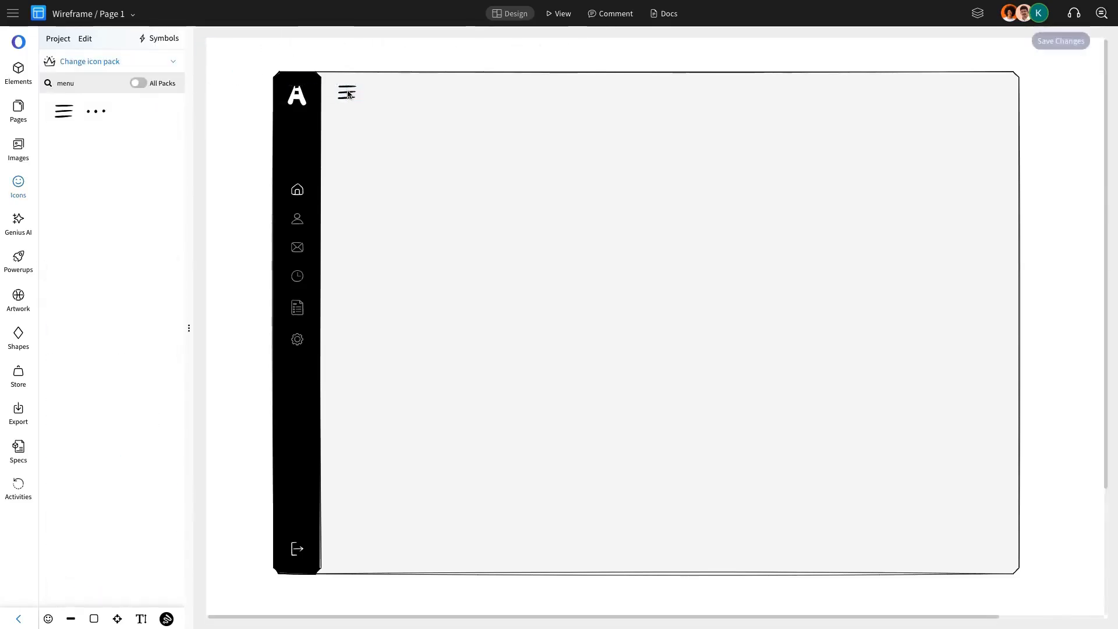
click(20, 74)
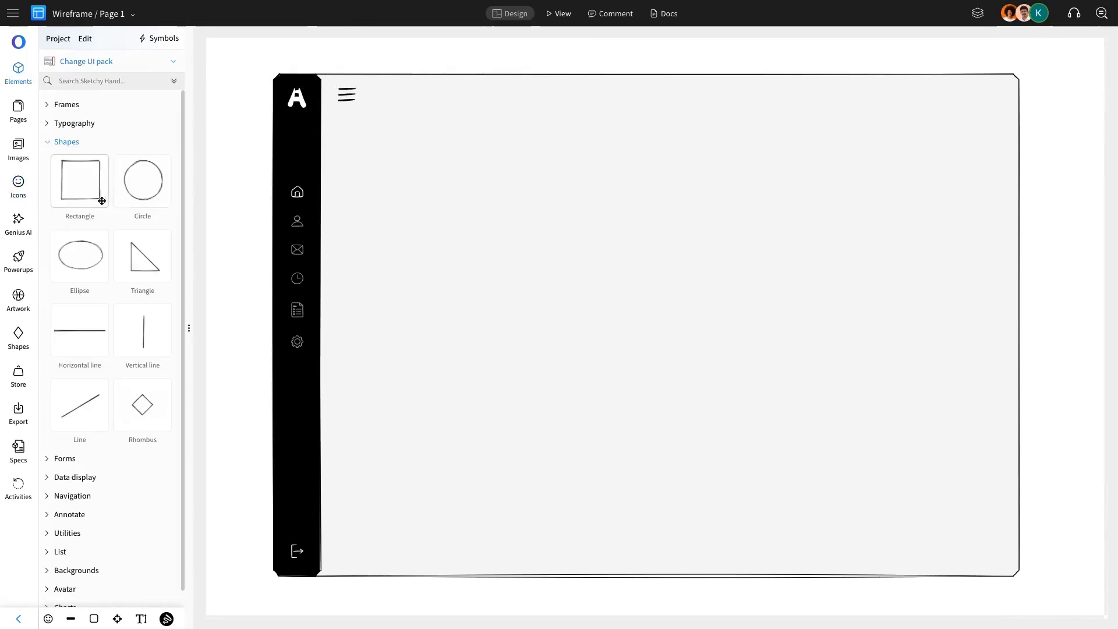
drag(99, 199, 524, 144)
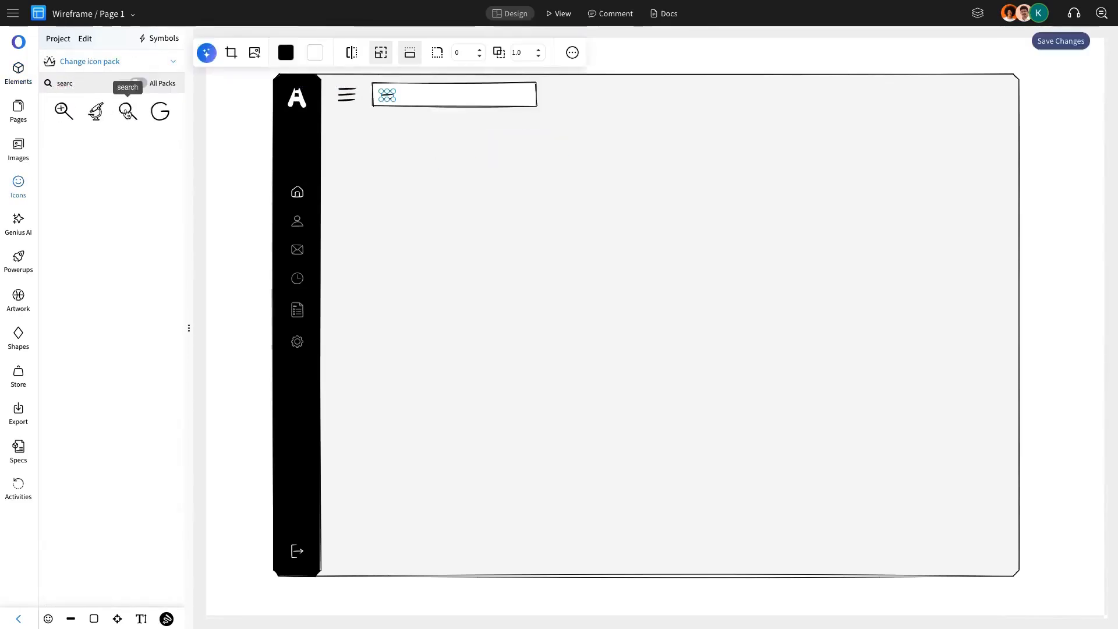
- Change the icon inside the search bar to a magnifier and shift the search bar slightly right
click(127, 112)
drag(387, 95, 428, 95)
shift+click(423, 95)
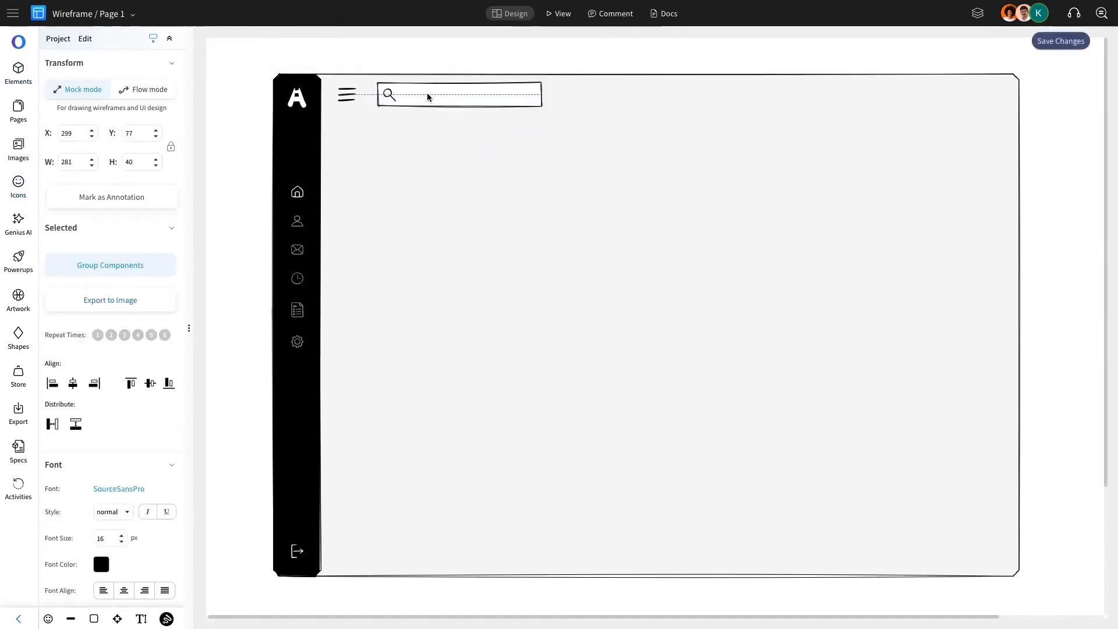
- Add a text label reading "Search" and fit it into the search bar beside the magnifier icon
click(18, 72)
click(74, 123)
drag(80, 237, 488, 151)
double_click(489, 152)
text(Search)
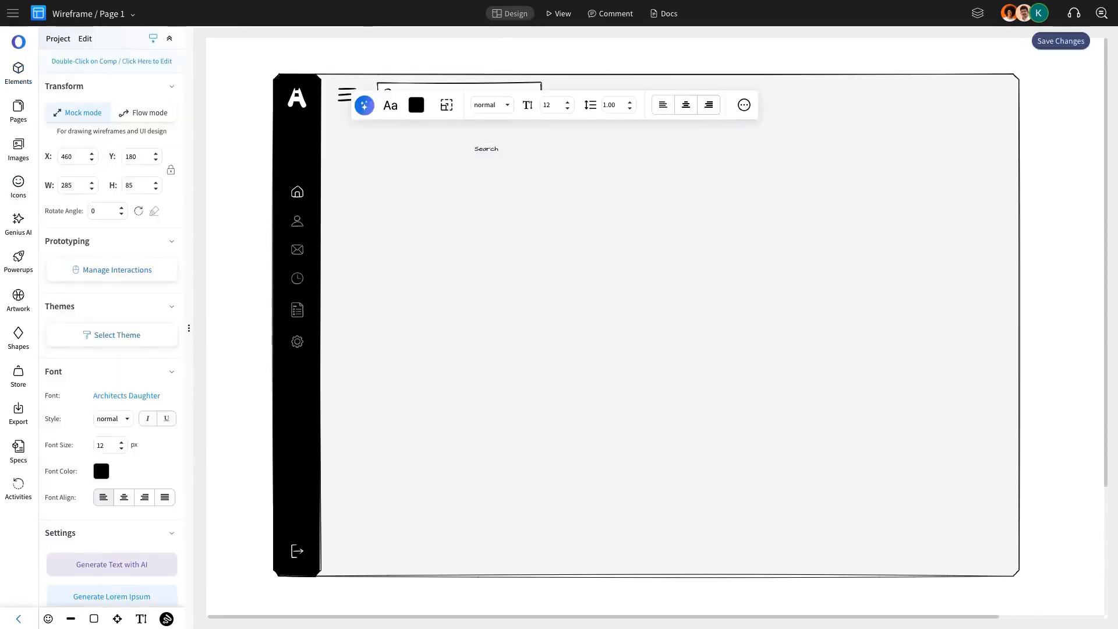
key(Escape)
drag(556, 191, 556, 192)
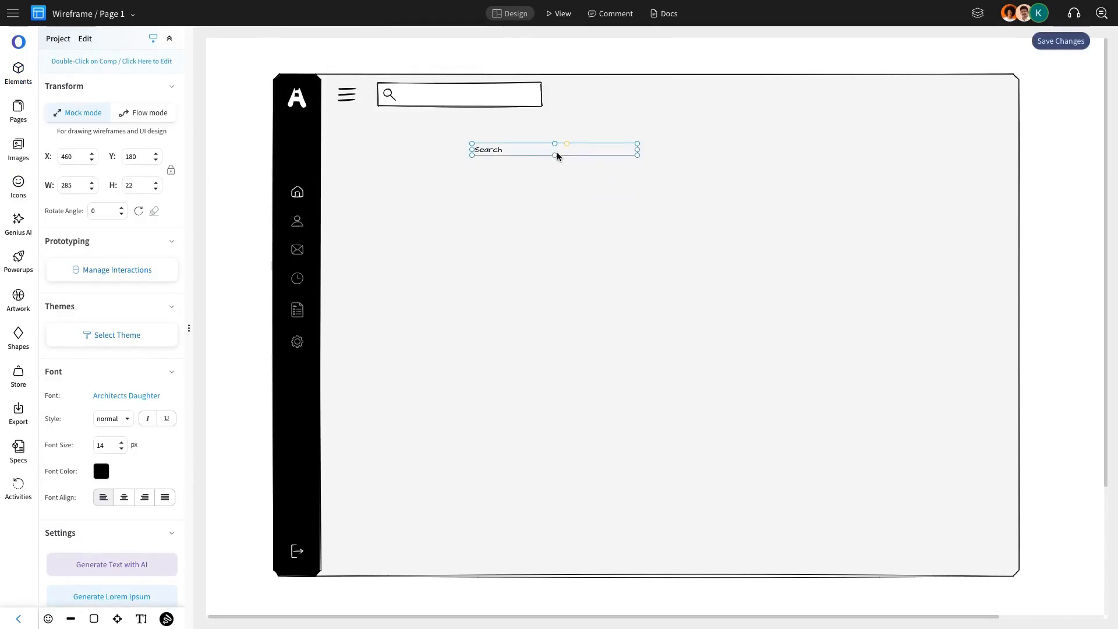
drag(637, 150, 418, 98)
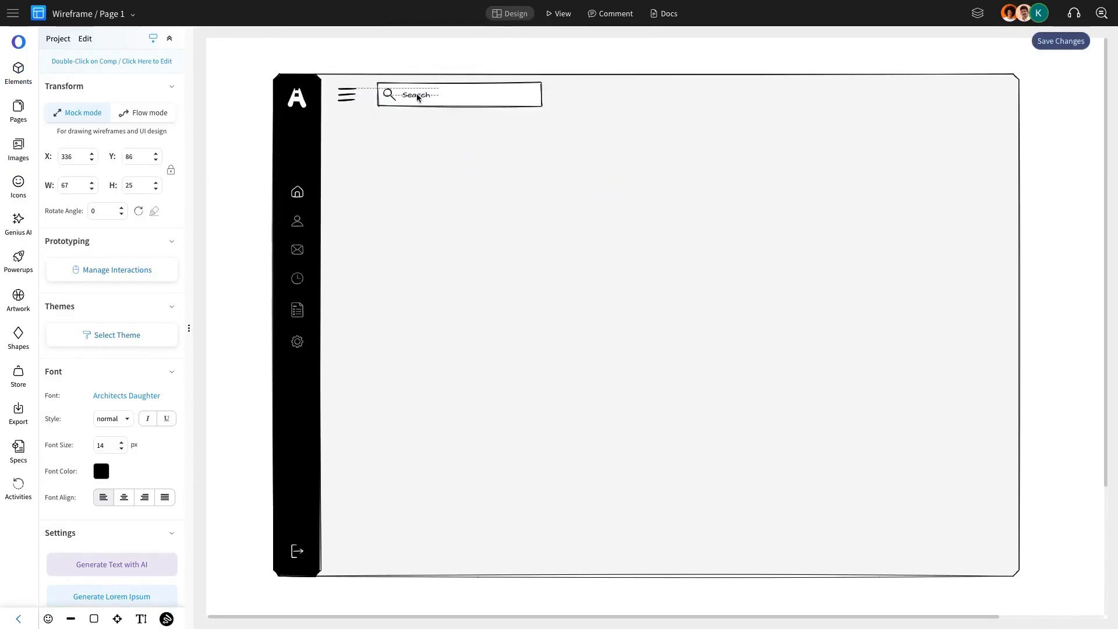
- Set the Search label's font size to 16, color it dark grey and nudge it slightly up
click(431, 46)
click(431, 47)
click(281, 50)
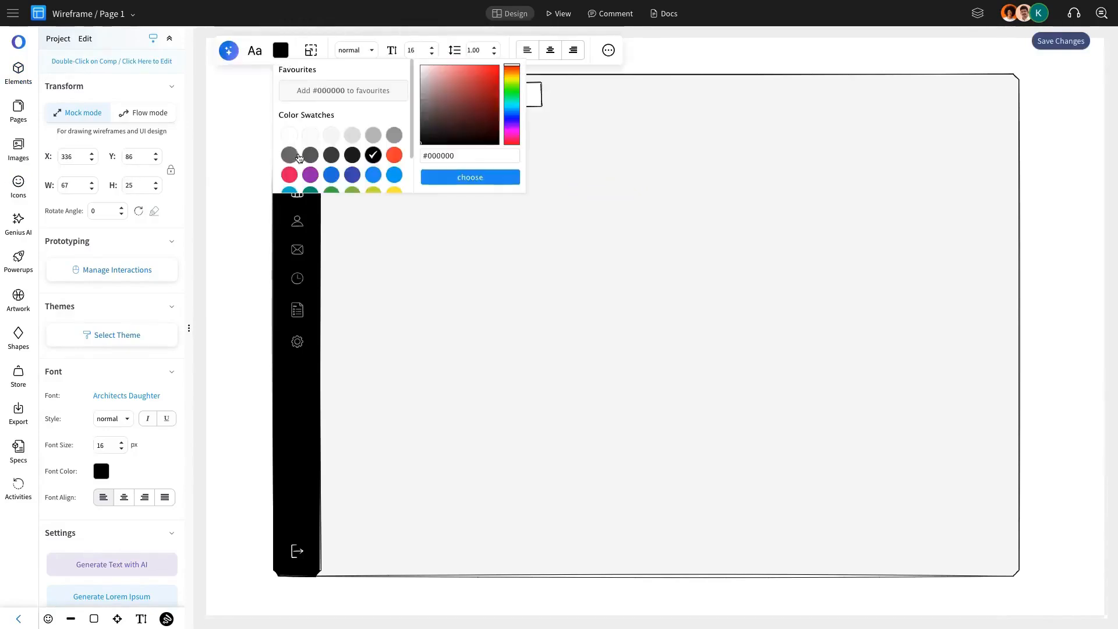
click(297, 155)
key(Up)
key(Up)
- Group the search bar, magnifier and Search label, and nudge the label slightly down inside the group
shift+click(391, 94)
shift+click(473, 94)
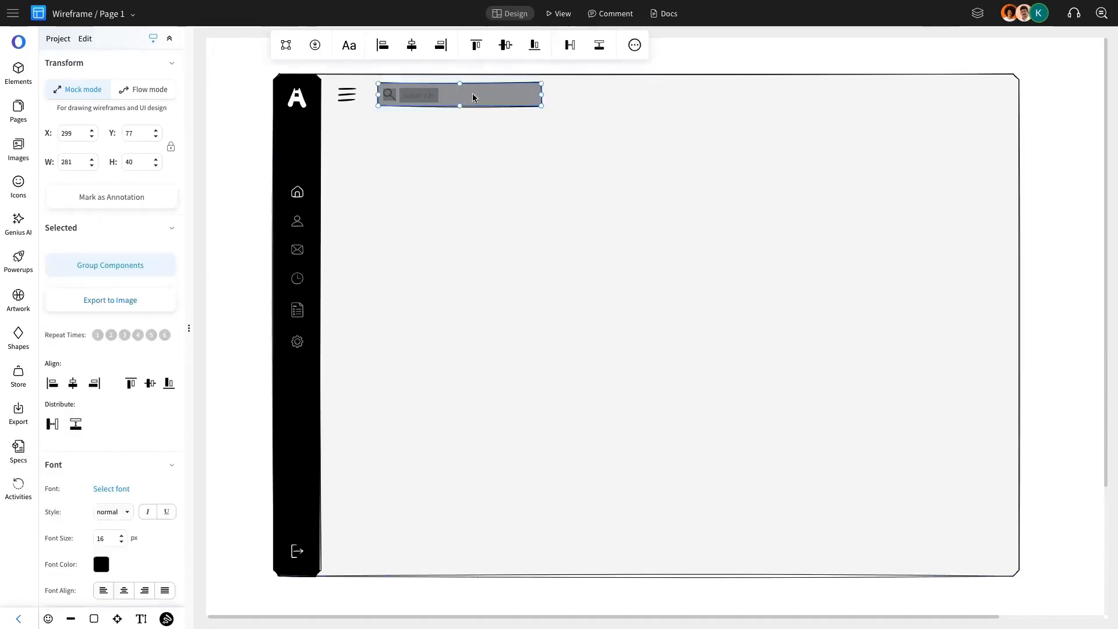
click(110, 265)
double_click(419, 97)
key(Down)
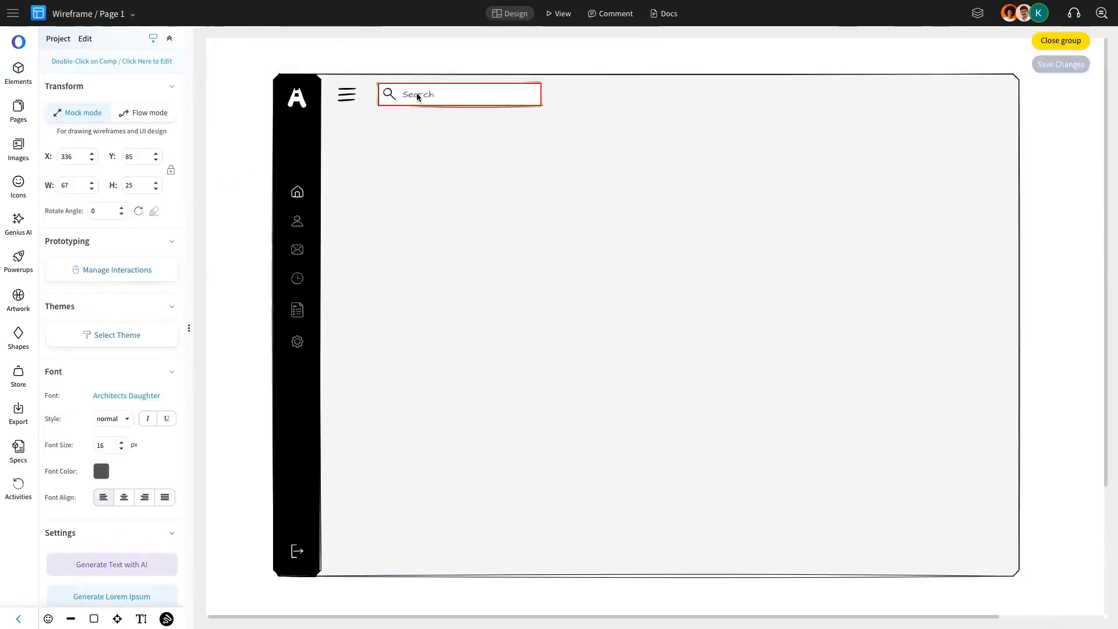
click(390, 94)
click(546, 127)
- Duplicate the hamburger icon toward the header's right end and change the copy to a bell icon
click(344, 96)
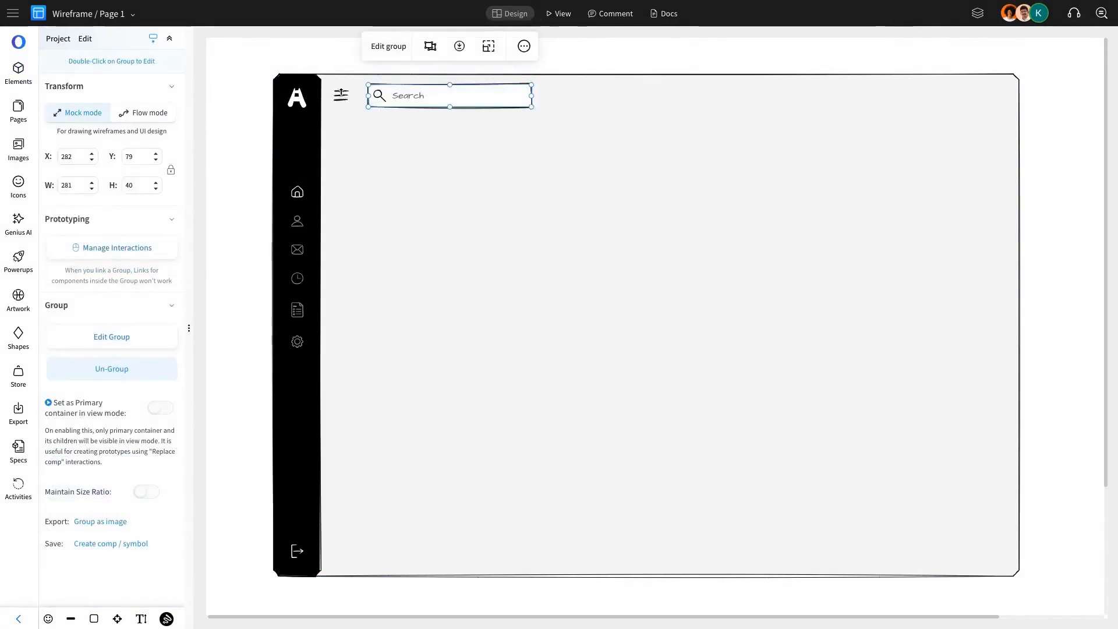
click(342, 94)
key(ctrl+d)
drag(374, 126, 875, 97)
click(861, 296)
click(876, 98)
click(112, 331)
click(93, 84)
text(searc)
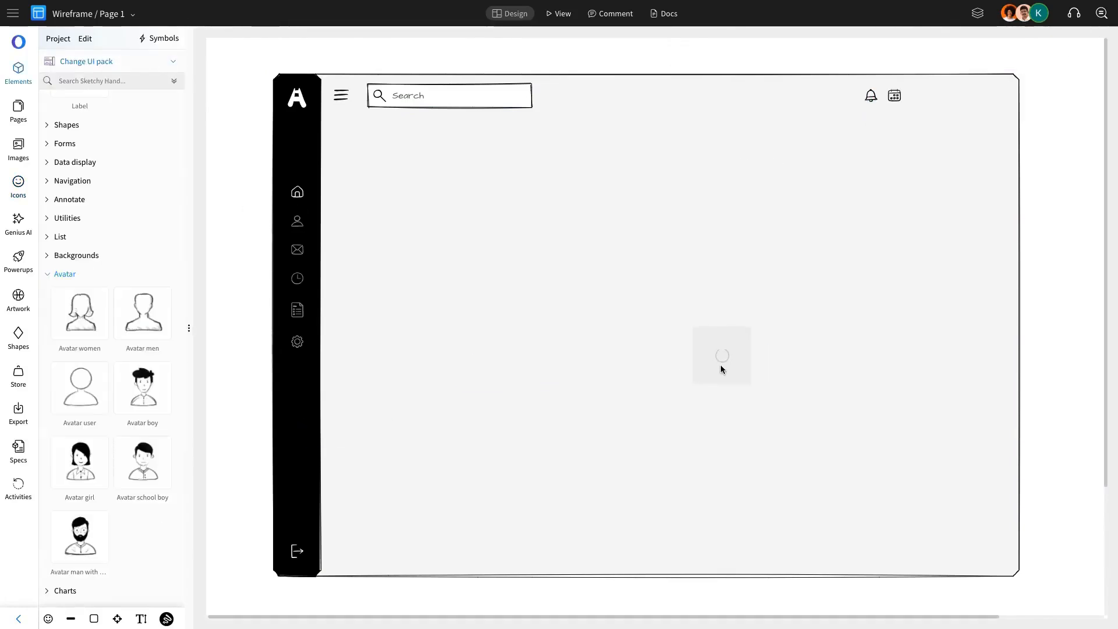
- Delete the avatar just dropped in the content area and switch the UI element pack to Sketchy Web App
key(Delete)
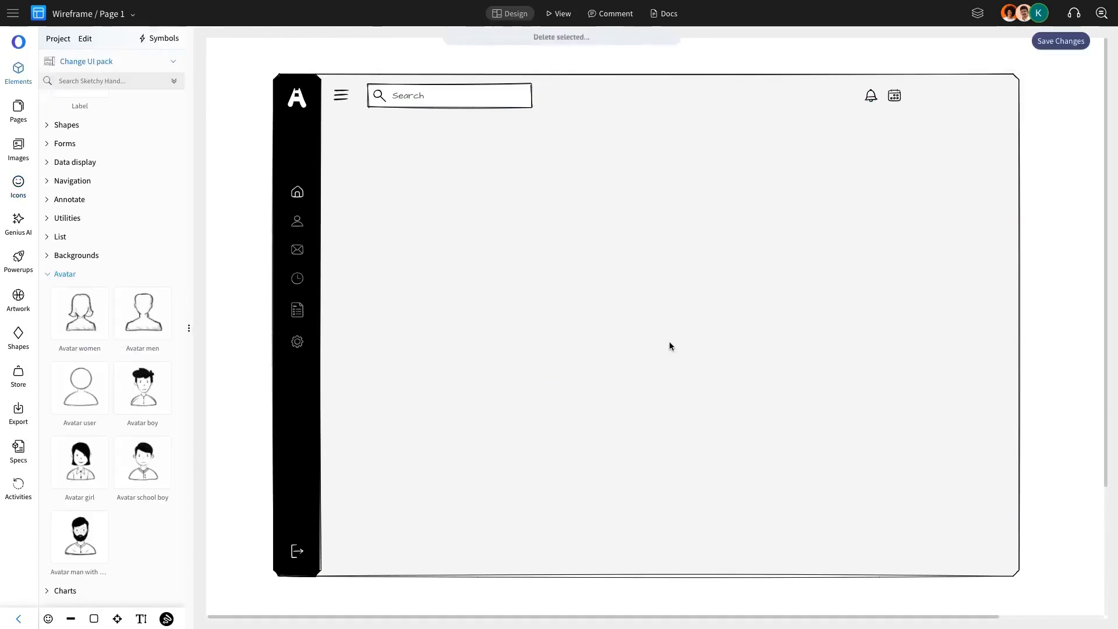
click(86, 61)
click(122, 204)
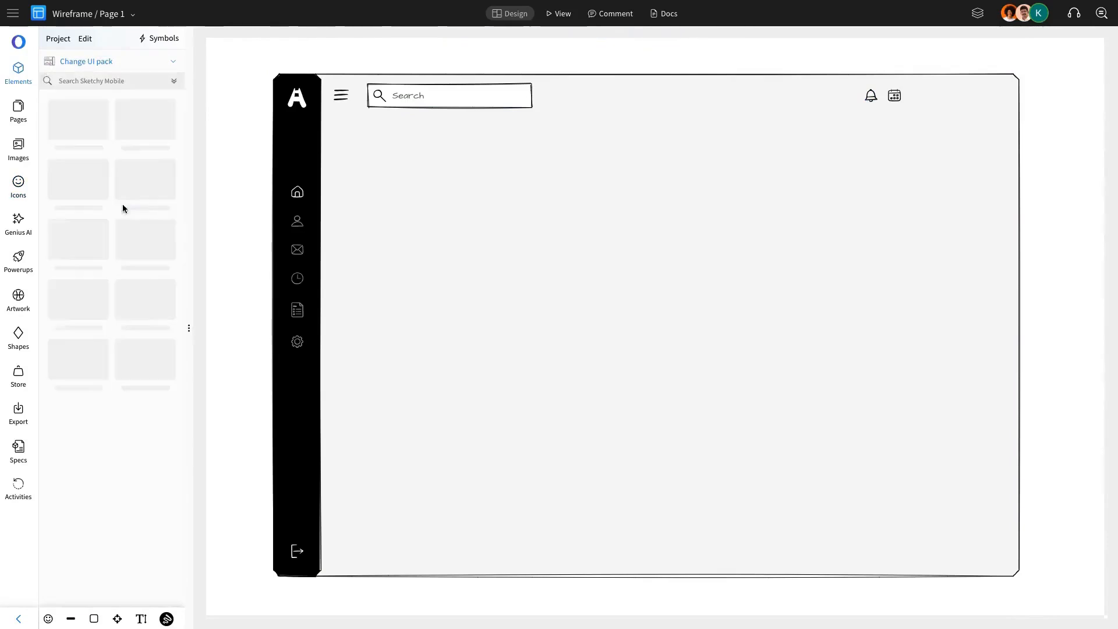
click(113, 67)
click(112, 83)
text(sketch)
click(101, 229)
- Add an Avatar pic element from the Avatar category to the content area
click(74, 105)
click(65, 179)
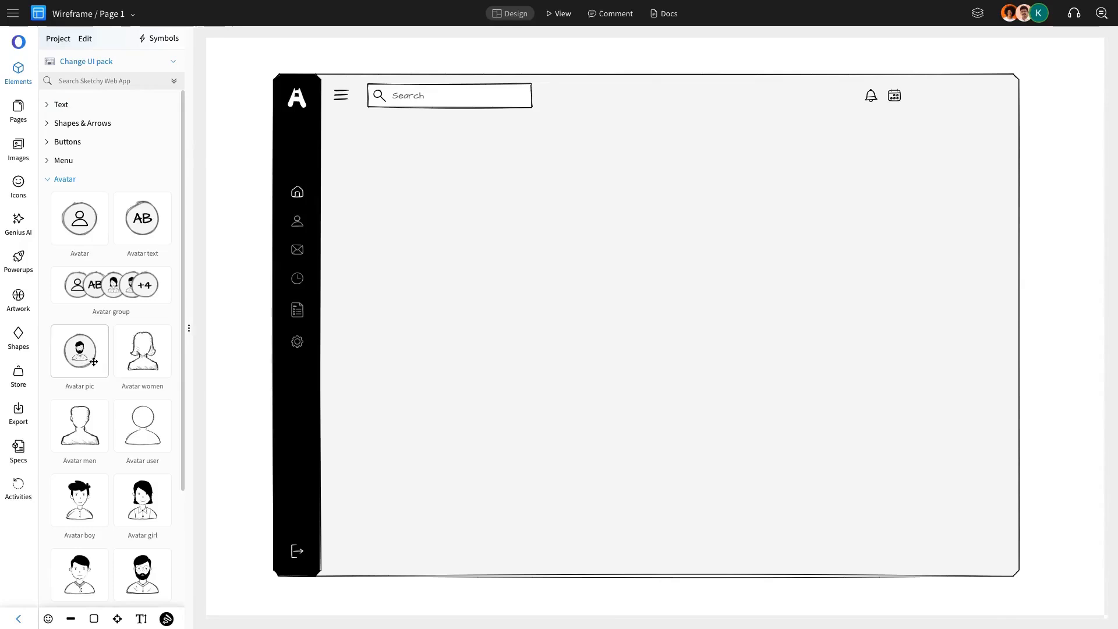
drag(94, 362, 737, 254)
- Fill the avatar's circle with white and move the avatar into the header beside the calendar icon
double_click(736, 255)
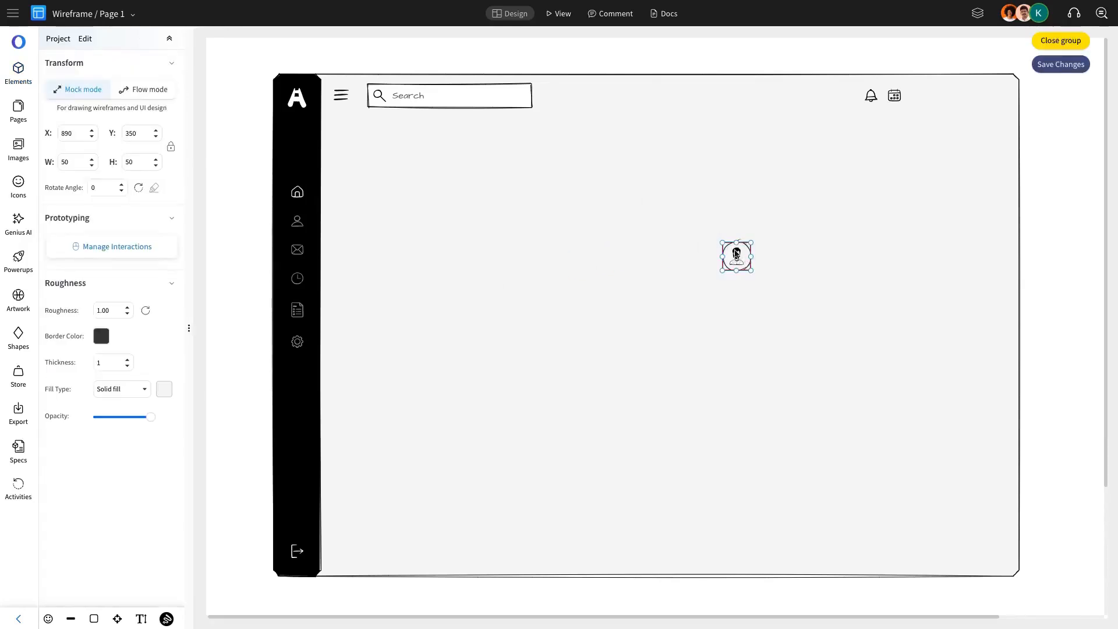
click(736, 255)
click(741, 242)
click(165, 389)
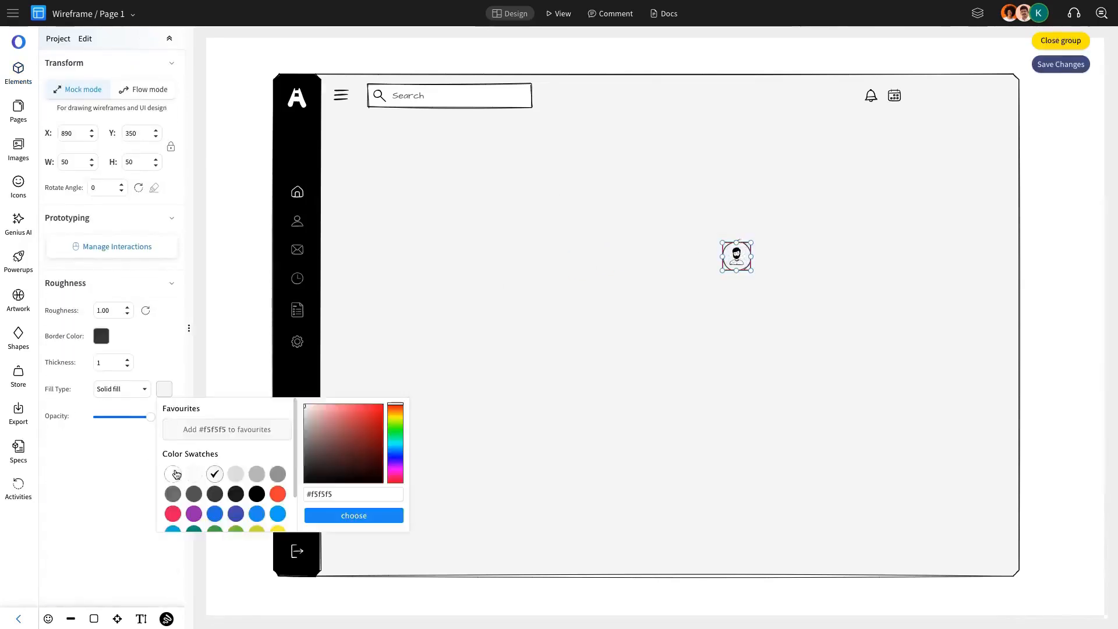
click(176, 475)
click(659, 309)
drag(727, 263, 923, 104)
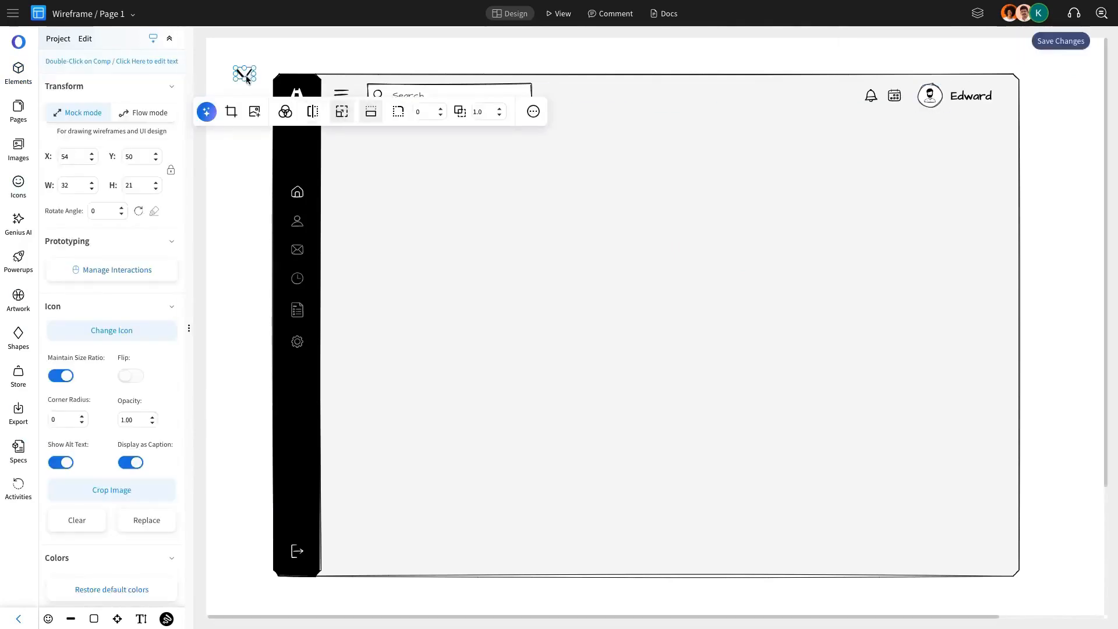
- Resize the down-chevron icon to 22 px wide and place it after the user name in the header
drag(246, 77, 931, 199)
text(22)
key(Return)
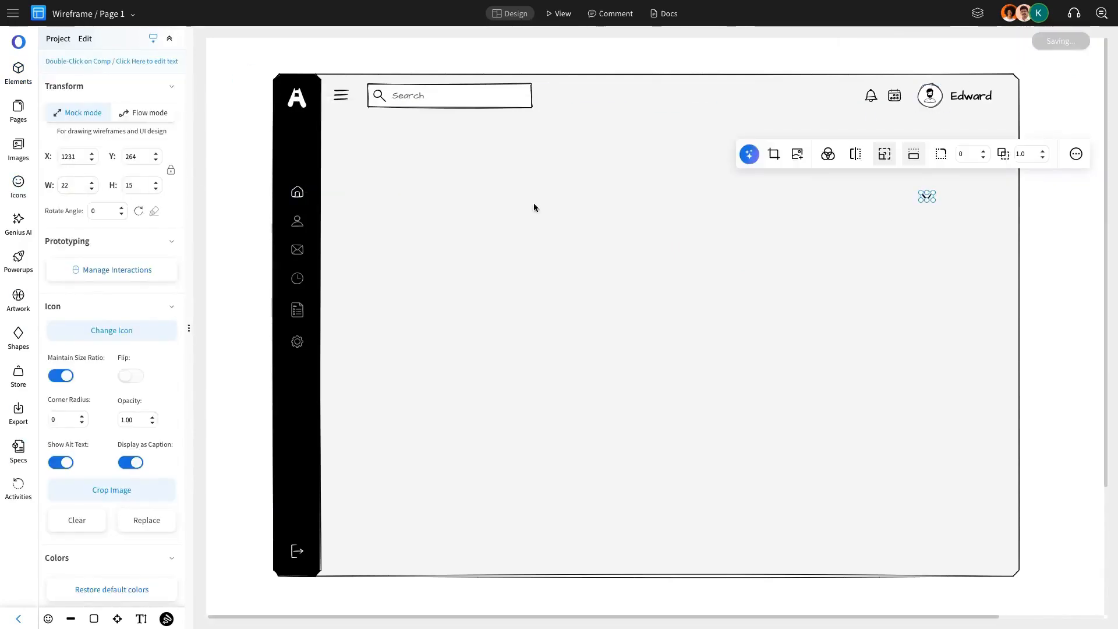
drag(927, 196, 1005, 96)
- Adjust the vertical divider line between the calendar icon and the avatar, nudging it slightly down
click(928, 204)
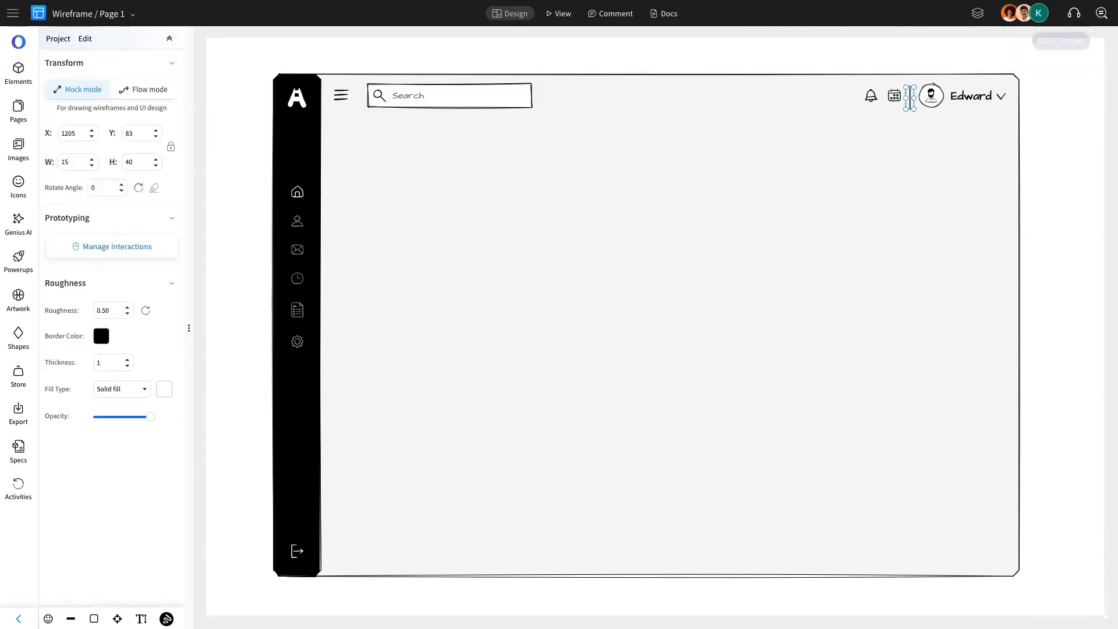
key(Down)
key(Down)
click(335, 162)
- Move the search bar slightly toward the hamburger icon, and vertically center and group all the header elements
click(466, 104)
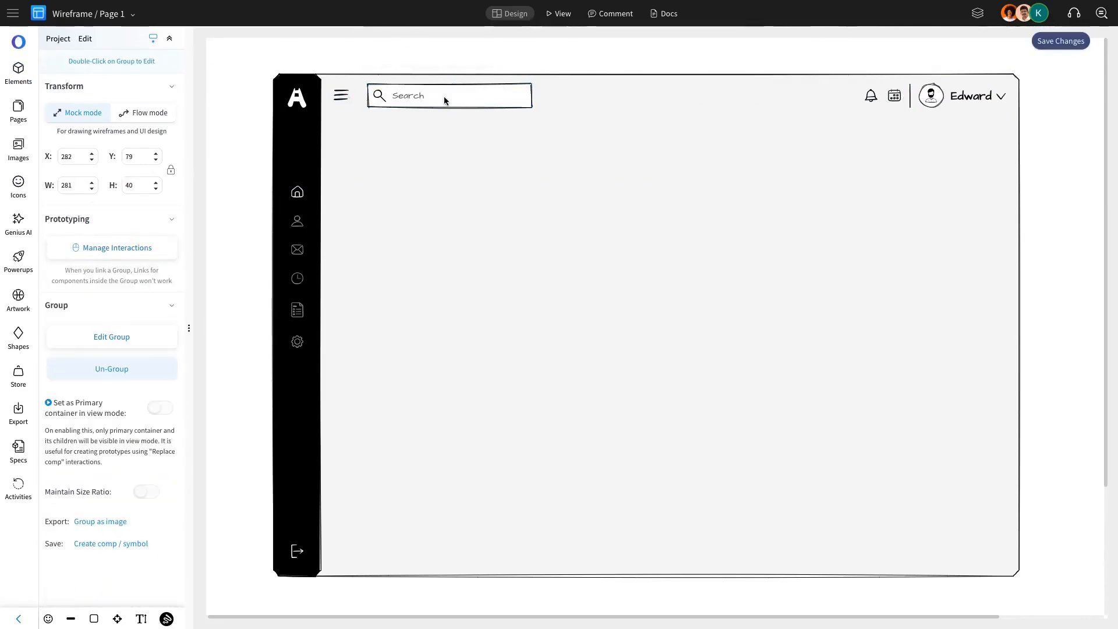
drag(444, 100, 437, 100)
shift+click(341, 95)
shift+click(872, 101)
shift+click(894, 99)
shift+click(911, 101)
shift+click(930, 100)
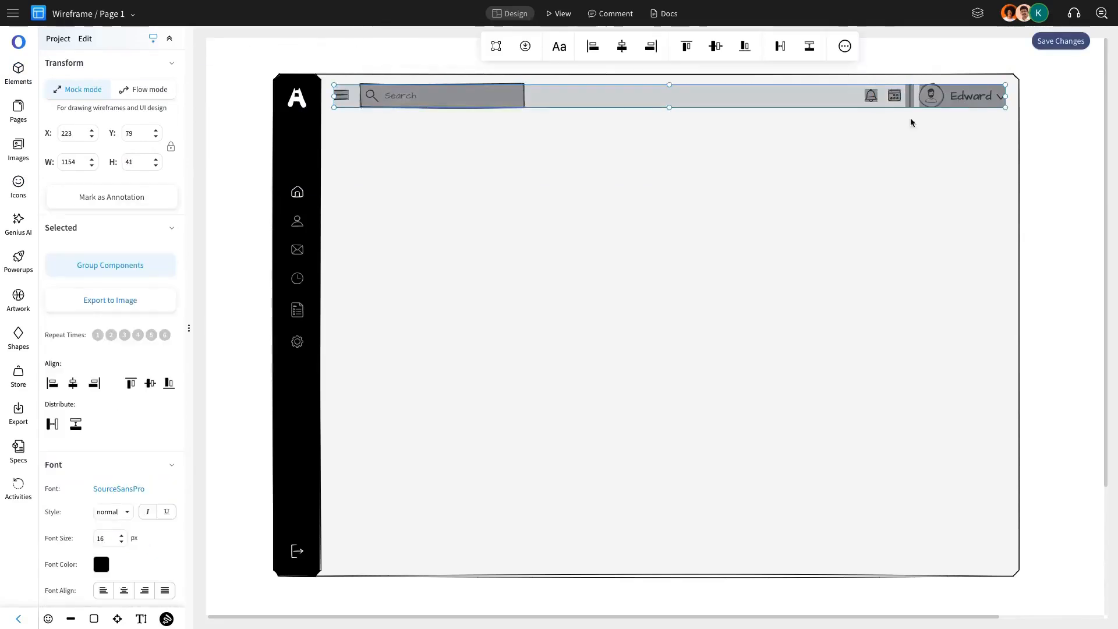
click(716, 47)
click(110, 265)
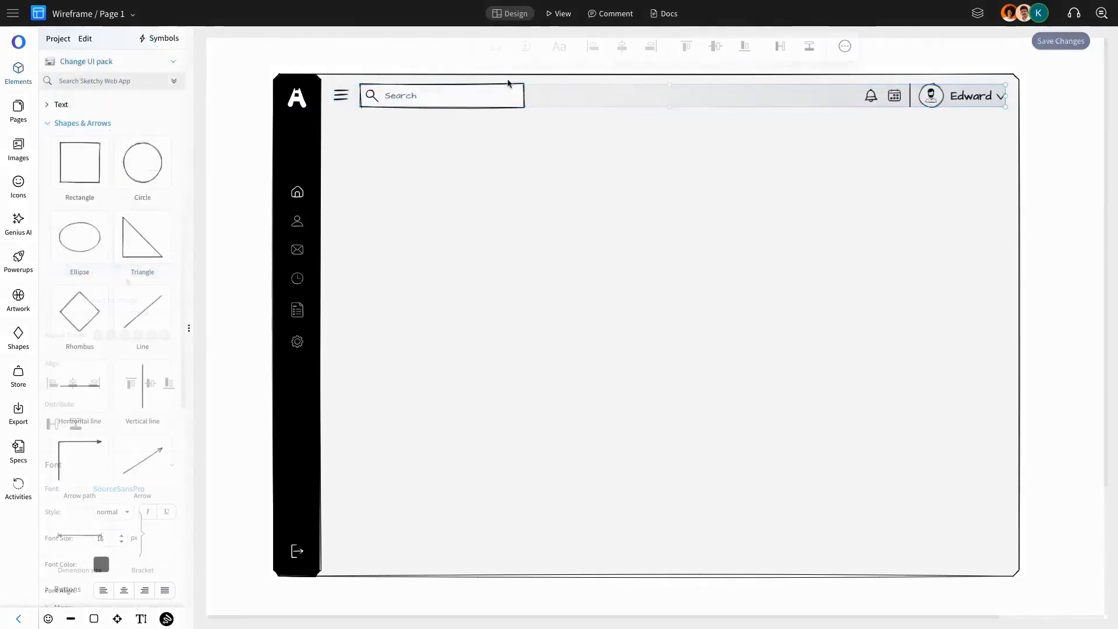
click(507, 95)
key(Right)
click(679, 237)
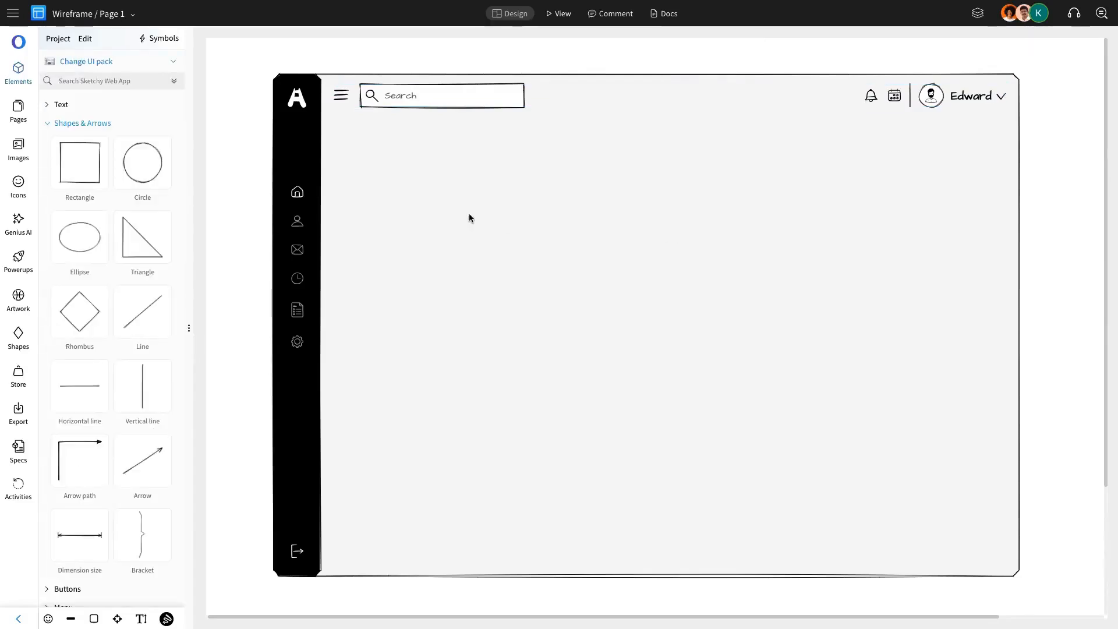
- Add a white rectangle about 855 px wide as the main panel filling the content area below the header
drag(88, 173, 834, 169)
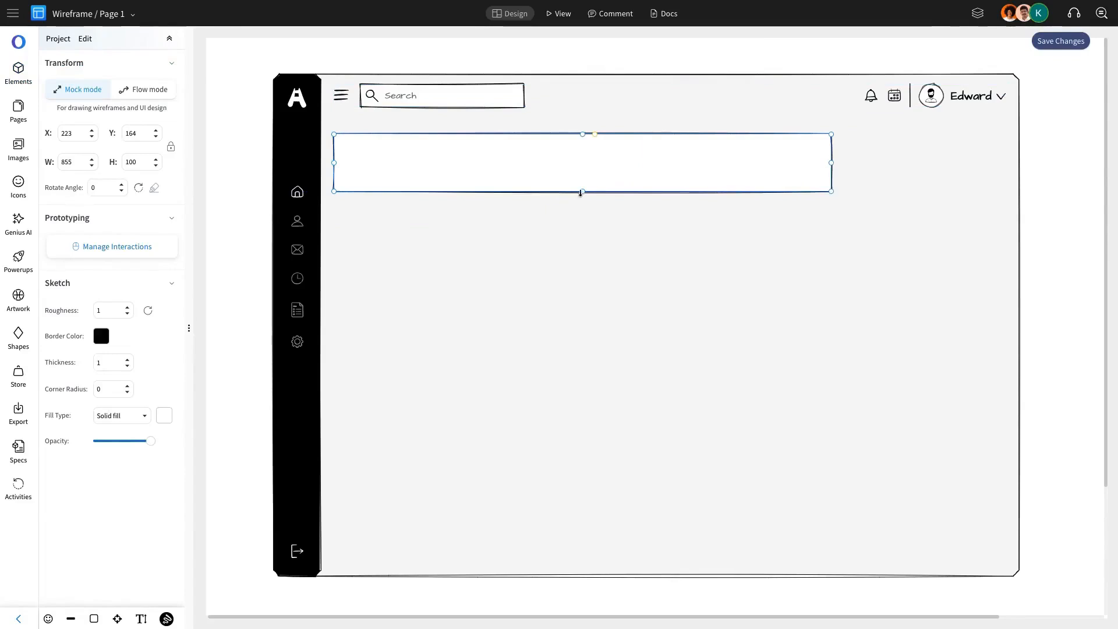
drag(579, 193, 575, 512)
scroll(588, 378, up, 1)
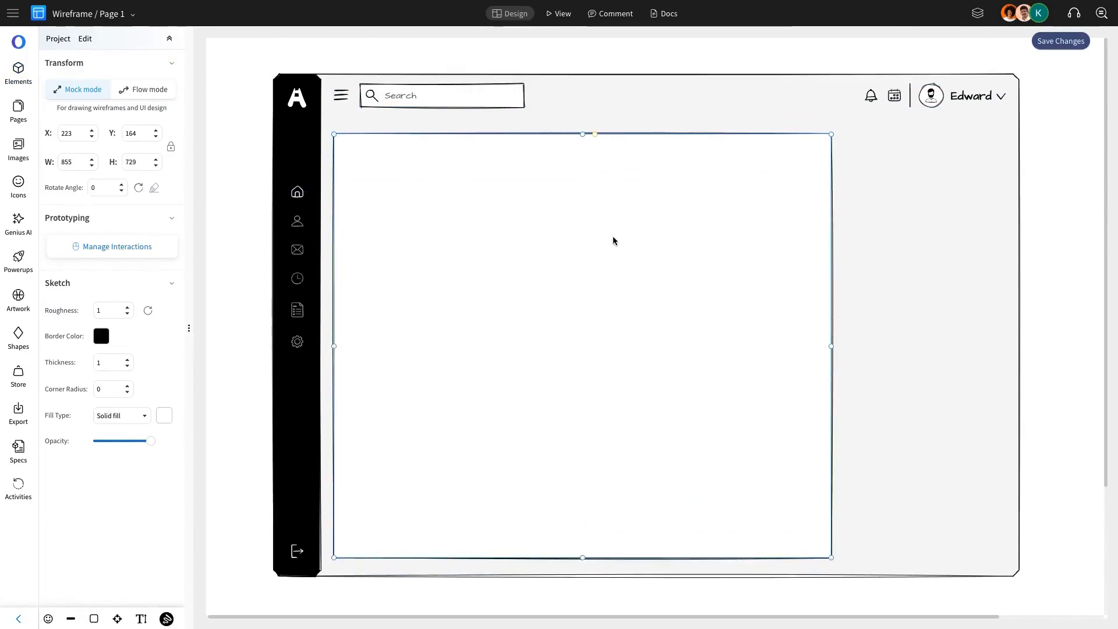
drag(583, 134, 583, 121)
- Add a heading reading "Projects" inside the white panel
click(18, 73)
drag(87, 201, 479, 173)
double_click(479, 174)
text(Projects)
key(Escape)
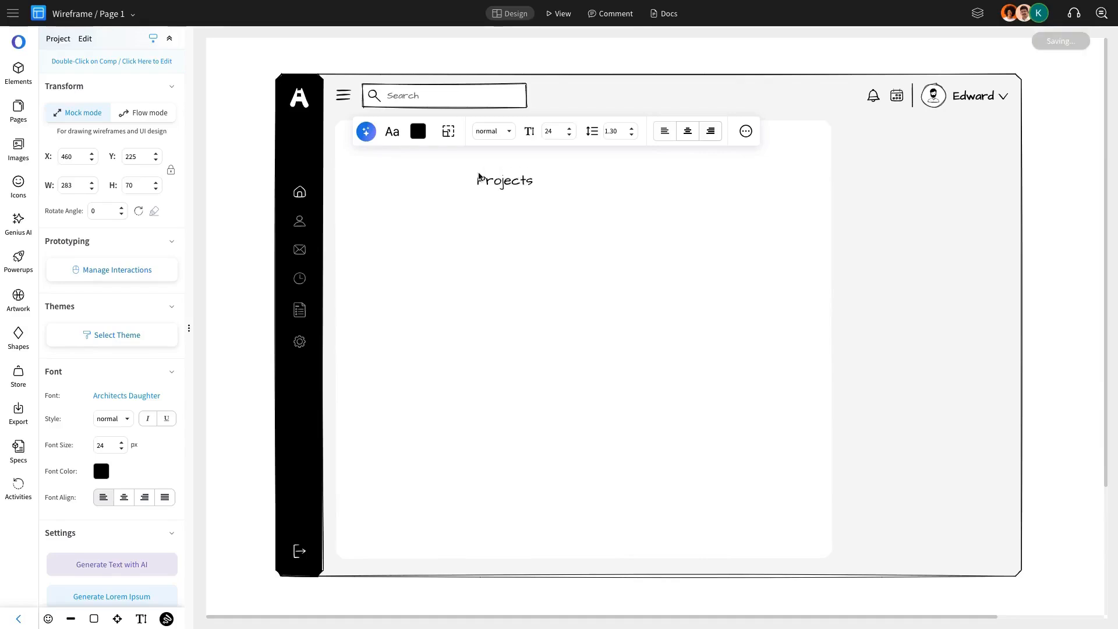
- Make the Projects heading bold, place it in the panel's upper-left corner and shorten its text box
click(493, 131)
click(494, 163)
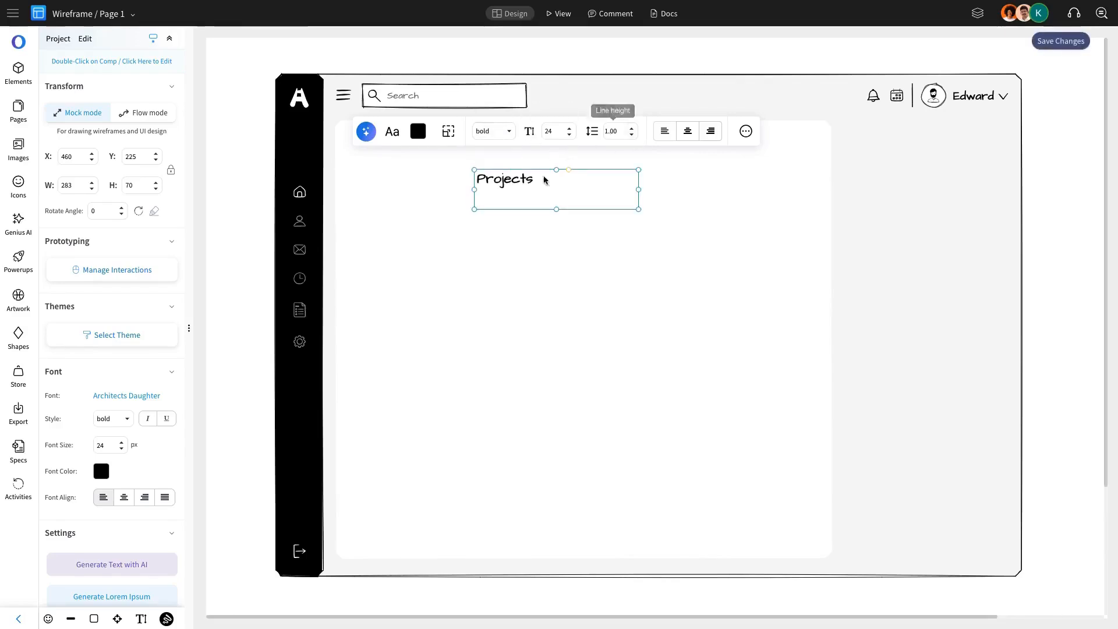
drag(502, 183, 376, 140)
drag(426, 166, 430, 152)
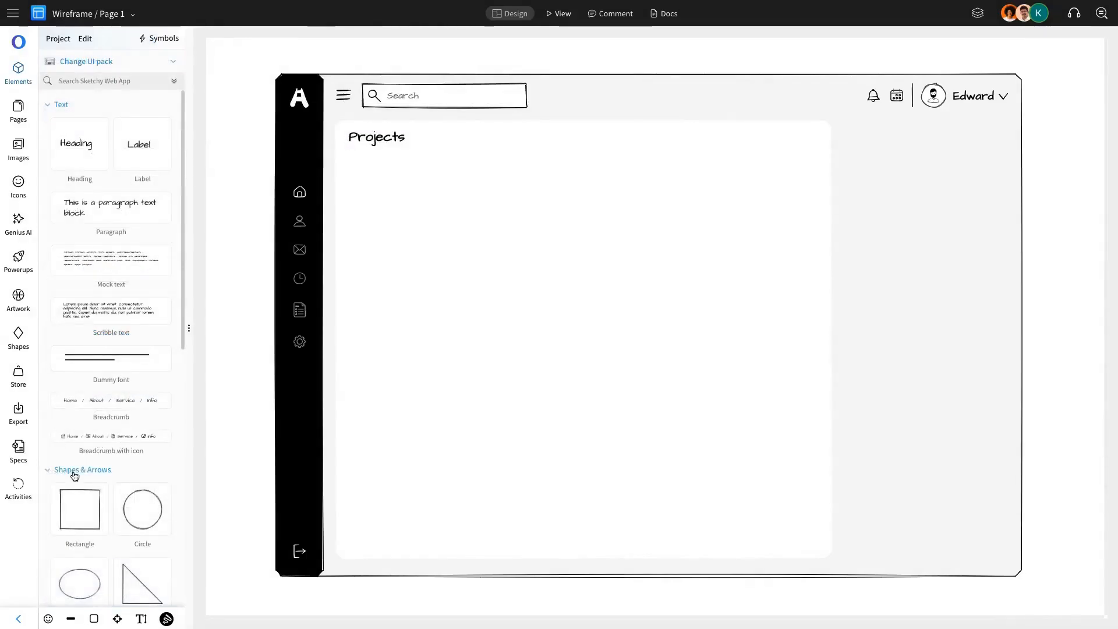
- Add a tall rectangle about 294 by 656 px below the Projects heading as the first task column
drag(79, 509, 433, 318)
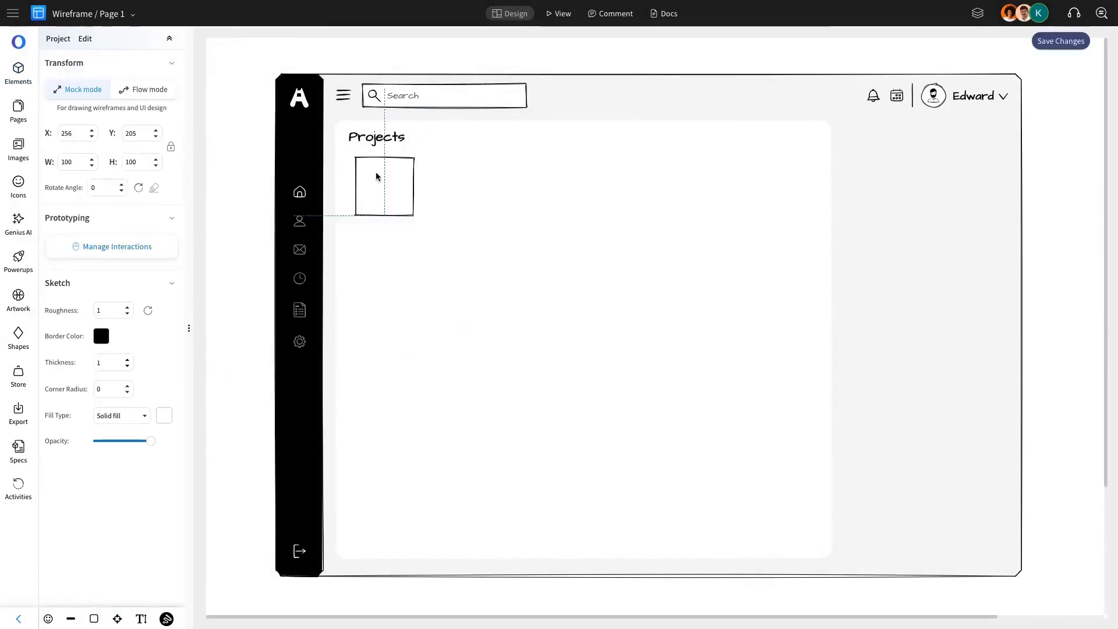
drag(376, 176, 372, 175)
drag(409, 215, 522, 539)
drag(463, 216, 462, 217)
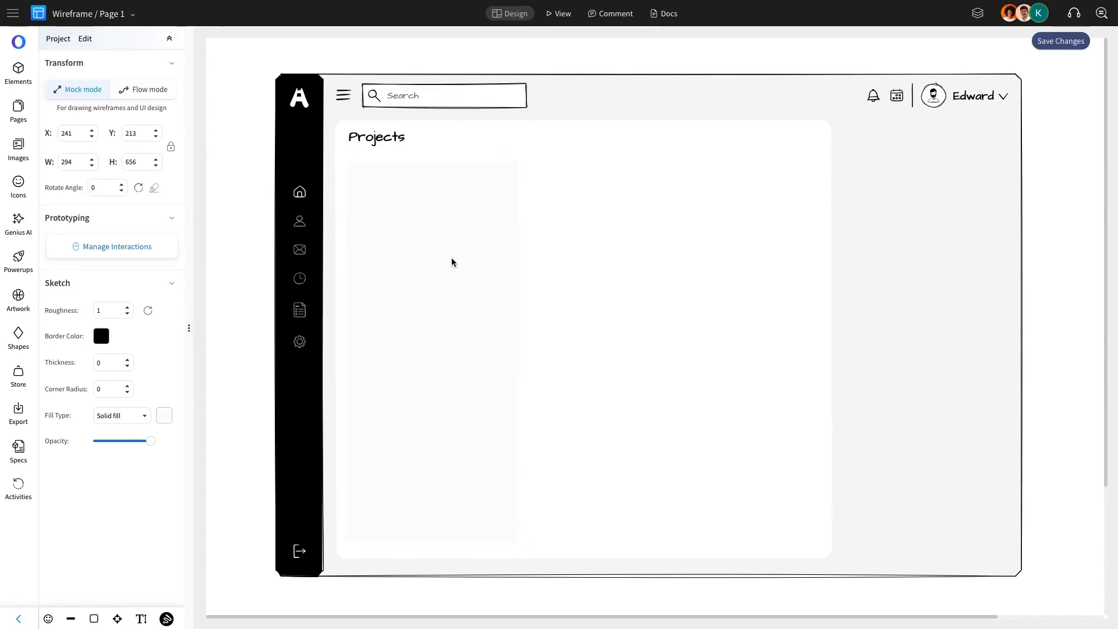
- Give the column rectangle a white fill and a grey border with thickness 1
click(431, 257)
click(164, 415)
click(172, 499)
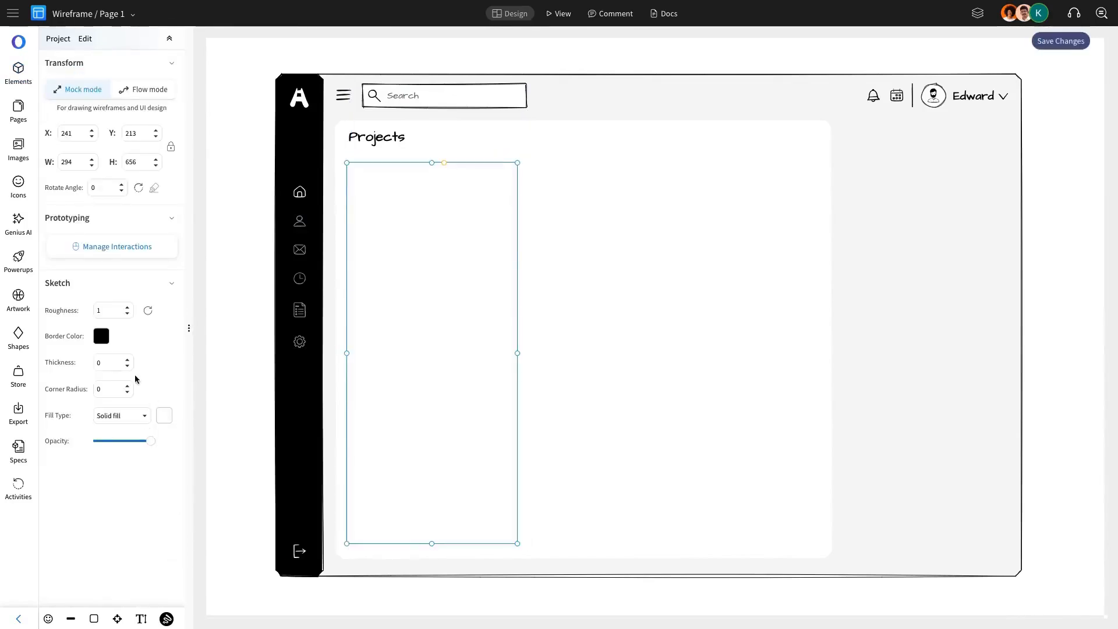
click(127, 360)
click(102, 336)
click(110, 442)
click(394, 337)
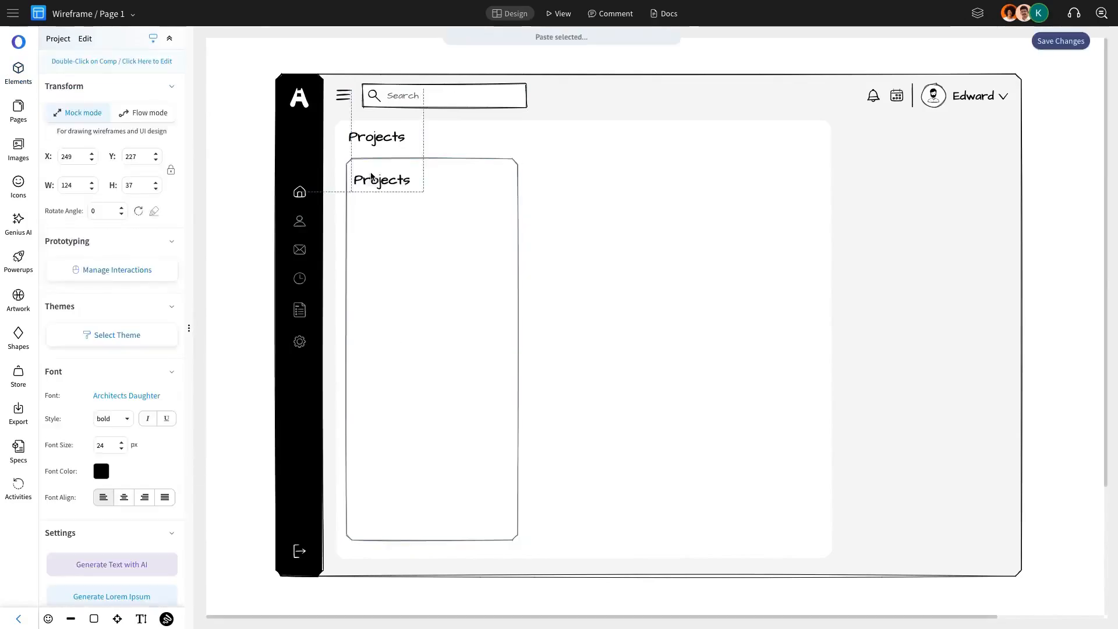
- Position the copied Projects heading at the top of the column and set its font size to 18
drag(372, 176, 380, 171)
drag(384, 127, 409, 127)
text(18)
key(Return)
- Change the column heading's text to "Started" and align it in the column's upper-left corner
click(400, 173)
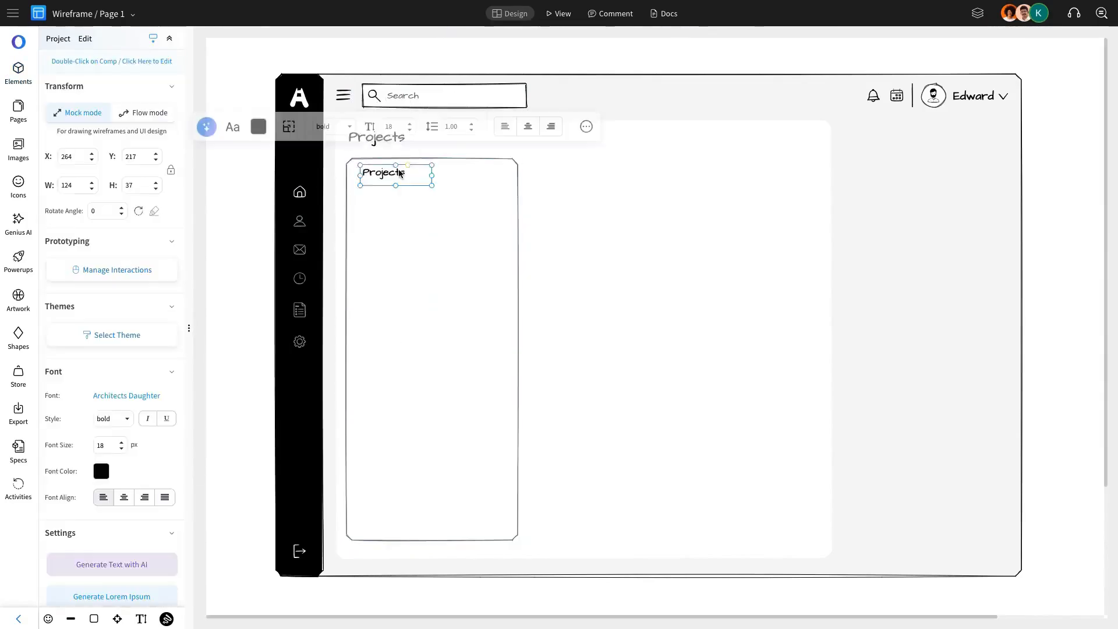
double_click(400, 173)
text(T)
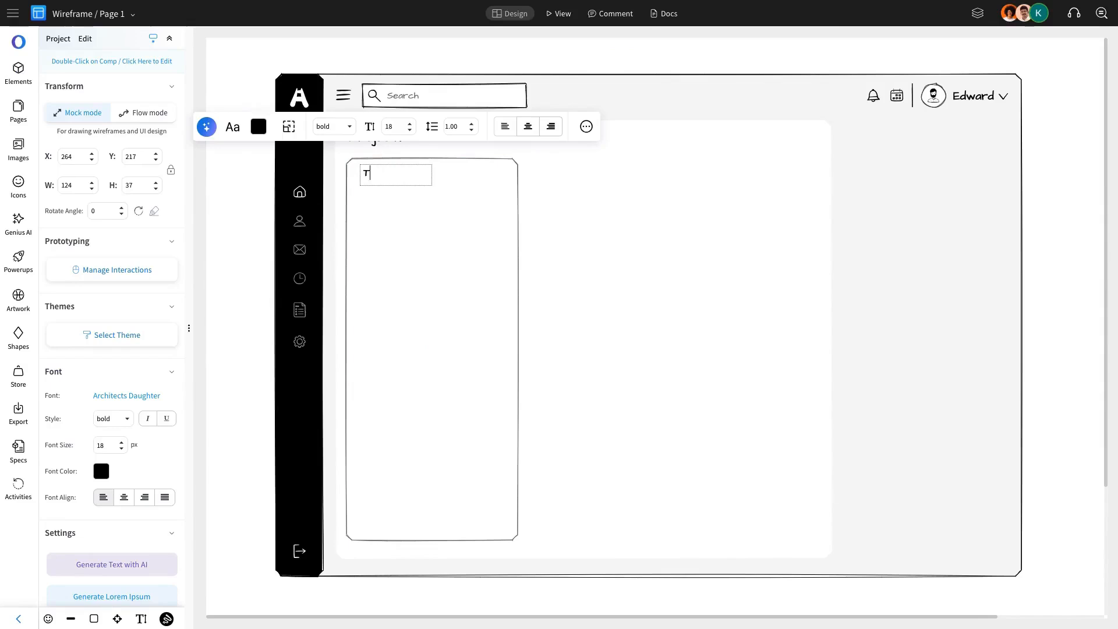
drag(393, 178, 388, 177)
click(378, 181)
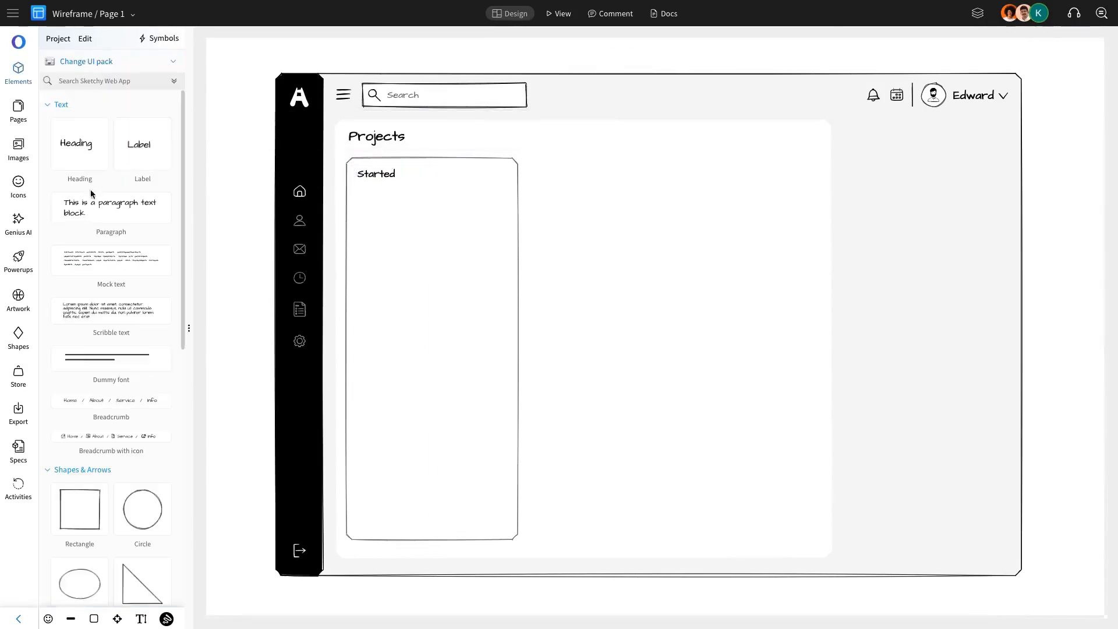
- Set the Started column's width to 250 and move its plus button back inside the column's upper-right corner
click(461, 300)
text(25)
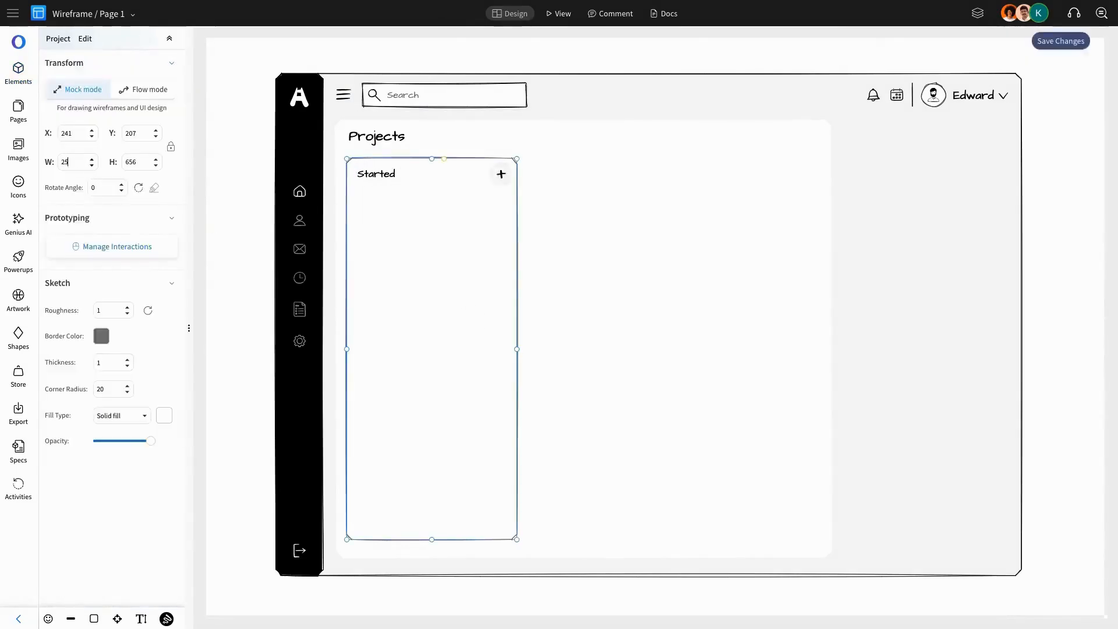
text(0)
click(470, 202)
click(501, 175)
drag(502, 175, 474, 175)
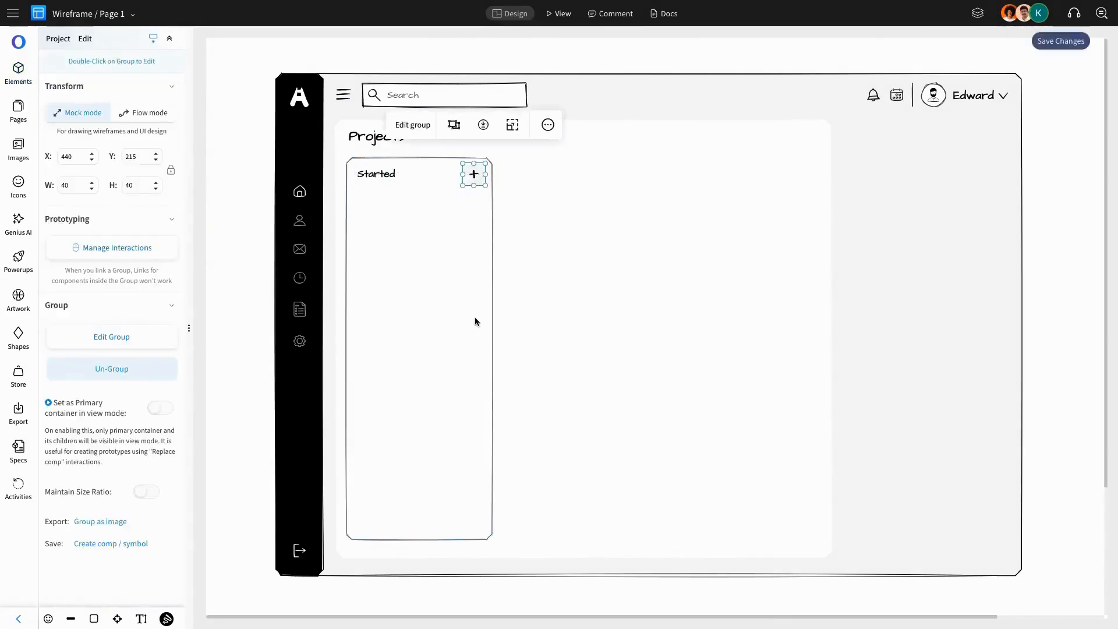
- Shorten the column rectangle into a card about 165 high and place it below the Started heading, shifting the heading left
click(475, 321)
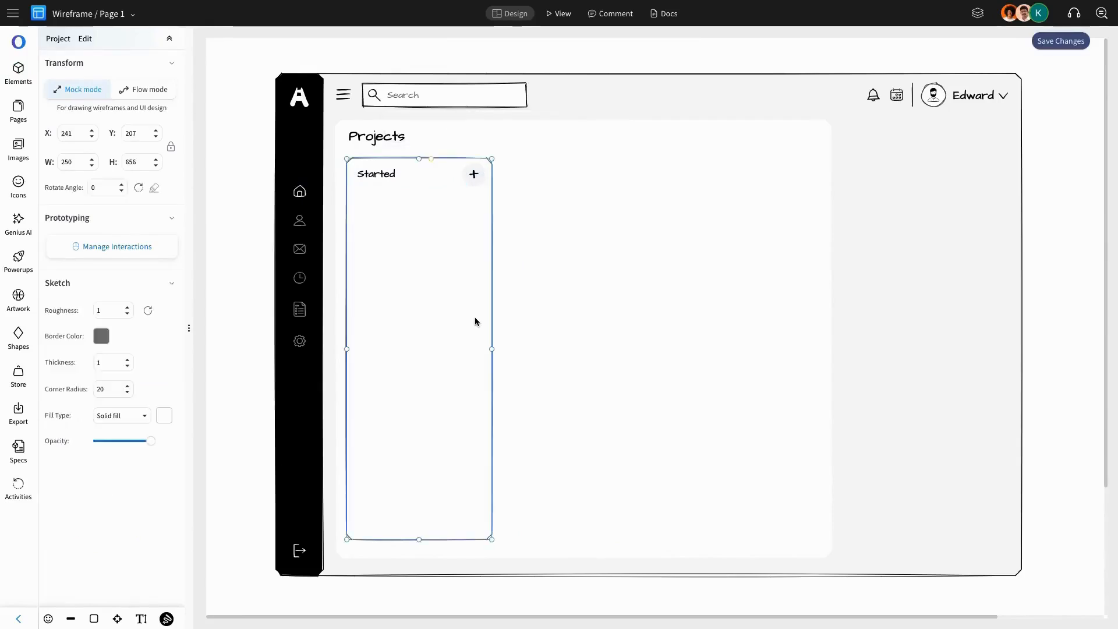
drag(419, 539, 419, 316)
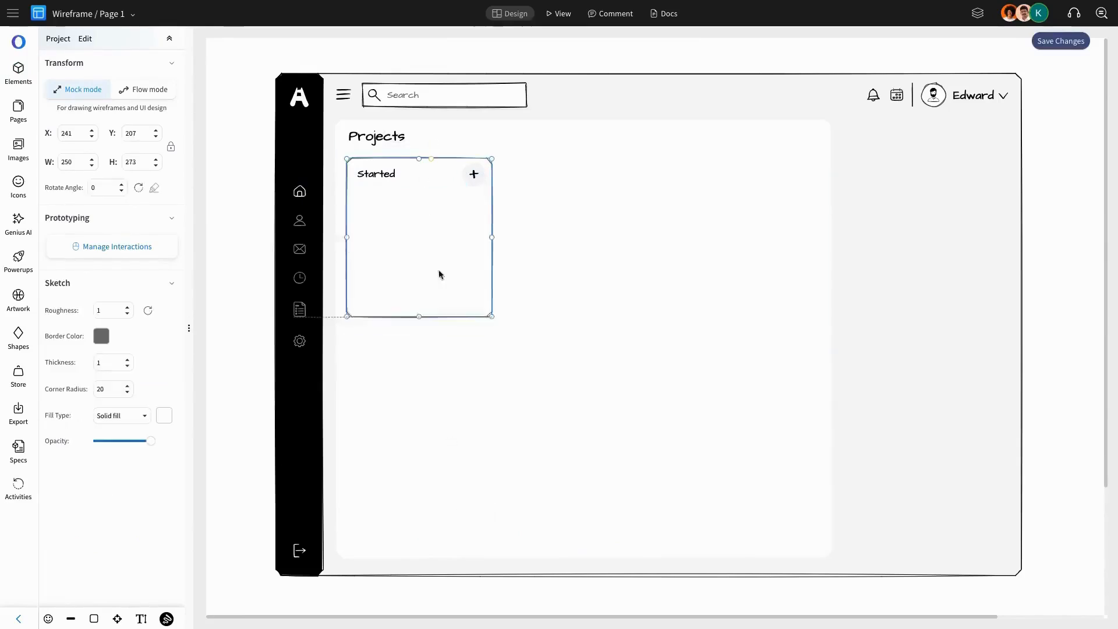
drag(444, 240, 446, 264)
drag(380, 174, 369, 176)
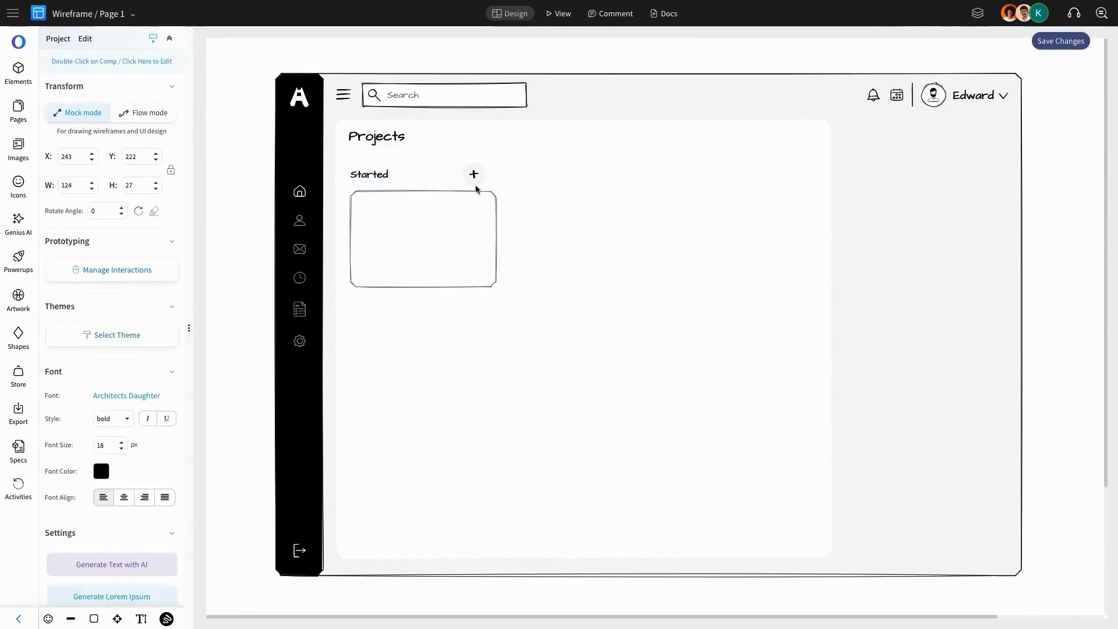
- Move the Started heading row and the card up beneath the Projects heading and nudge the card slightly down
shift+click(374, 176)
shift+click(451, 259)
drag(452, 260, 449, 244)
key(Escape)
click(448, 260)
key(Down)
key(Down)
key(Down)
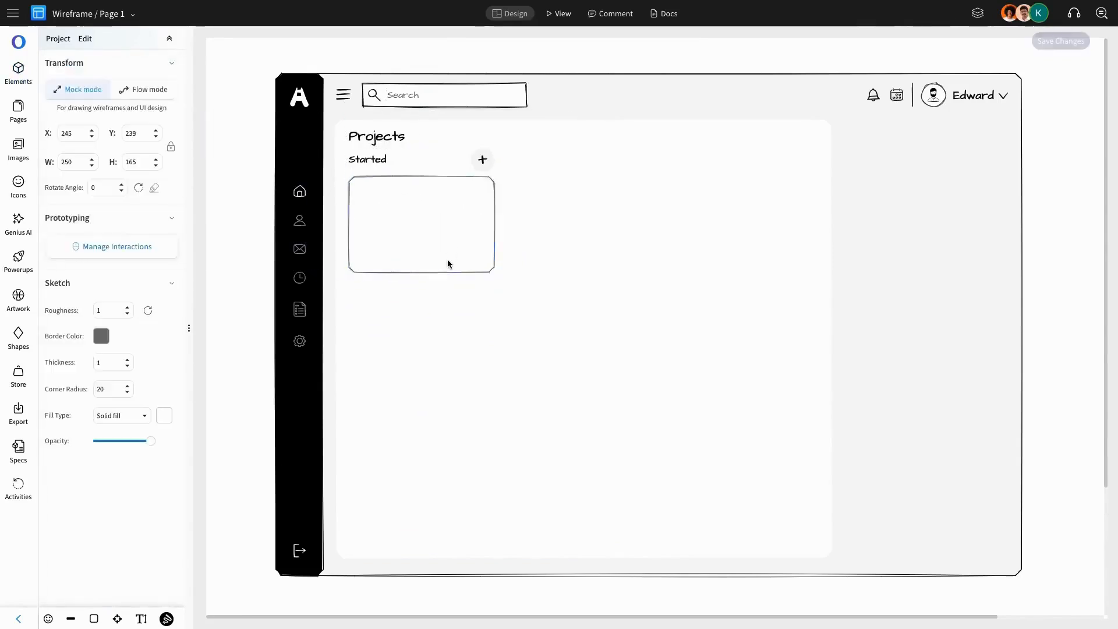
key(Escape)
- Add a black button inside the card, label it "Web Design" and widen it to fit the text
drag(80, 312, 386, 216)
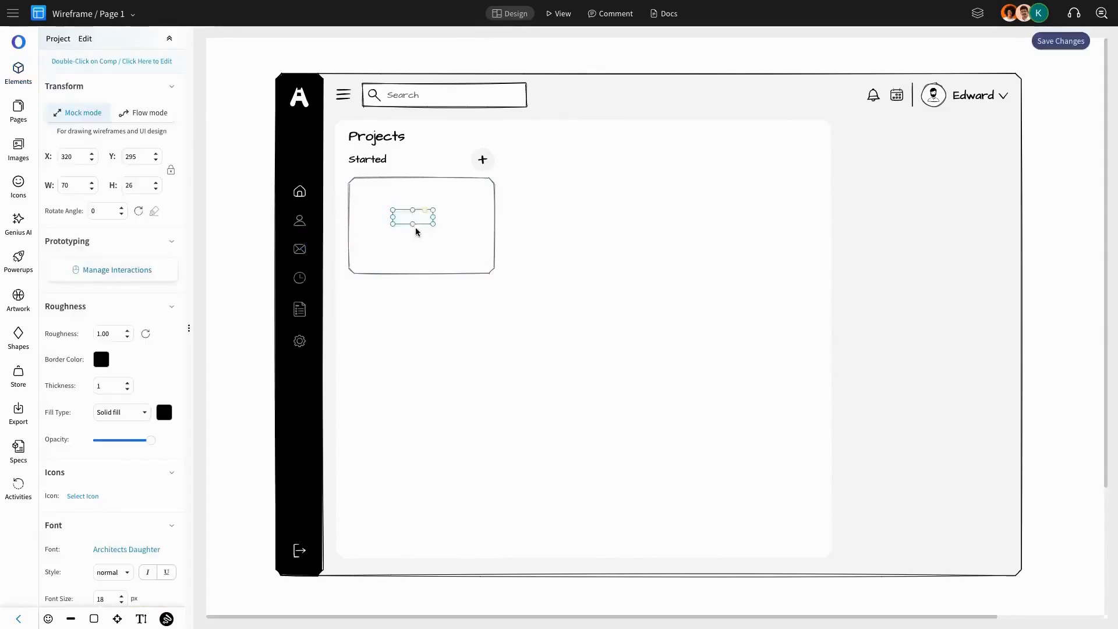
double_click(420, 219)
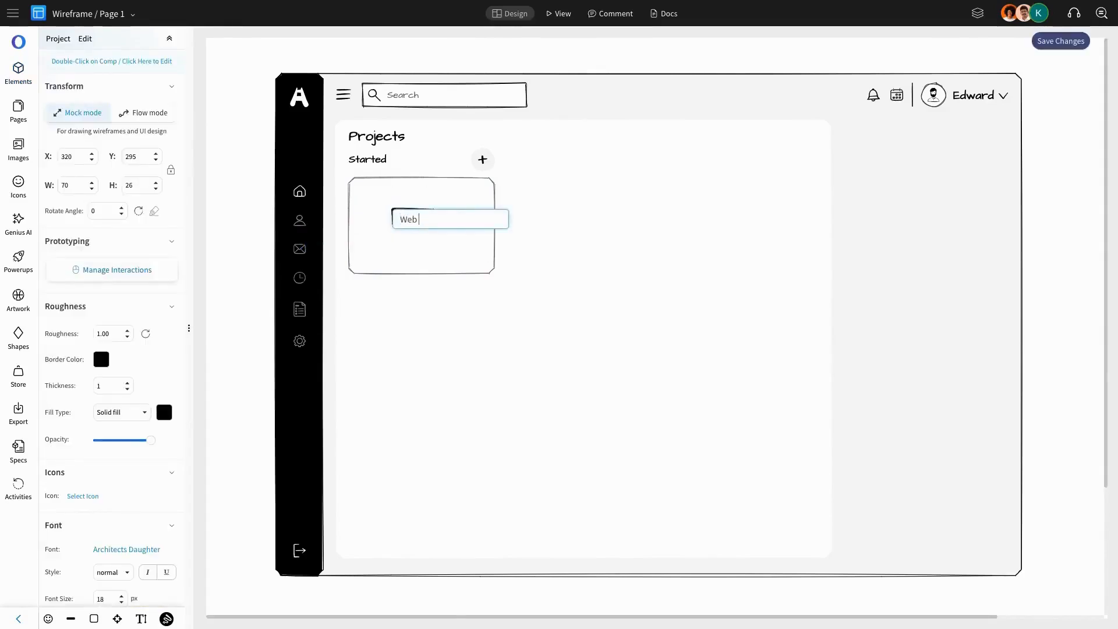
text(Web Design)
key(Return)
drag(434, 217, 467, 216)
- Make the Web Design tag's text bold at size 14, then shrink the tag into the card's upper-left corner
scroll(139, 426, down, 2)
double_click(121, 467)
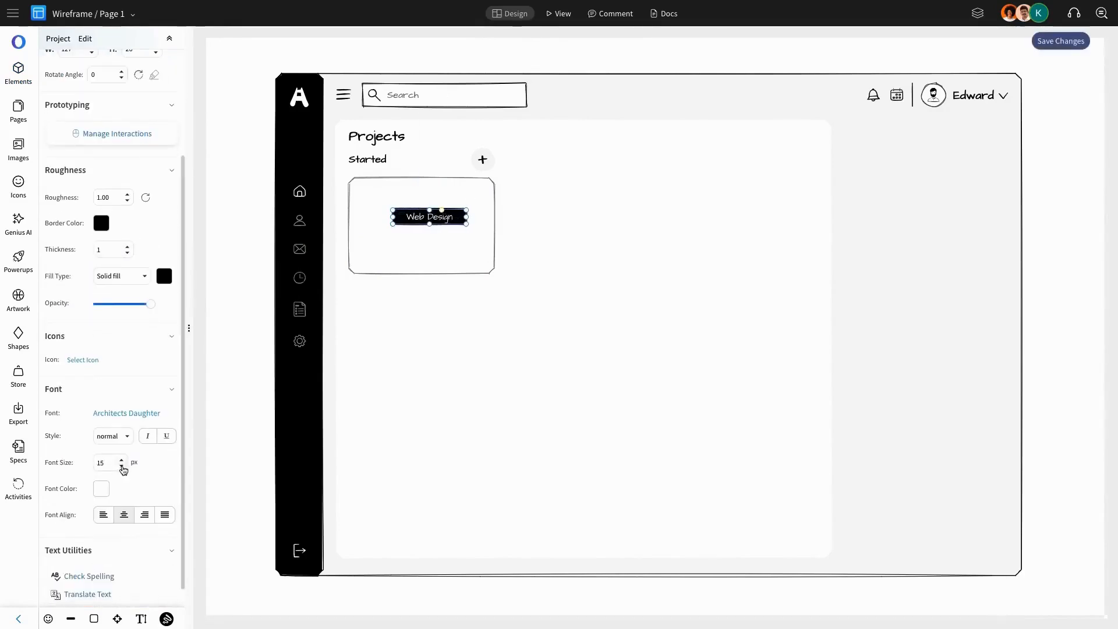
click(122, 467)
click(117, 438)
click(116, 462)
scroll(430, 221, right, 1)
scroll(443, 219, left, 1)
drag(466, 217, 400, 193)
click(543, 245)
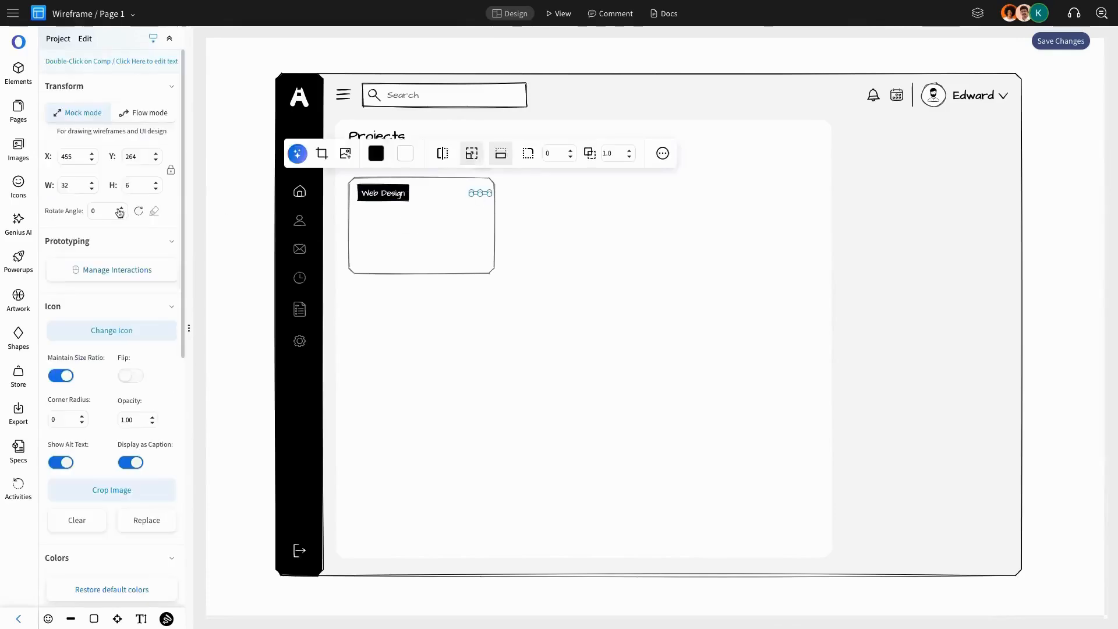
- Middle-align the three-dot icon in the card's upper-right corner with the Web Design tag and group the two
click(449, 194)
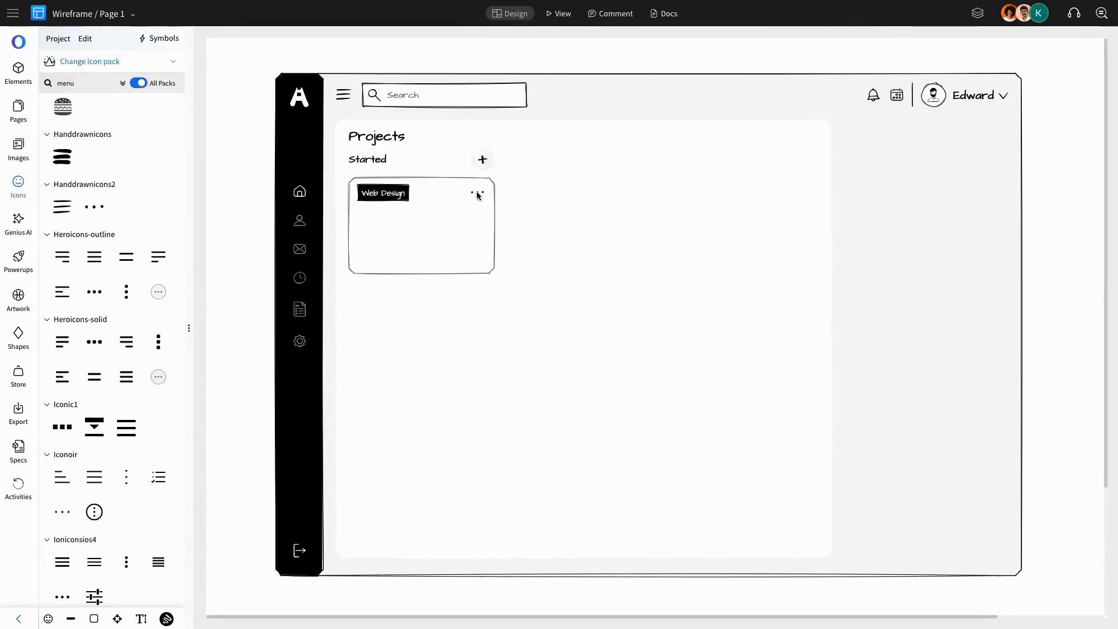
click(476, 192)
shift+click(393, 194)
click(468, 147)
click(468, 176)
click(478, 194)
shift+click(391, 194)
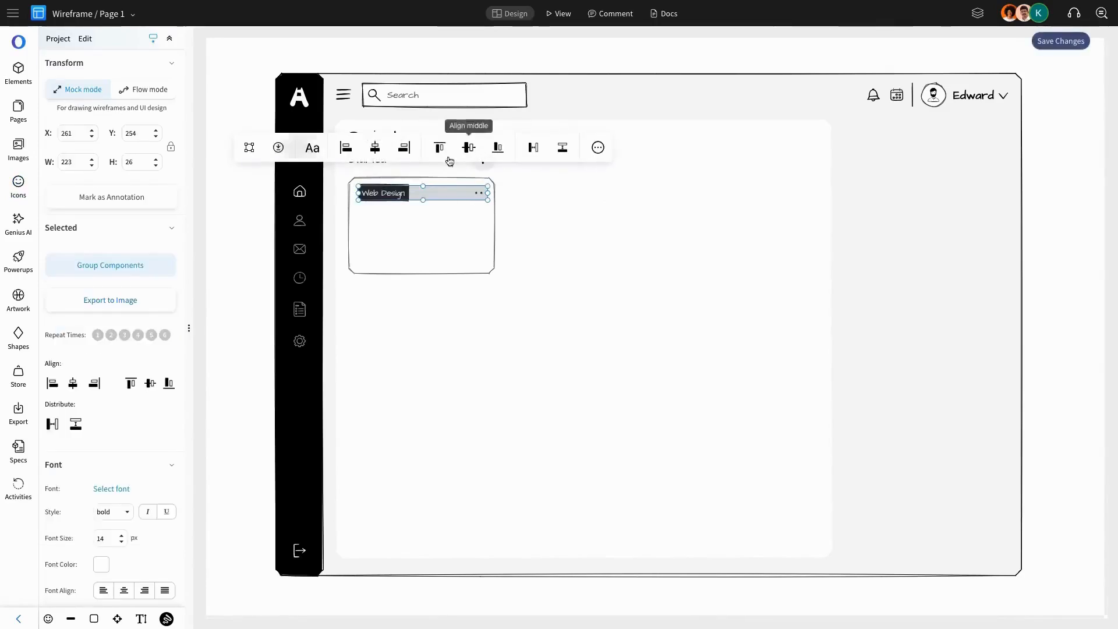
click(143, 265)
- Center the grouped tag and three-dot row horizontally within the card
click(415, 234)
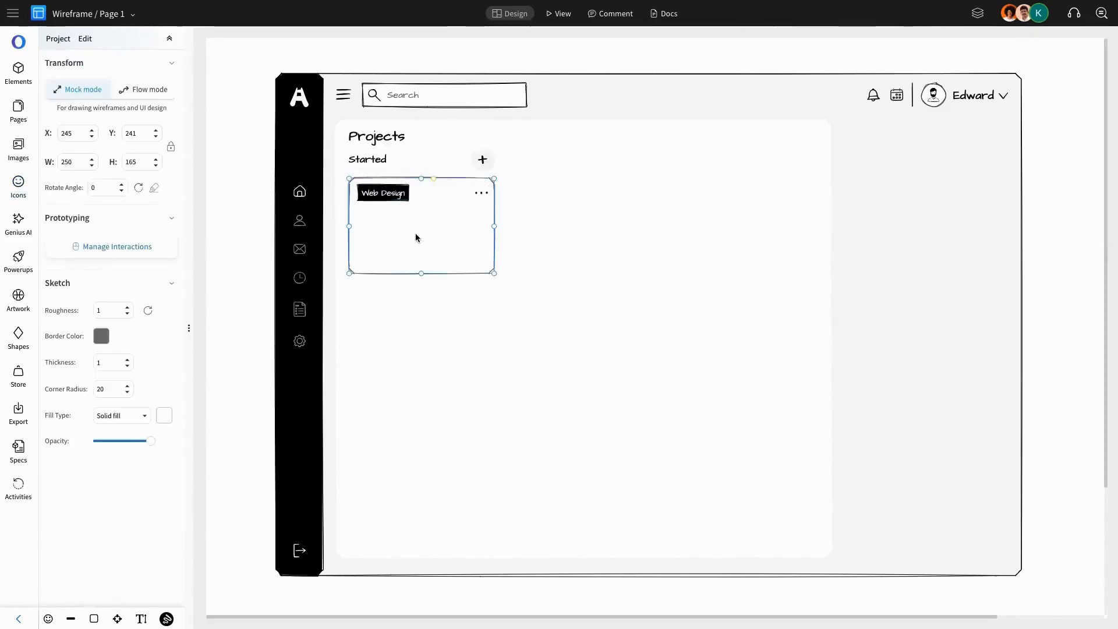
shift+click(382, 195)
click(378, 139)
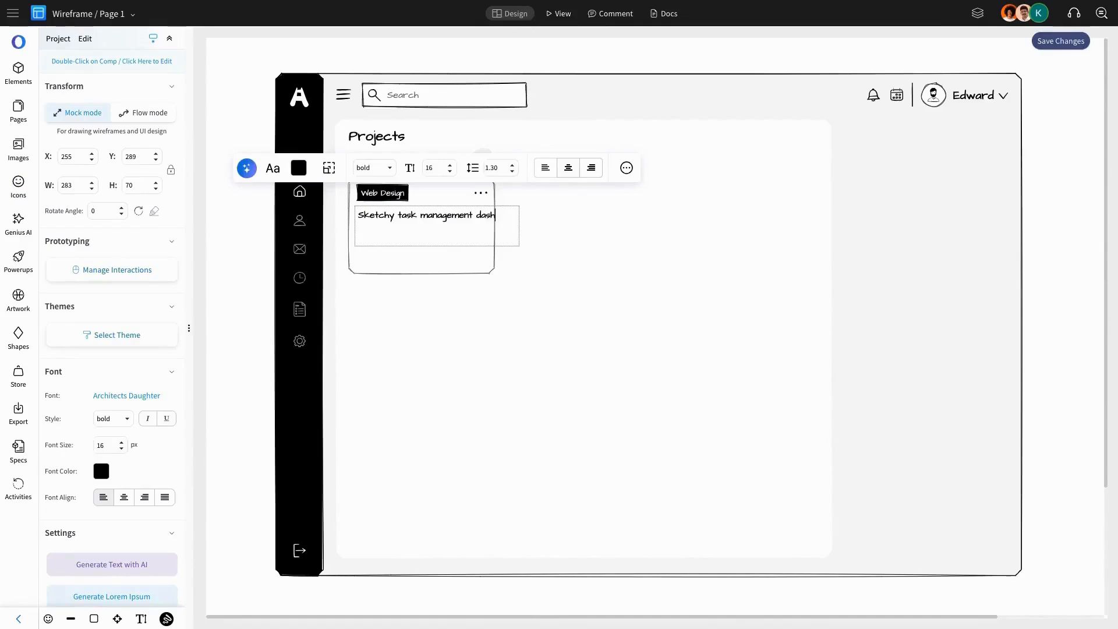
- Finish the card title "Sketchy task management dashboard" and resize its text box to wrap it onto two lines inside the card
key(Escape)
drag(520, 226, 483, 227)
drag(419, 247, 421, 236)
key(Escape)
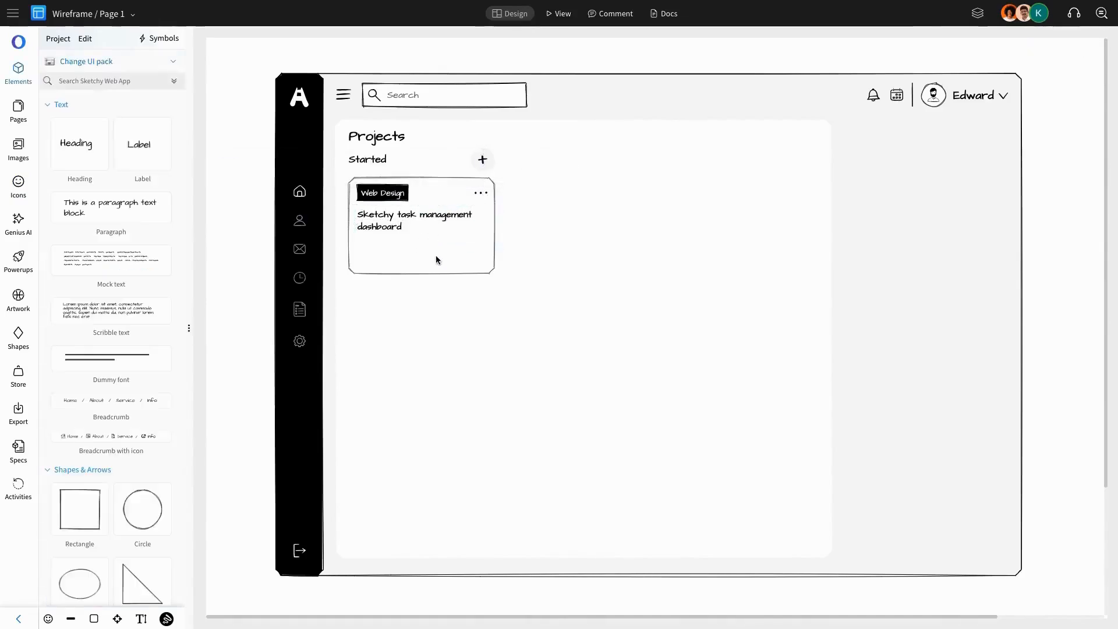
- Duplicate the card rectangle, set the copy's height to 10 and place it below the card title as a progress bar
click(435, 255)
key(ctrl+c)
key(ctrl+v)
double_click(140, 163)
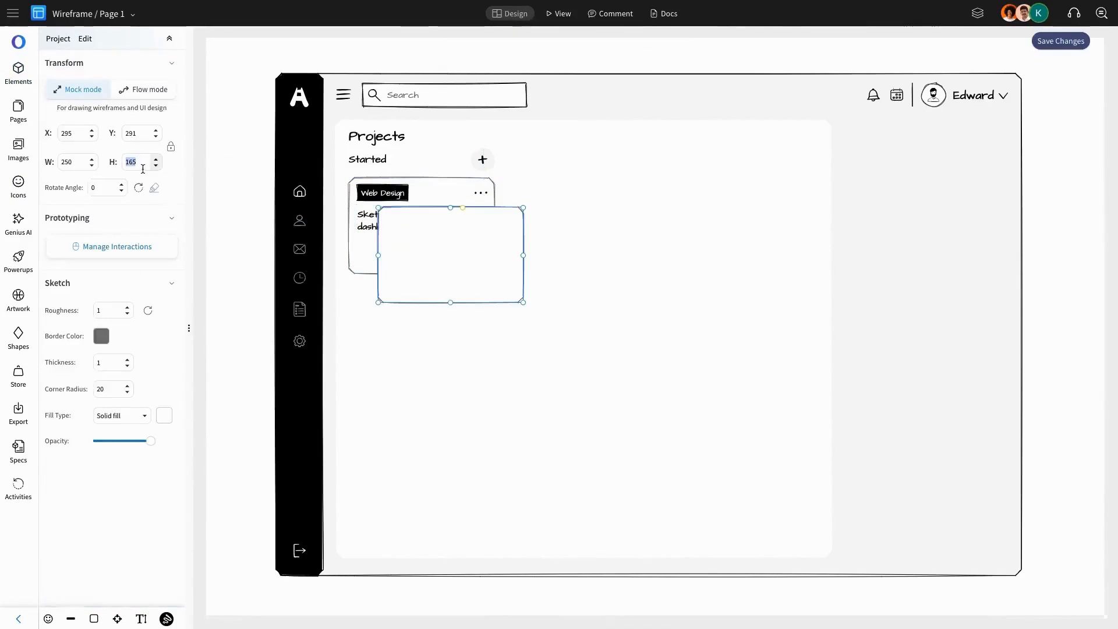
text(10)
key(Return)
drag(503, 210, 483, 247)
- Set the progress bar's corner radius to 0 and narrow the bar to fit inside the card
double_click(110, 390)
text(0)
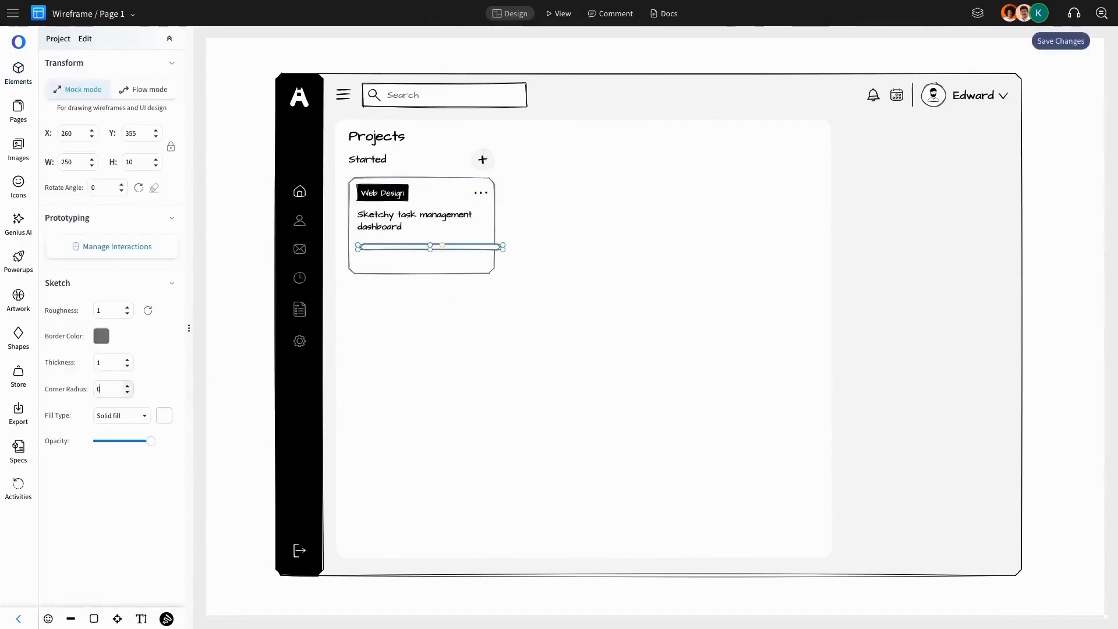
click(421, 298)
click(424, 247)
click(76, 164)
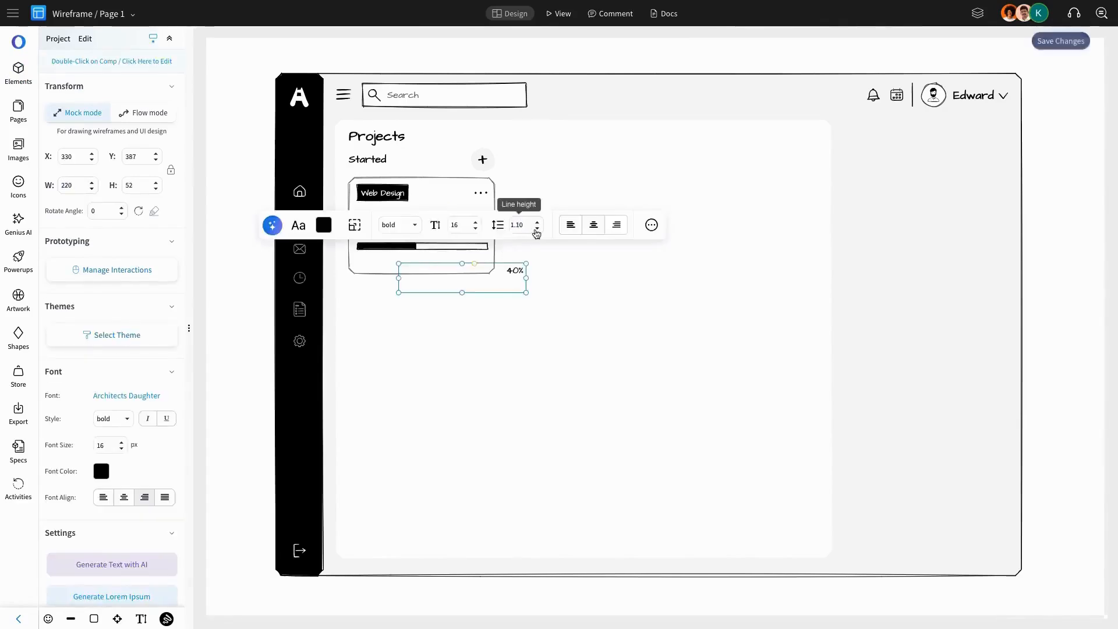
- Shrink the 40% label's text box to about 49 × 26, place it above the progress bar's right end and save
drag(399, 292, 477, 234)
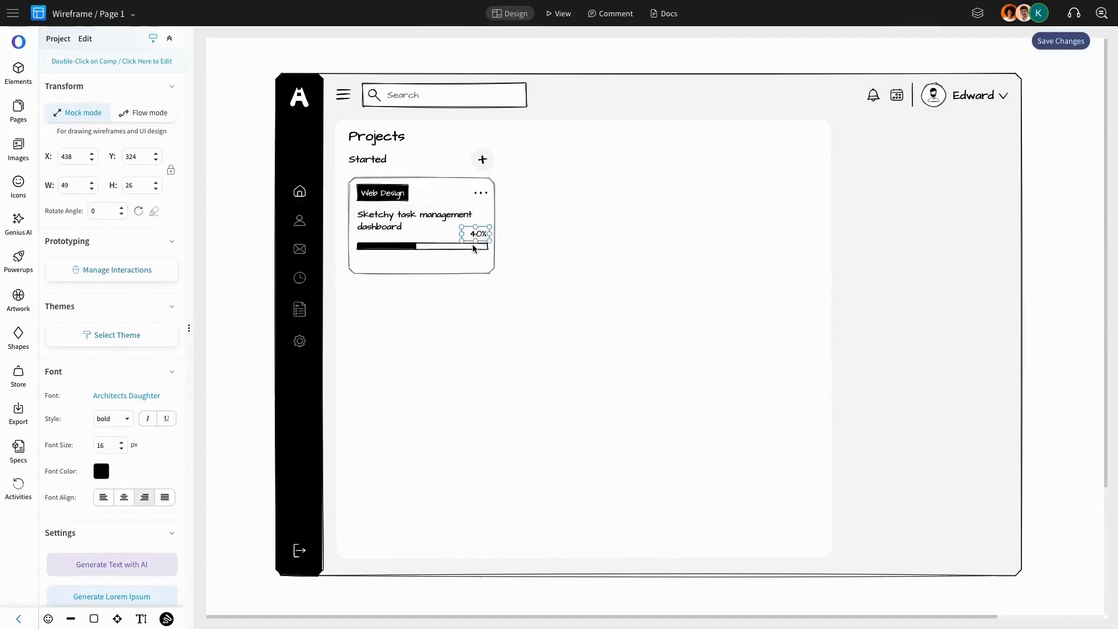
key(ctrl+s)
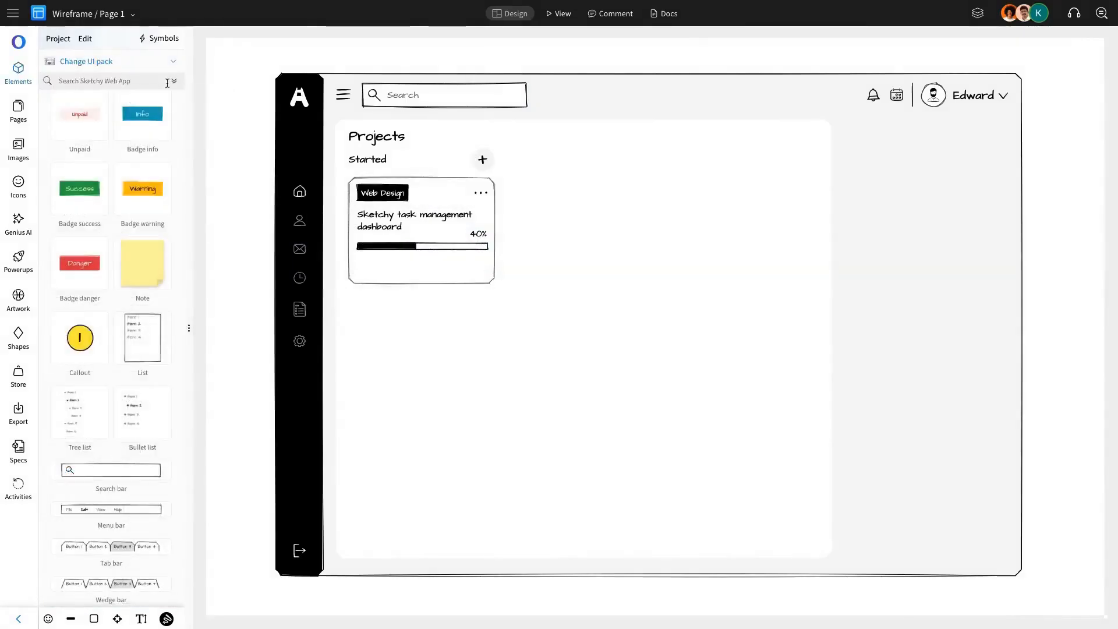
- Add an avatar group in the card's lower-left corner, below the progress bar
click(174, 81)
click(65, 179)
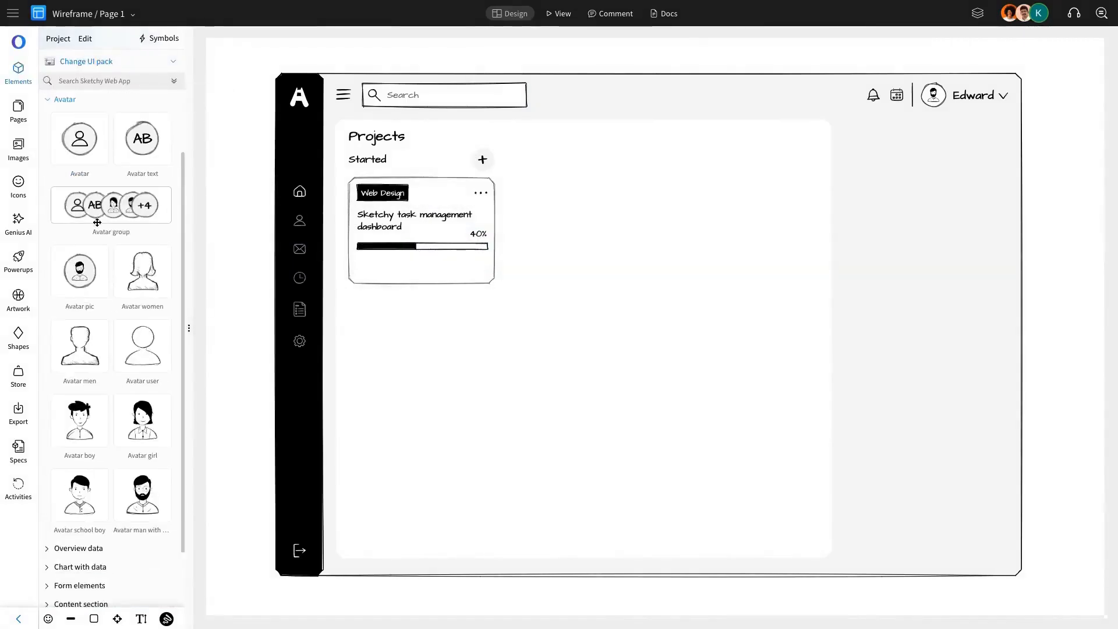
drag(93, 215, 379, 255)
- Nudge the progress bar, the 40% label and the avatar group slightly upward within the card
click(419, 237)
key(Up)
key(Up)
key(Up)
click(476, 225)
key(Up)
key(Up)
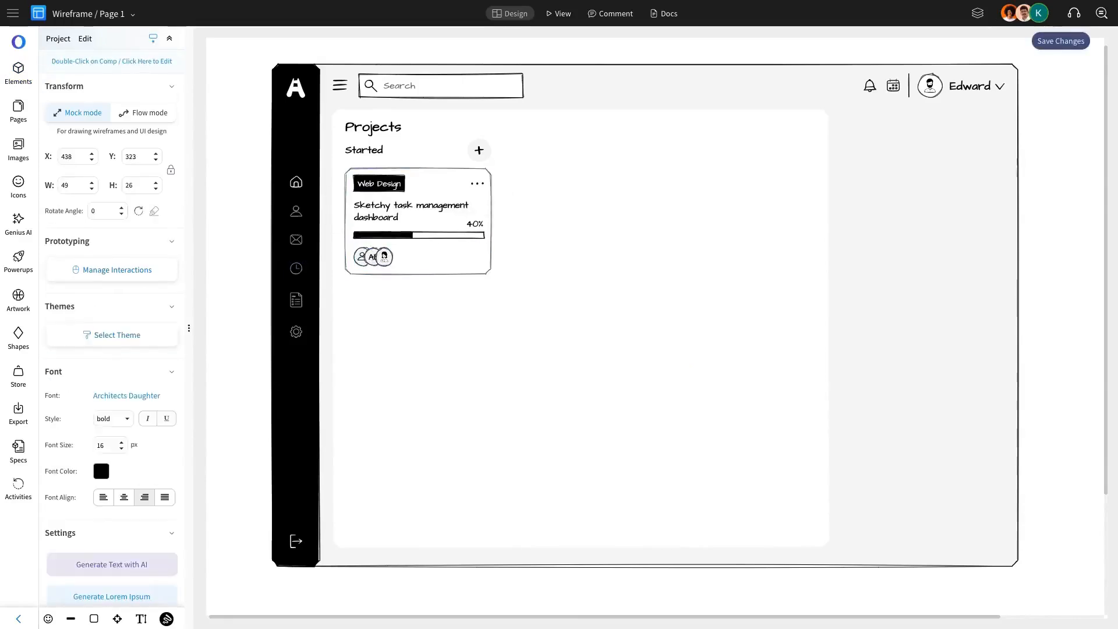
click(382, 258)
key(Up)
click(269, 238)
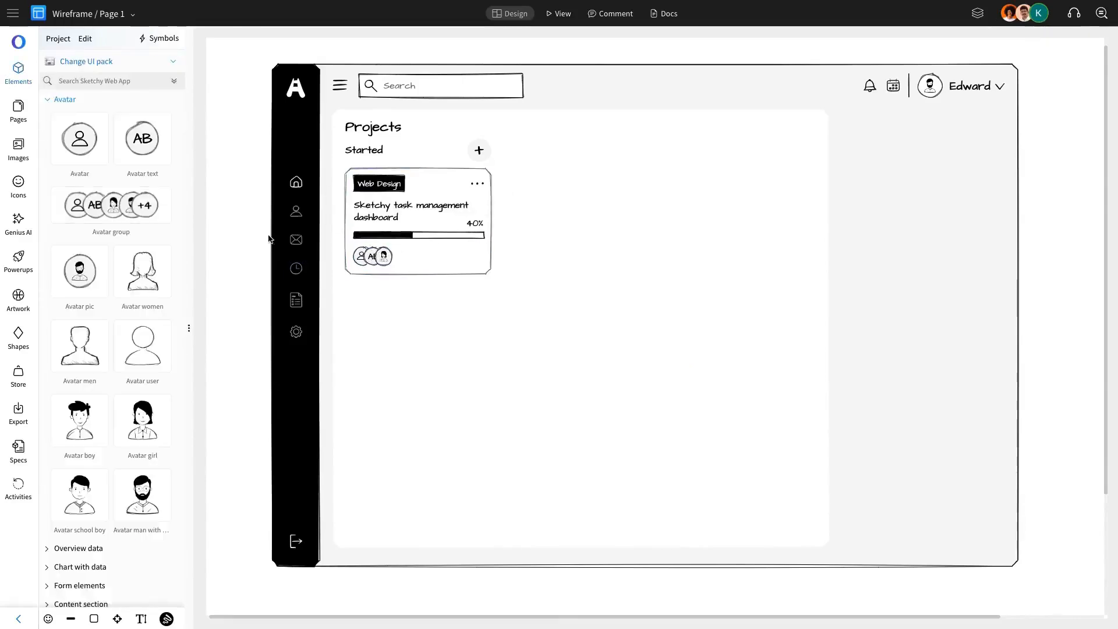
- Find an attachment icon and place it at the card's lower right, resized to 18 × 20
click(18, 186)
click(122, 85)
text(attac)
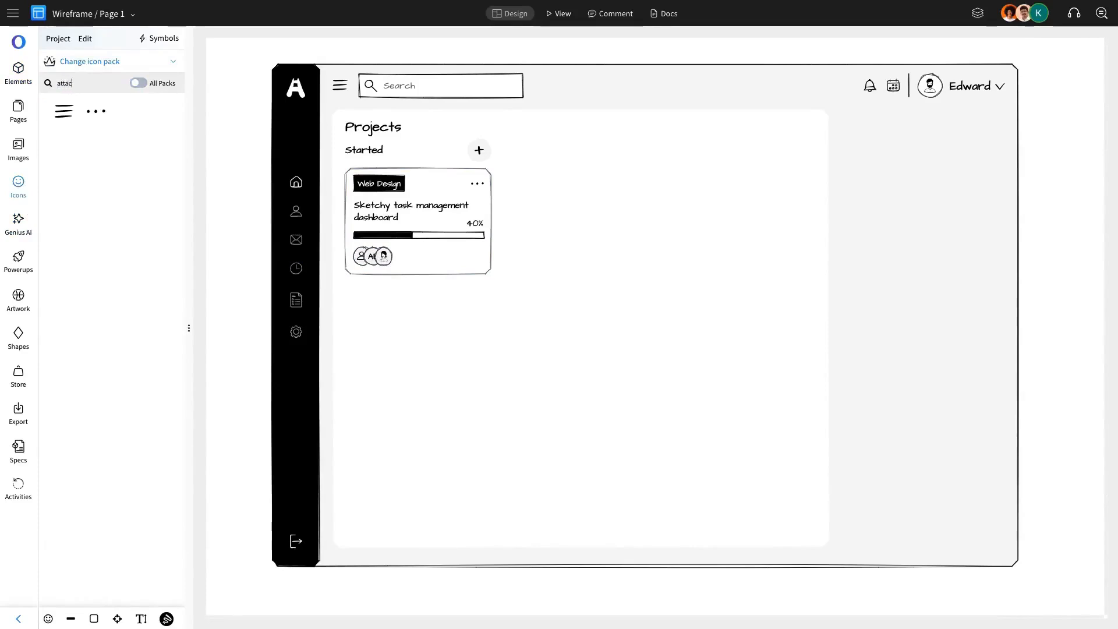
drag(242, 76, 442, 257)
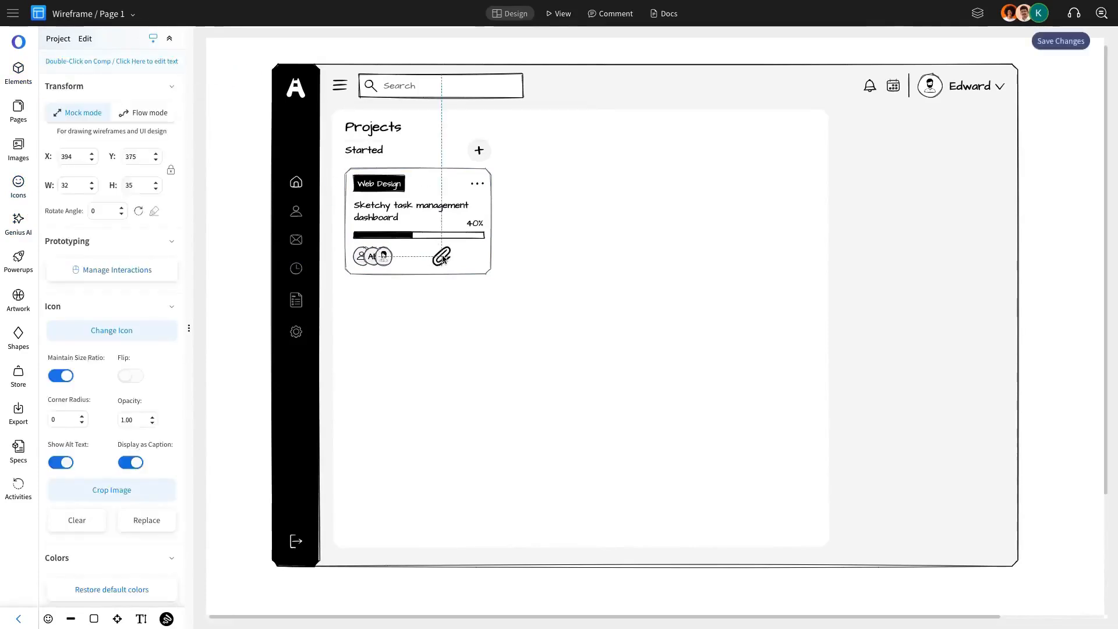
double_click(139, 180)
key(Return)
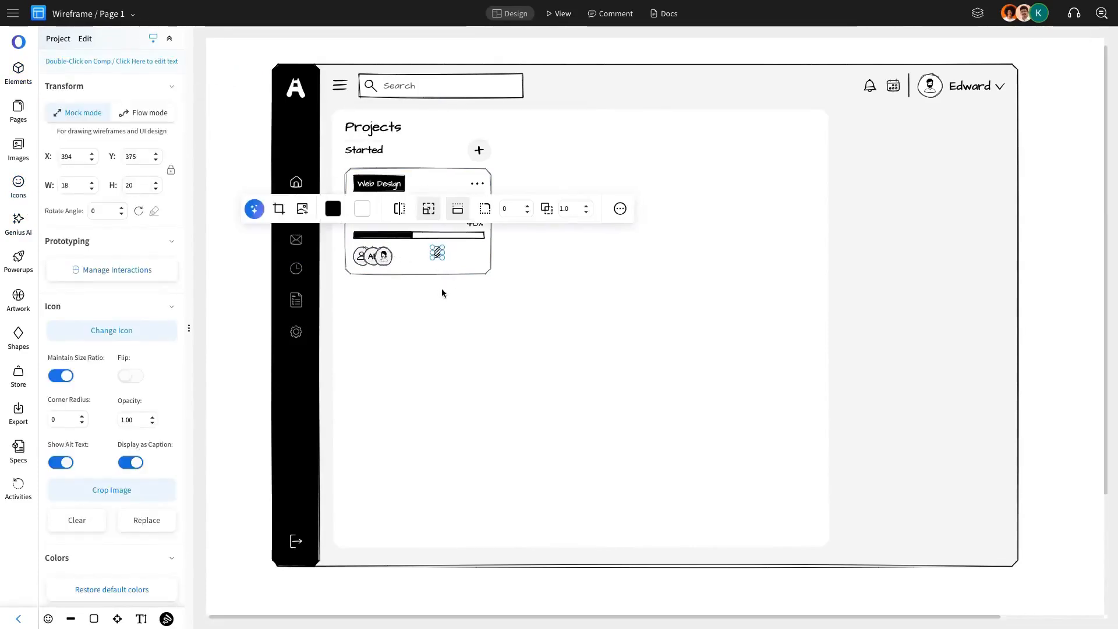
click(442, 288)
click(438, 252)
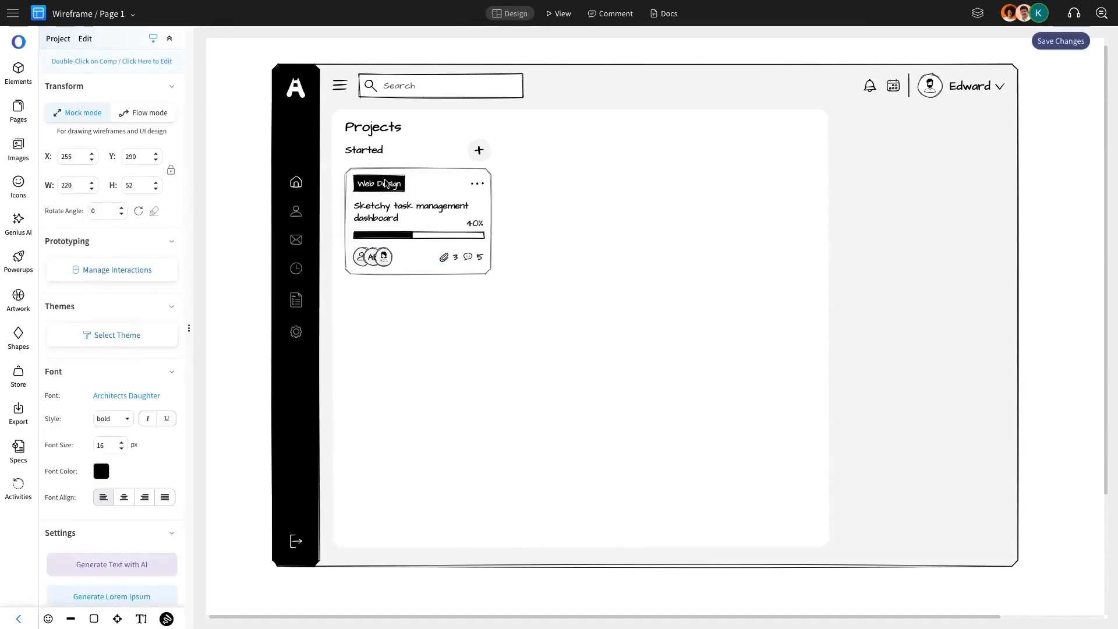
- Group the card with all of its contents and duplicate the group
click(385, 180)
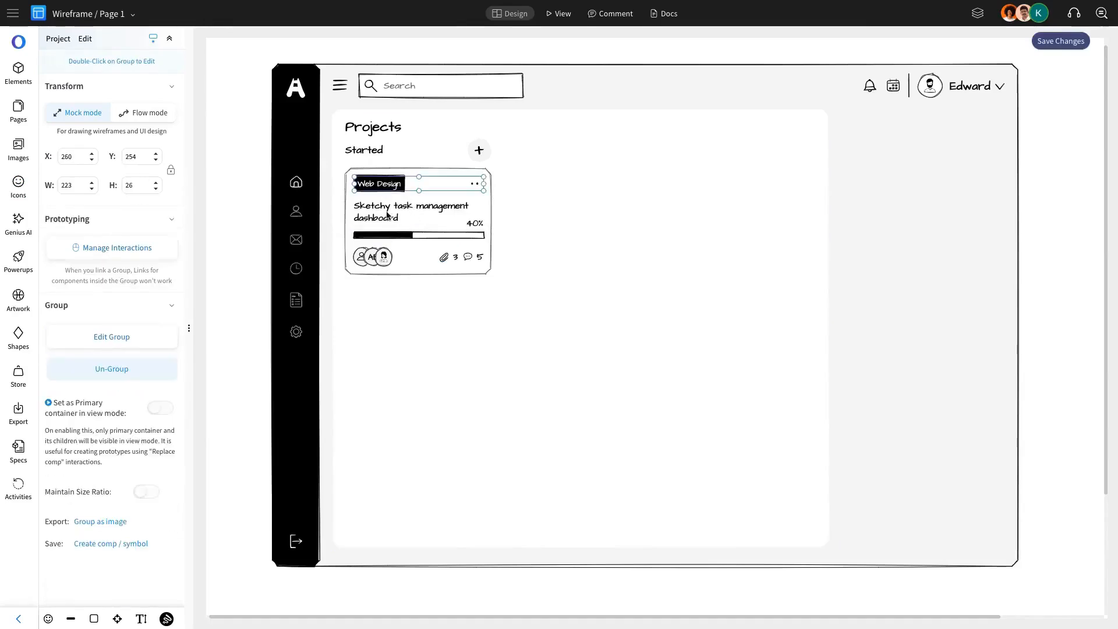
shift+click(387, 212)
shift+click(388, 234)
shift+click(380, 263)
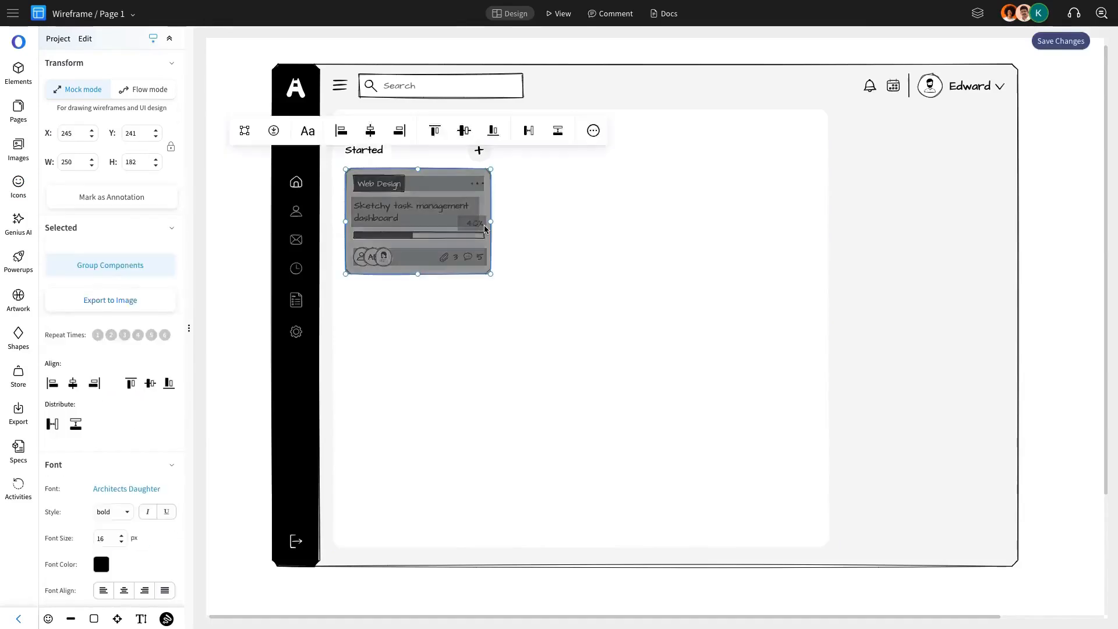
key(ctrl+g)
click(449, 228)
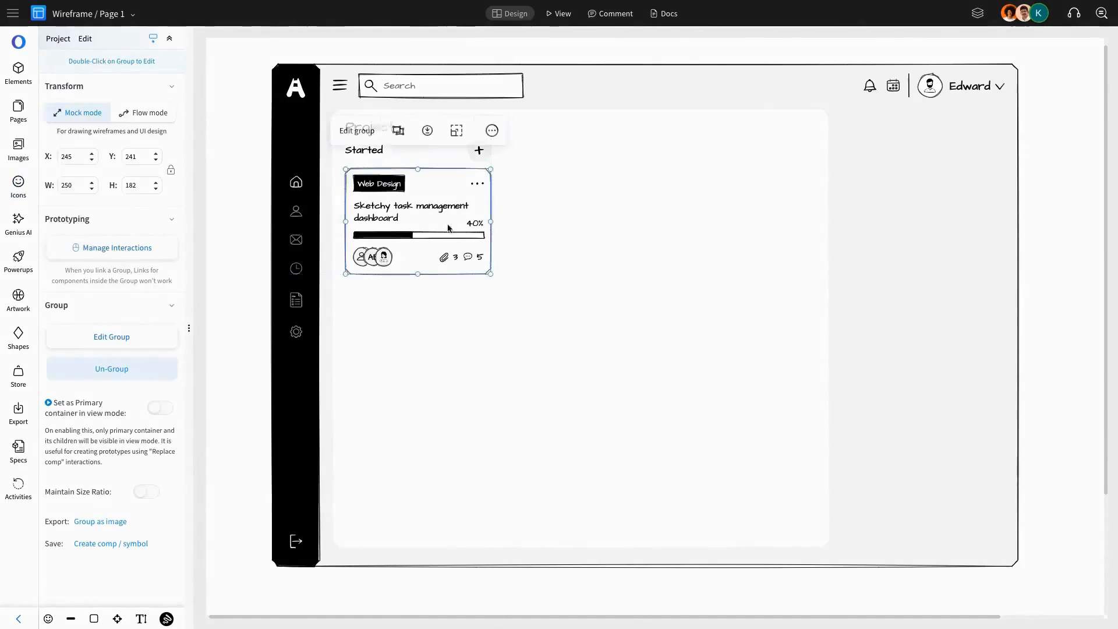
key(ctrl+d)
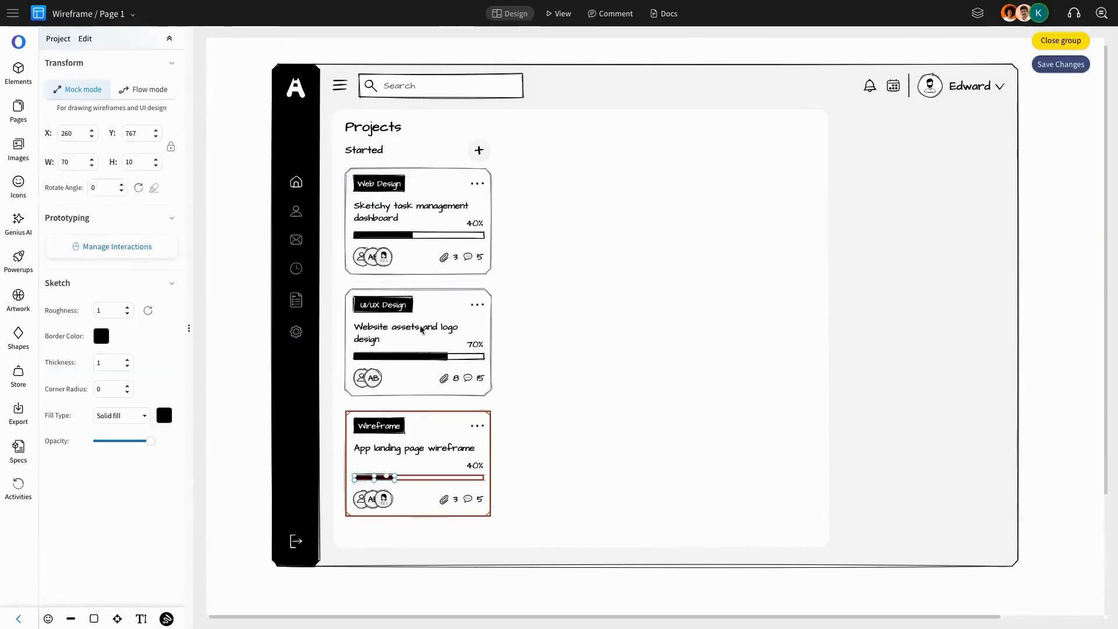
- Change the Wireframe card's progress label to 30%, its attachment count to 2 and its comment count to 8
click(474, 467)
click(460, 500)
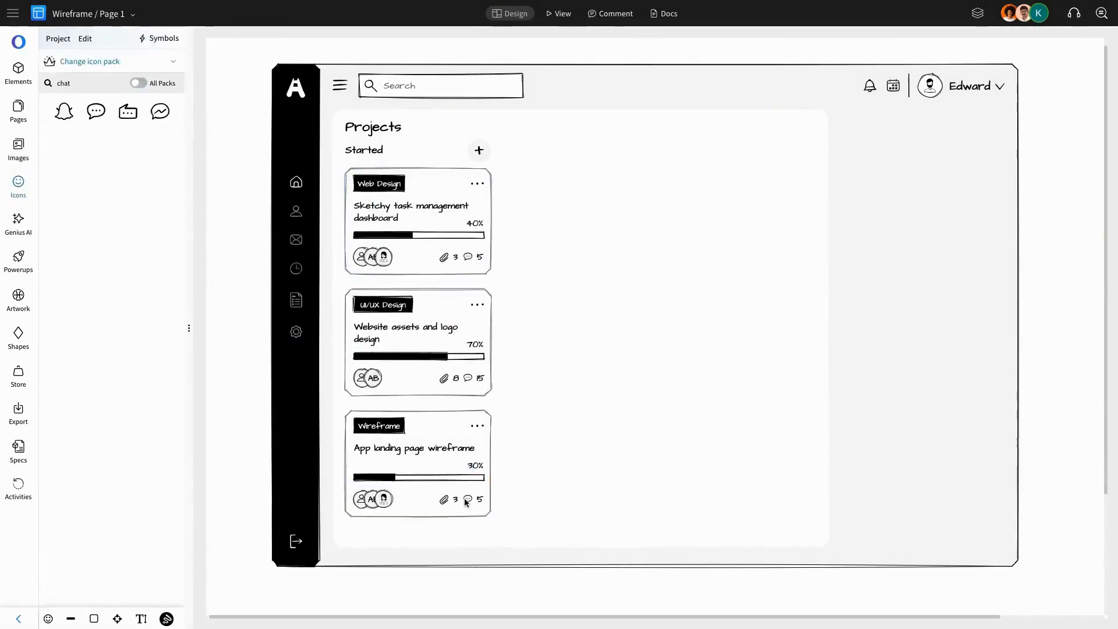
click(456, 503)
double_click(481, 501)
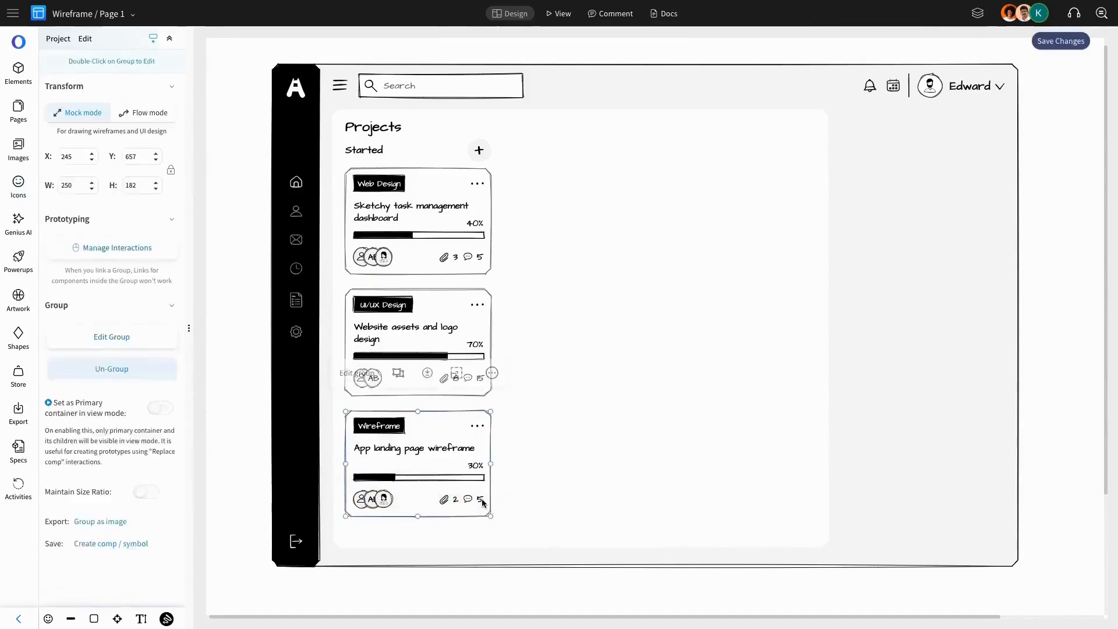
double_click(481, 501)
text(8)
click(534, 511)
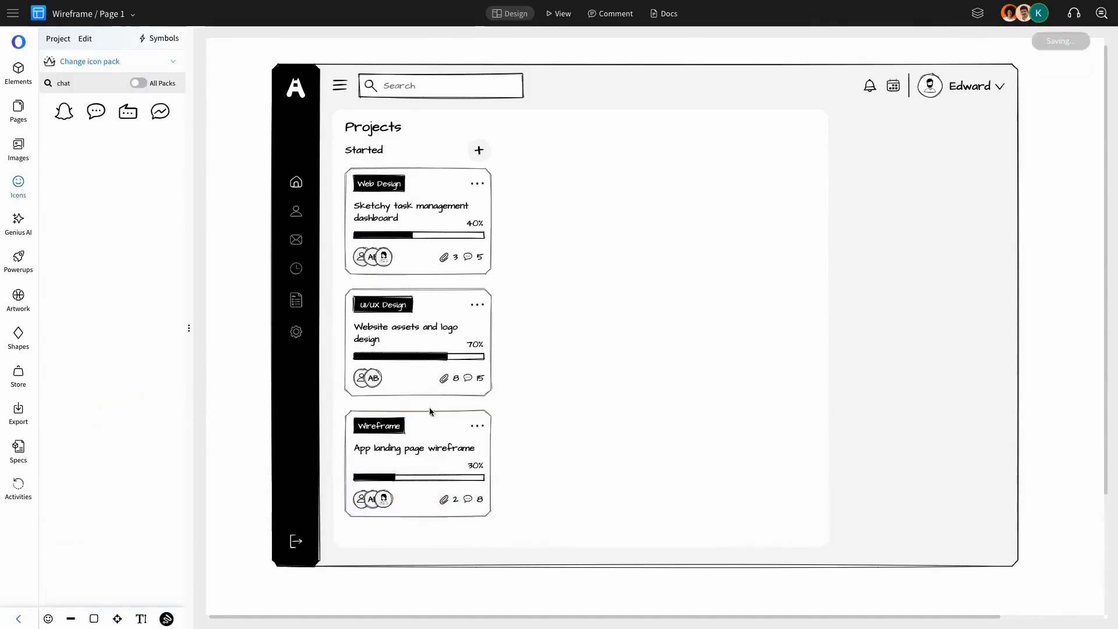
- Duplicate the Started column with its three cards to the right and rename the copy's heading "On Going"
click(428, 420)
shift+click(427, 344)
shift+click(424, 224)
click(350, 129)
key(Escape)
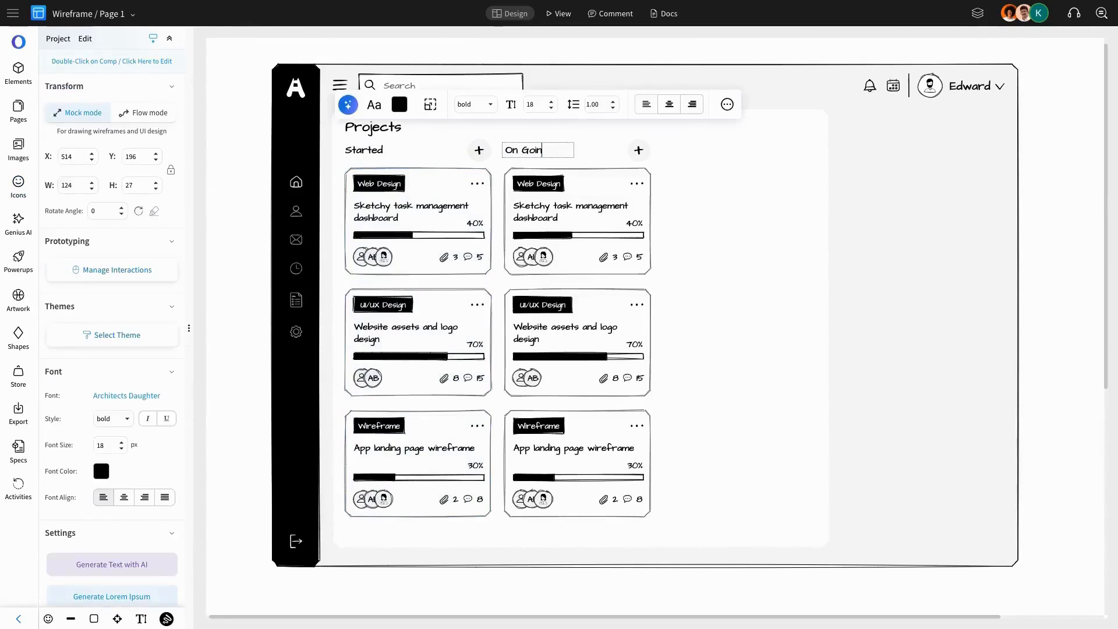
text(g)
key(Escape)
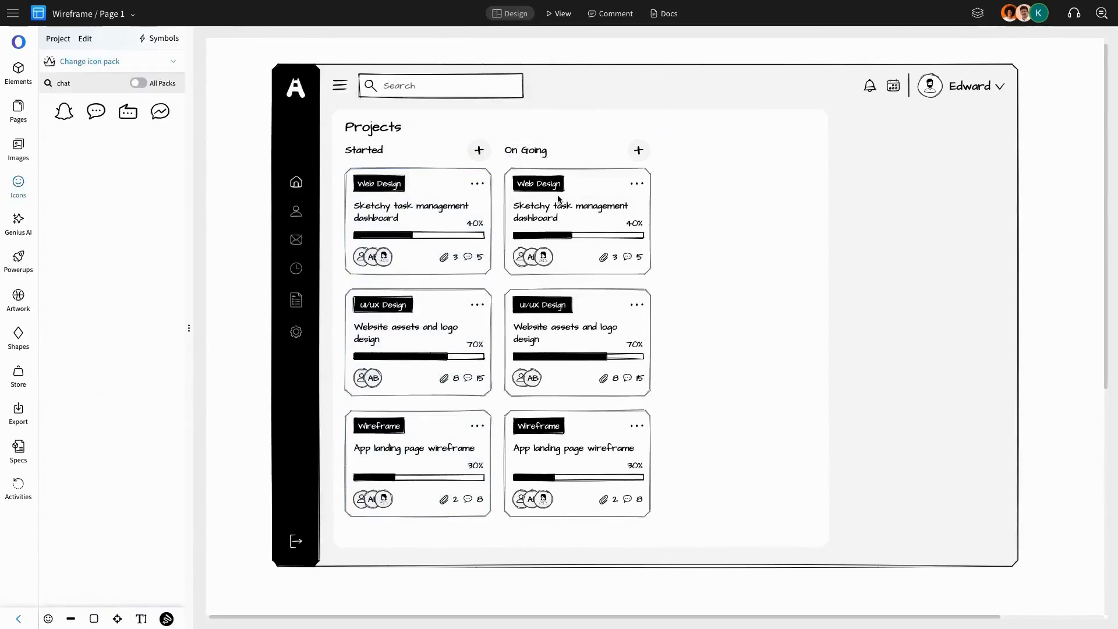
- Change the tag of the first card in the On Going column to "Development"
click(581, 199)
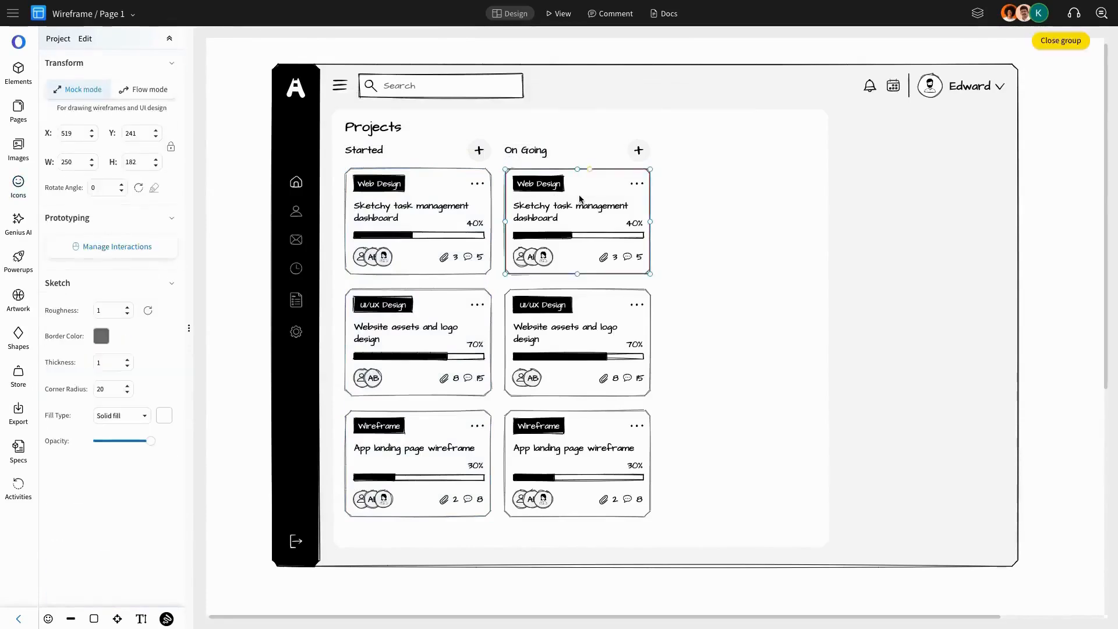
click(546, 184)
double_click(546, 184)
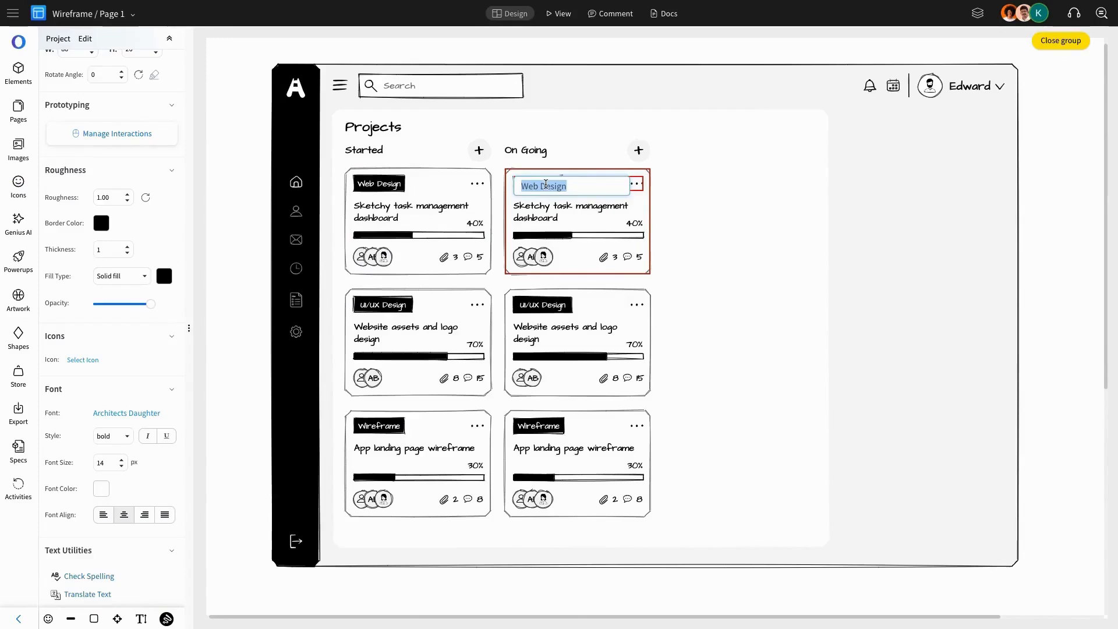
key(Escape)
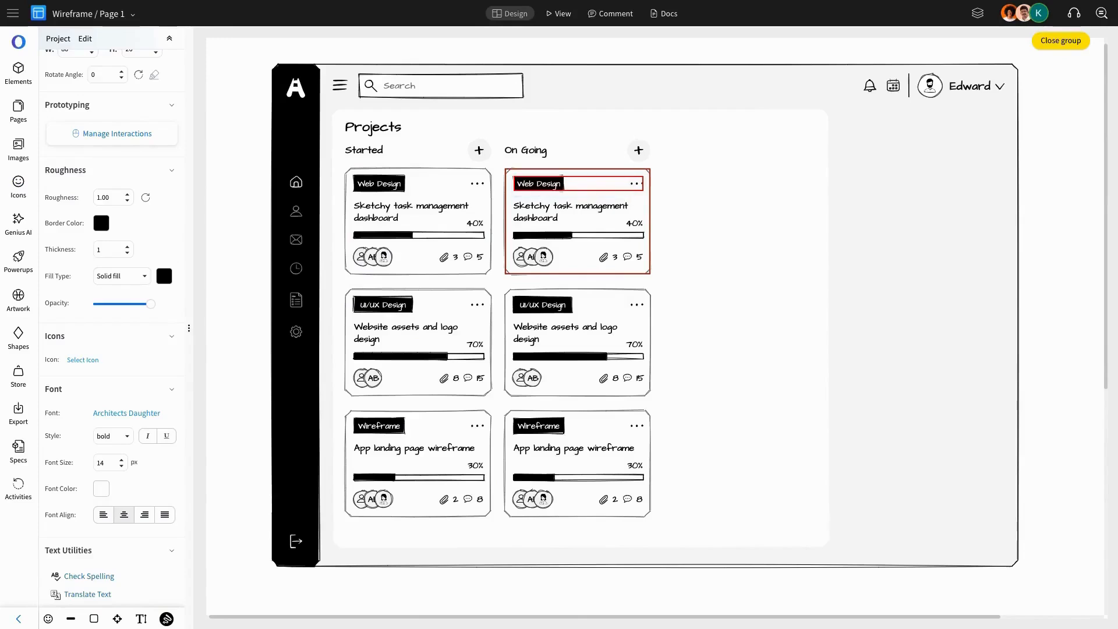
double_click(548, 188)
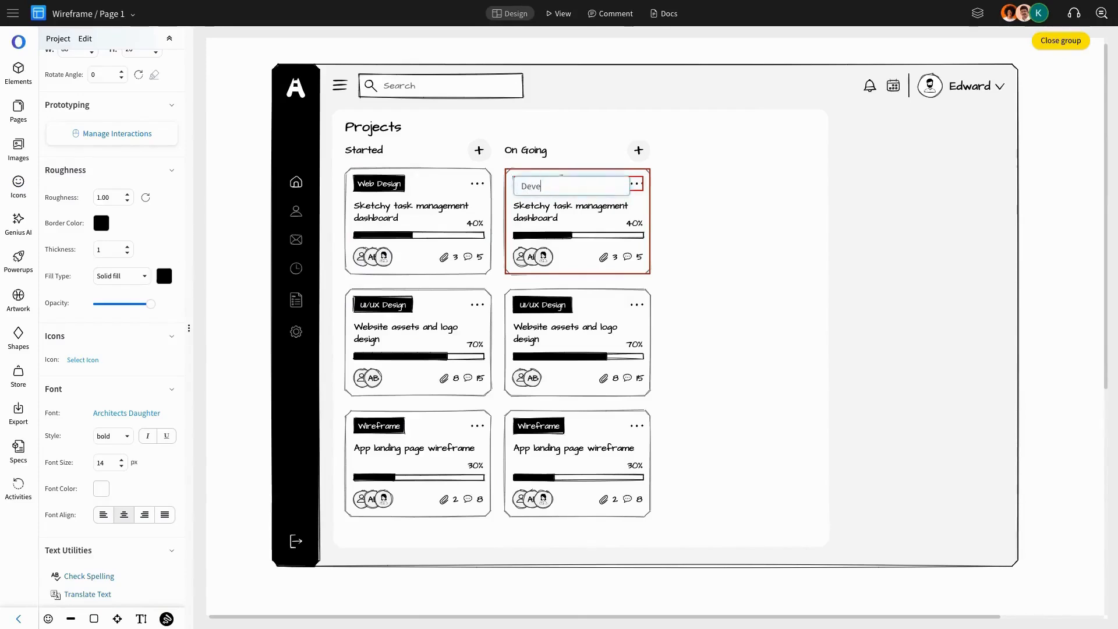
text(Development)
key(Escape)
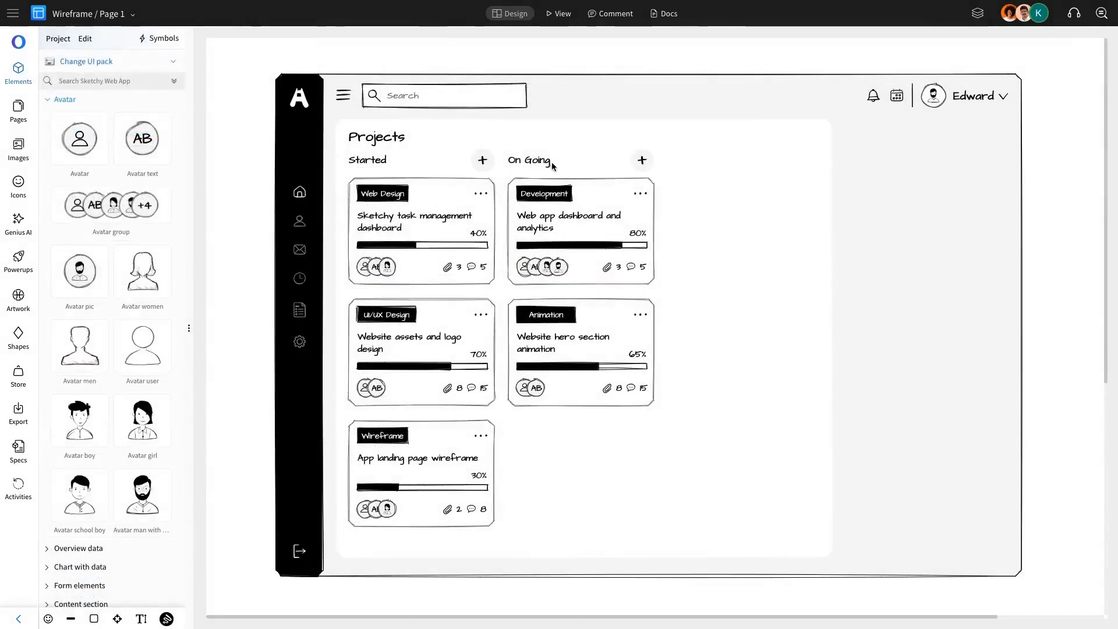
- Duplicate the On Going heading, its add button and its two cards as a third column to the right
click(552, 164)
shift+click(641, 167)
shift+click(606, 239)
shift+click(583, 343)
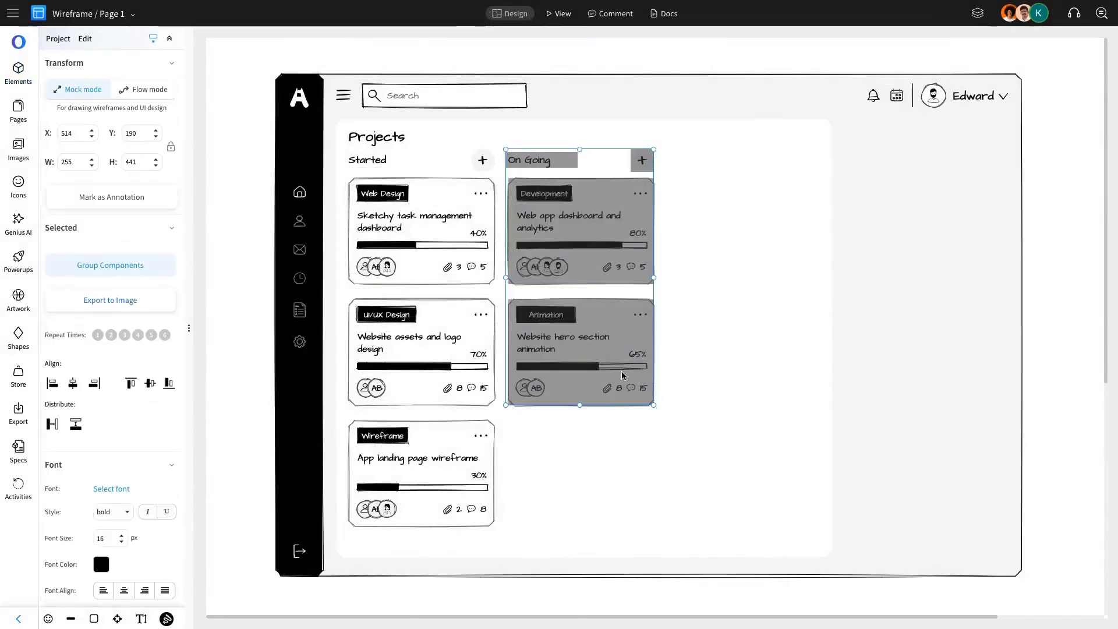
drag(622, 375, 755, 356)
click(1039, 397)
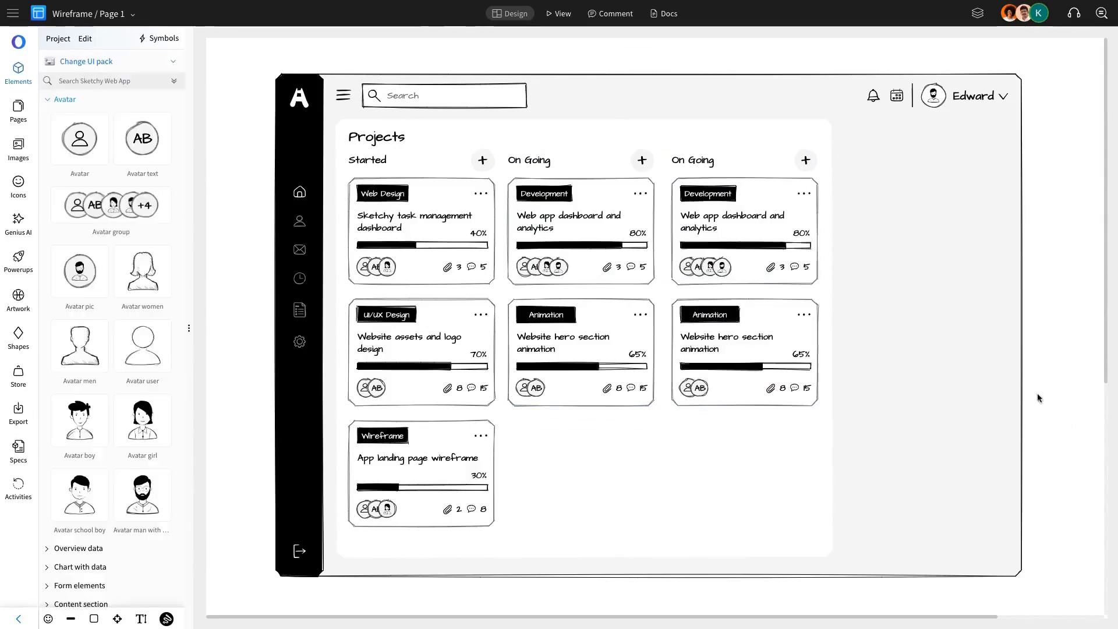
- Rename the third column's heading "Completed" and change its first card's tag to "Chat app"
double_click(704, 160)
text(Completed)
key(Escape)
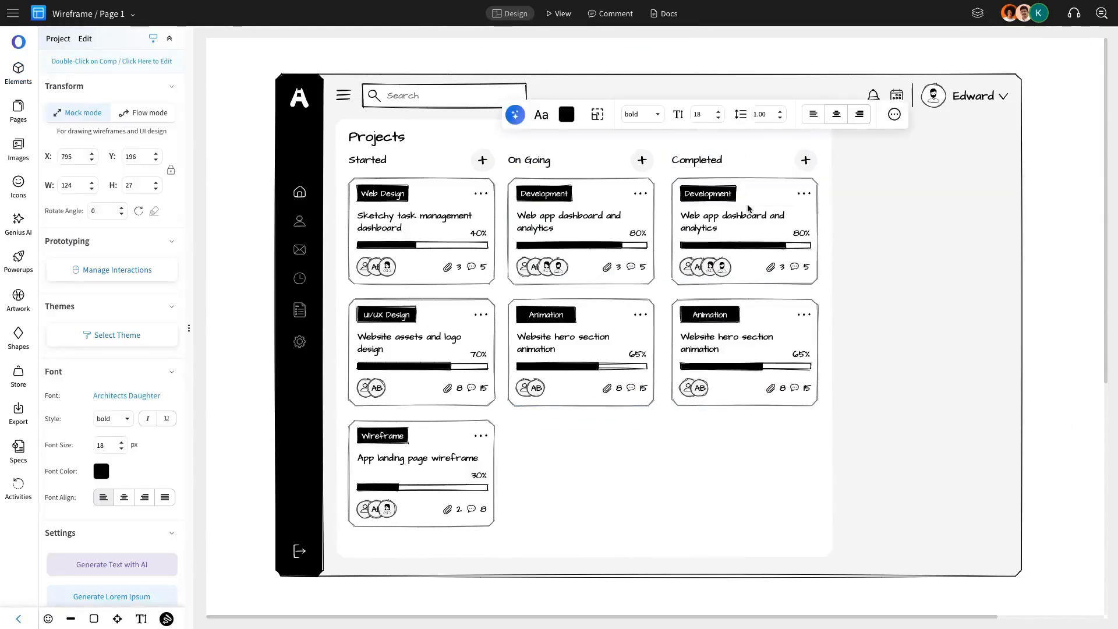
double_click(720, 196)
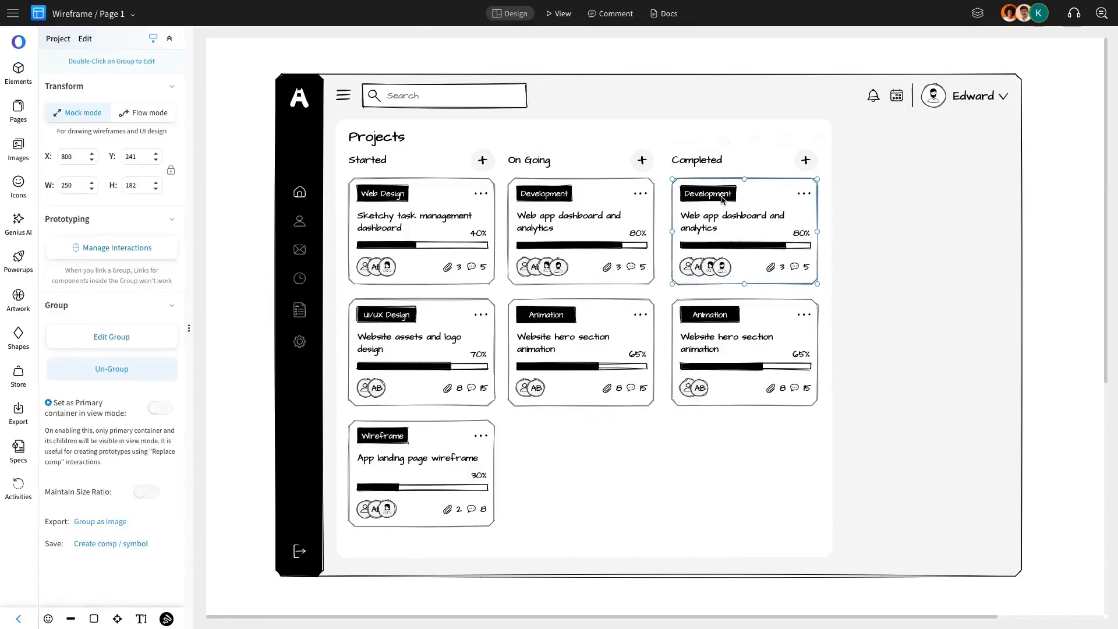
text(Chat app)
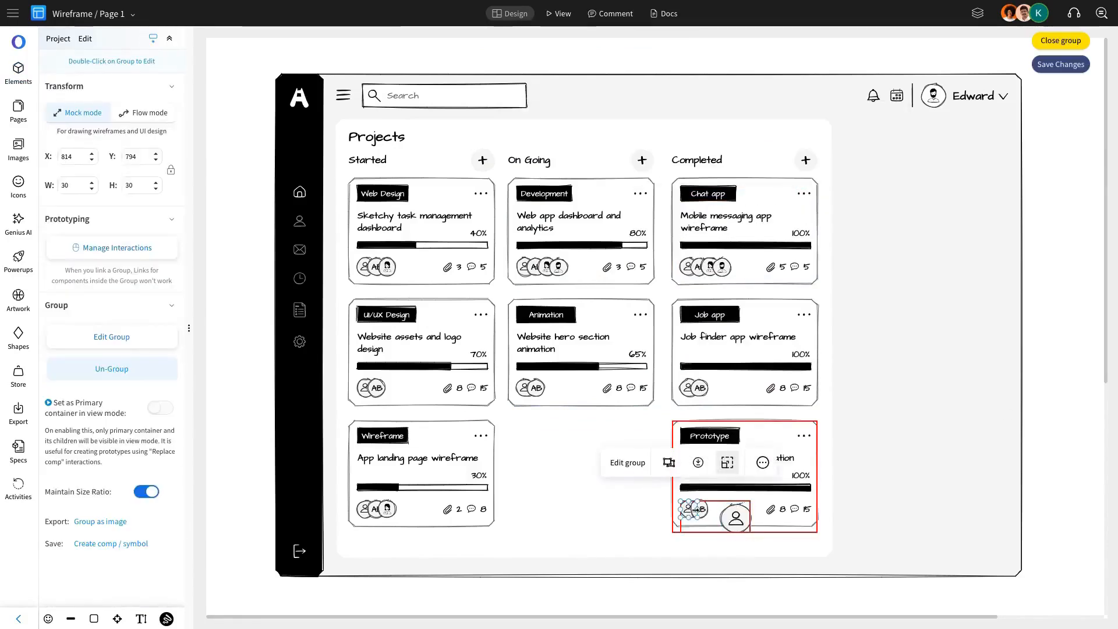
- Shrink the loose avatar to its neighbours' size and place it third in the Prototype card's avatar row
click(737, 518)
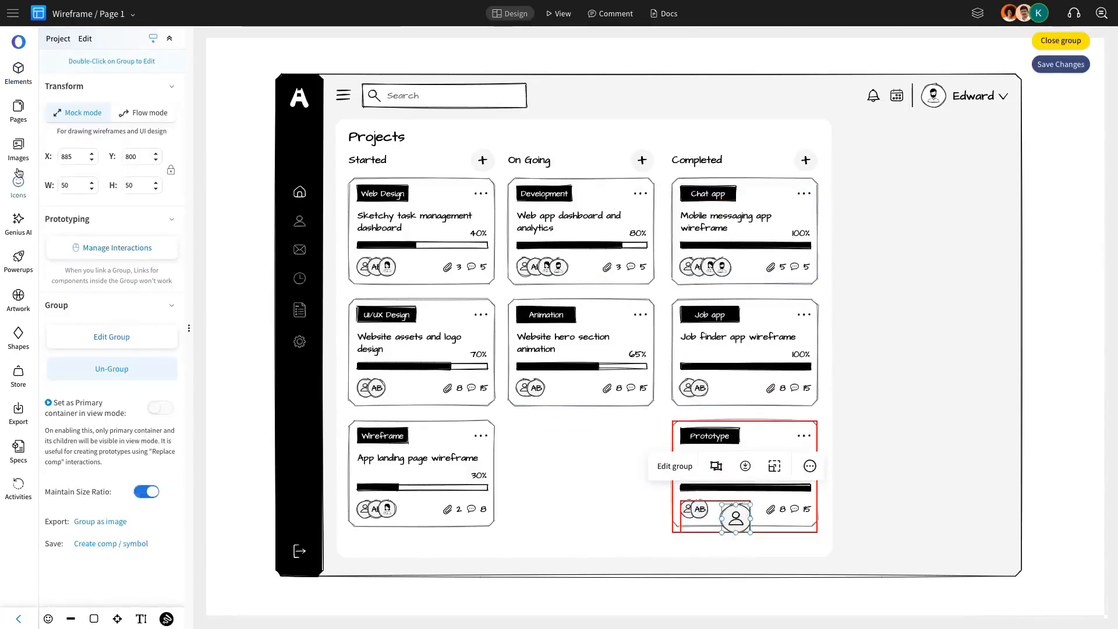
text(0)
key(Return)
drag(731, 512, 711, 508)
key(ctrl+a)
key(Escape)
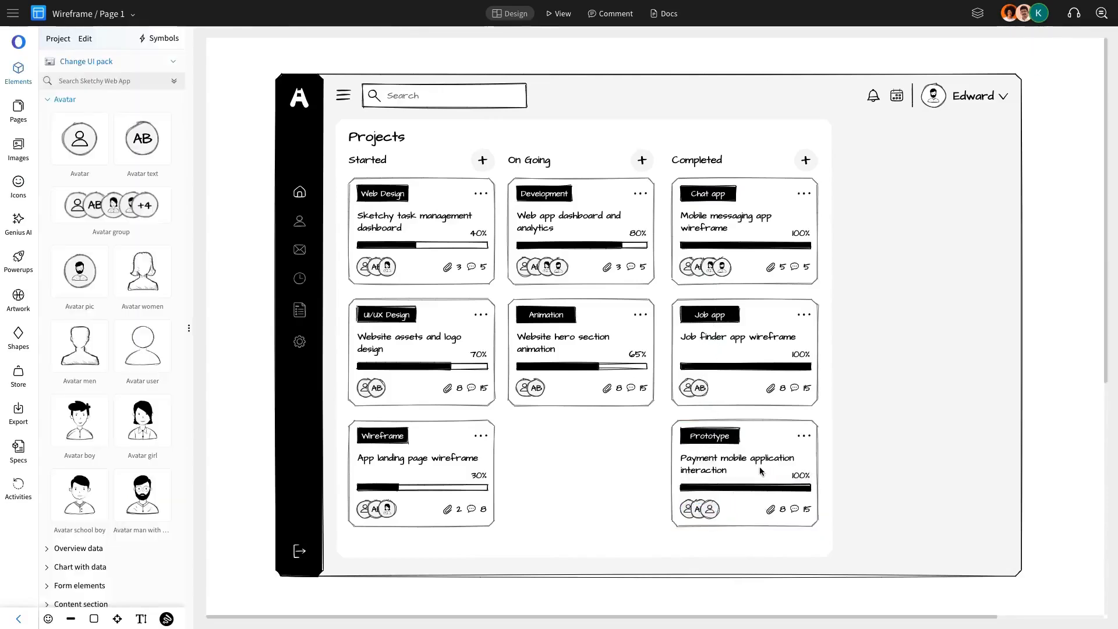
- Group the Completed heading, its add button and its three cards
click(743, 370)
shift+click(586, 334)
click(712, 145)
click(708, 160)
shift+click(804, 162)
shift+click(778, 233)
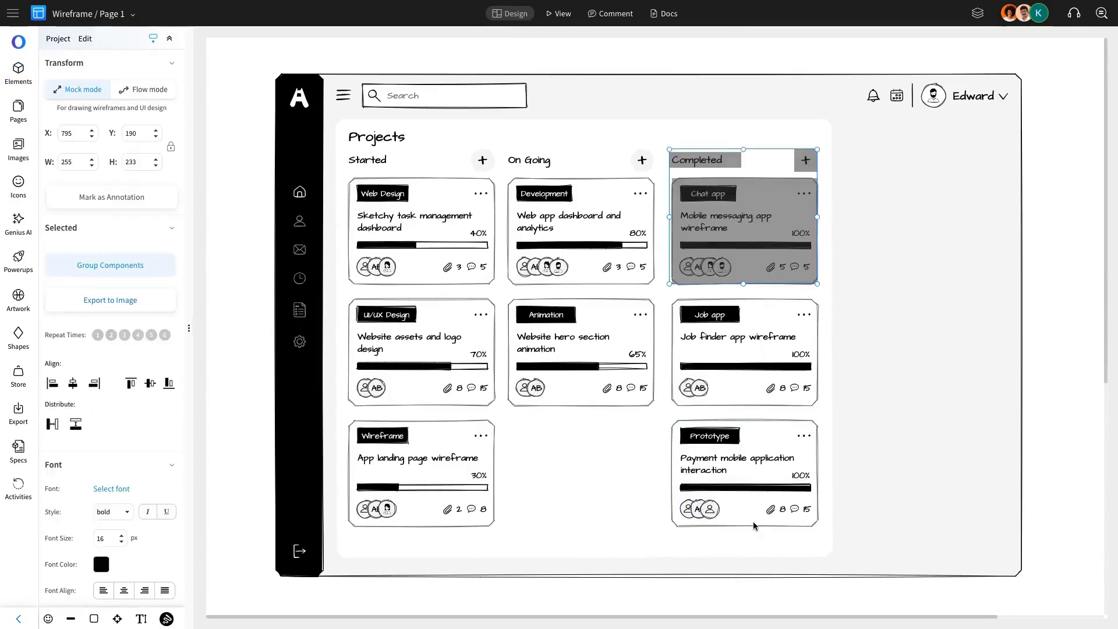
shift+click(767, 353)
shift+click(761, 499)
key(ctrl+g)
- Group the On Going heading, its add button and its two cards
click(548, 318)
shift+click(548, 187)
shift+click(536, 162)
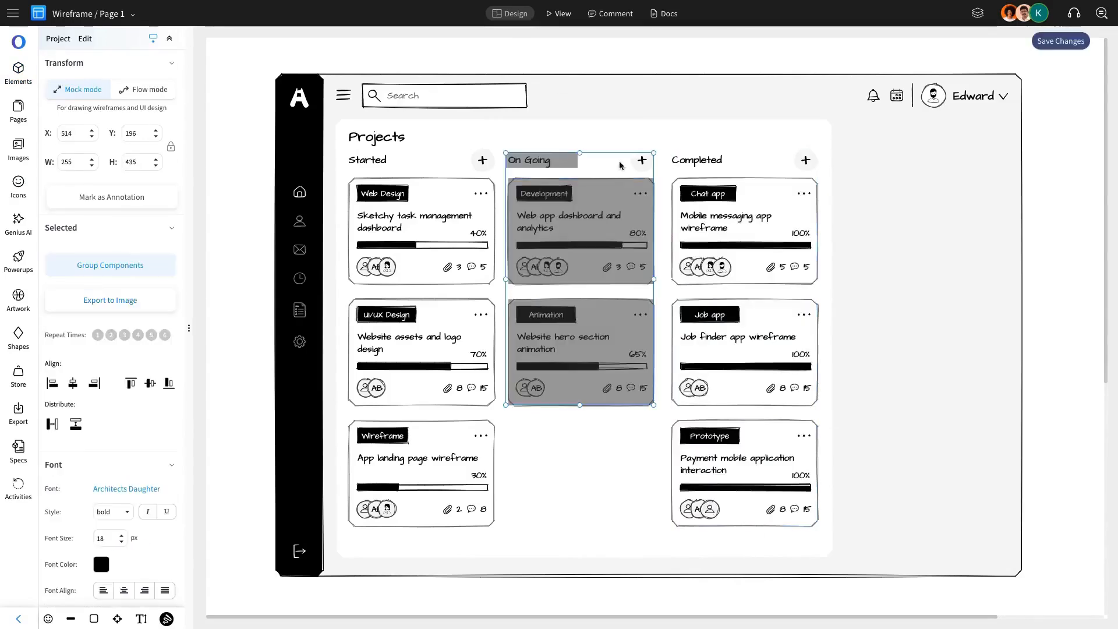
shift+click(637, 162)
key(ctrl+g)
- Group the Started heading, its add button and its three cards
click(369, 160)
shift+click(477, 162)
shift+click(449, 233)
shift+click(428, 377)
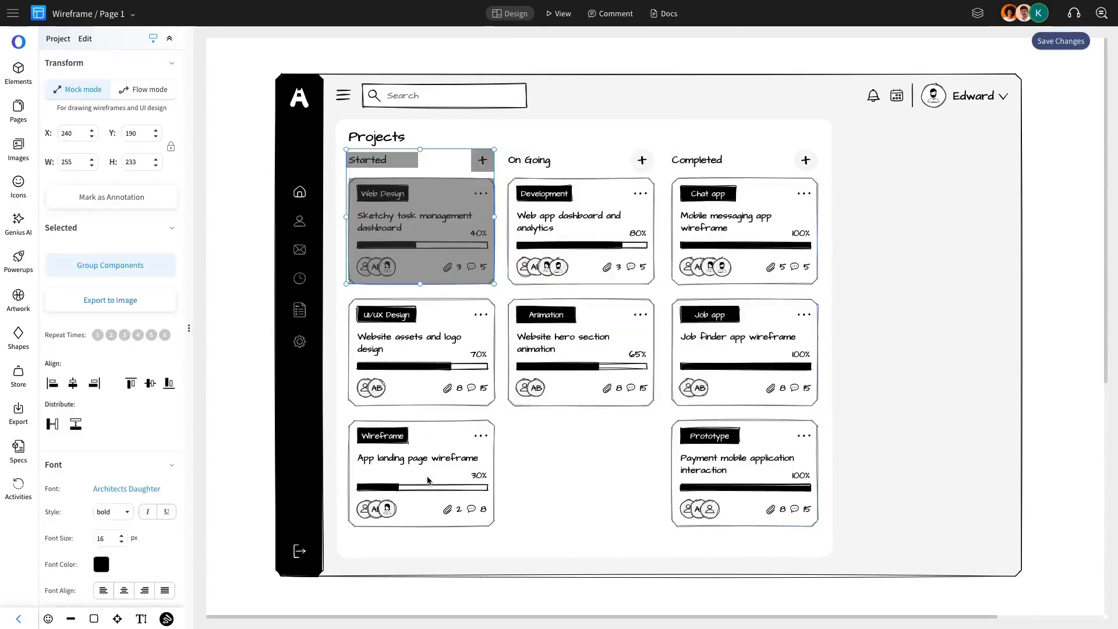
shift+click(428, 477)
key(ctrl+g)
- Distribute the three column groups evenly in the horizontal direction
shift+click(623, 361)
shift+click(755, 365)
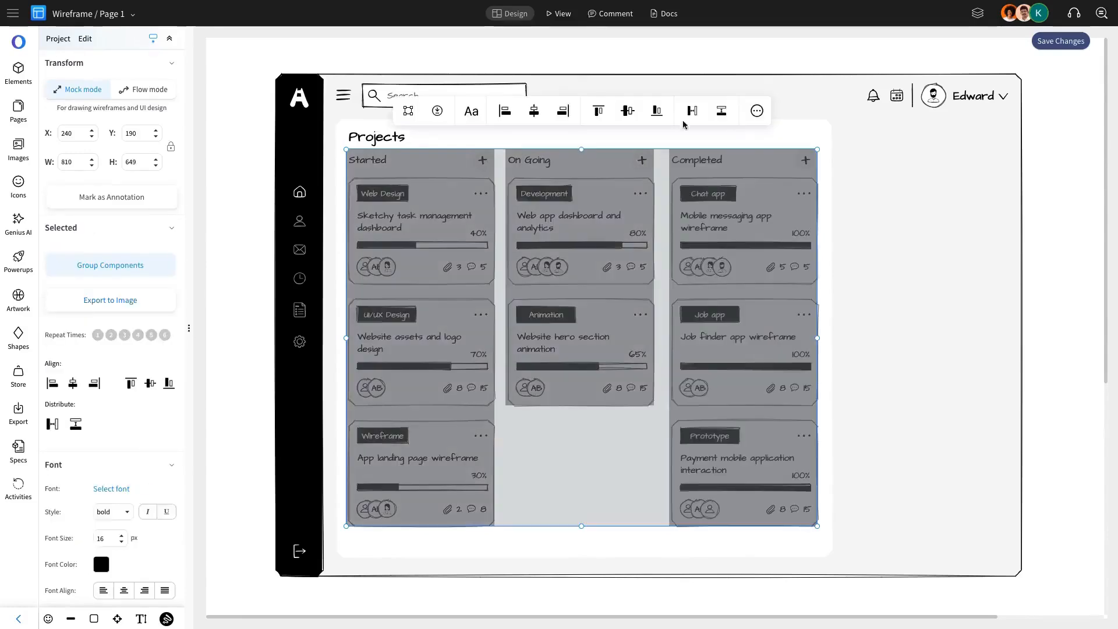
click(693, 111)
click(664, 180)
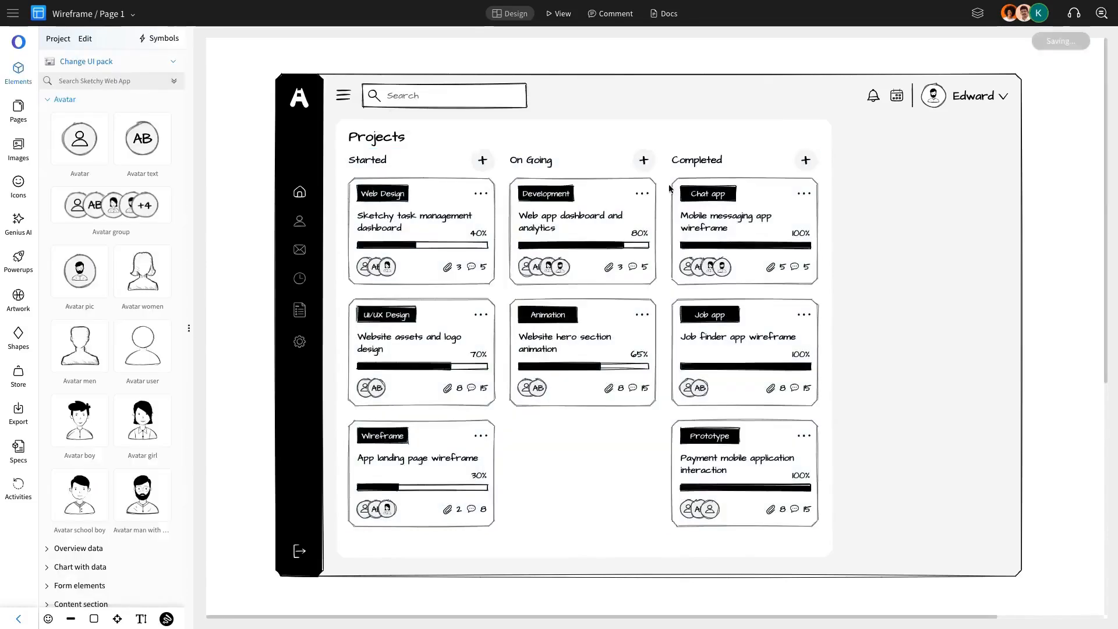
- Nudge the three column groups down together by about 14 px to widen the gap below the Projects title
click(389, 208)
shift+click(502, 217)
drag(720, 152, 863, 215)
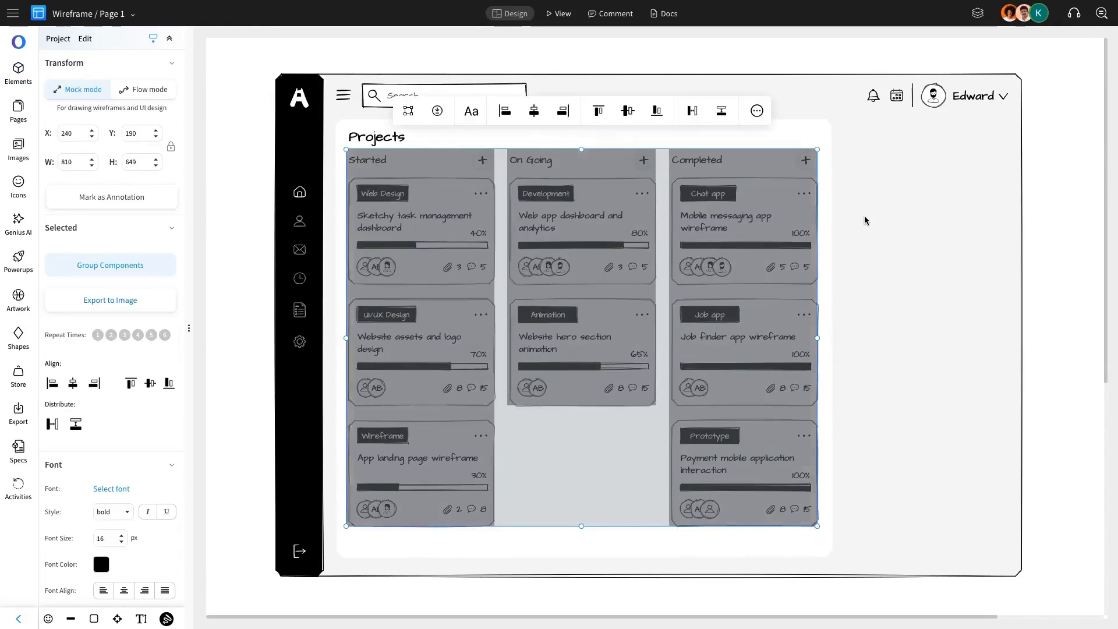
key(Down)
key(Down)
key(Down)
key(Down)
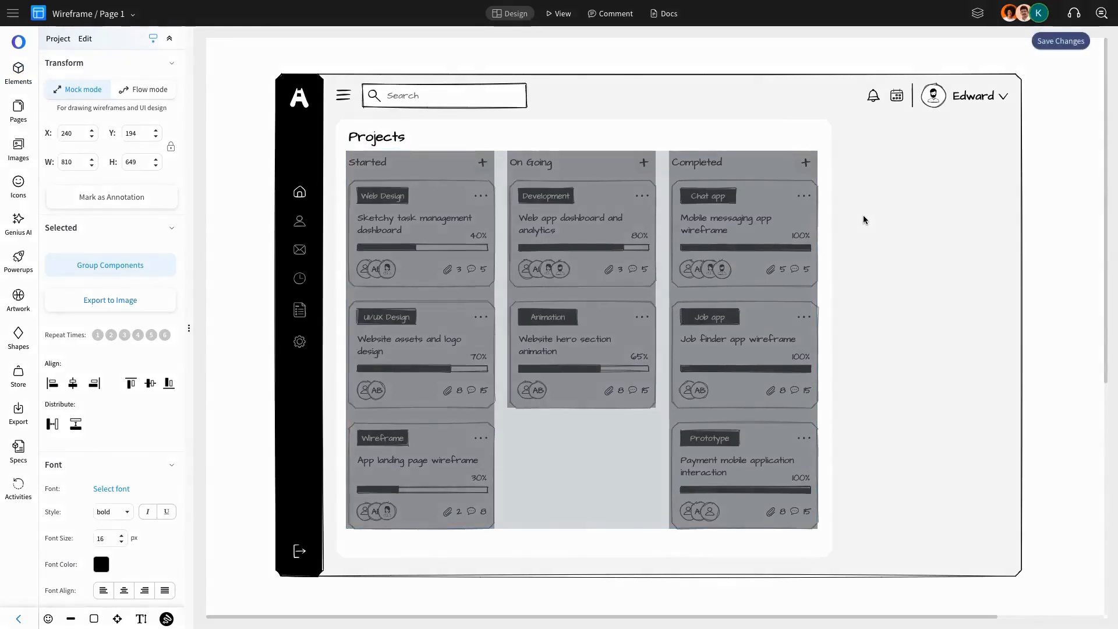
key(shift+Down)
click(863, 215)
- Duplicate the white Projects panel beside the original and narrow the copy to fit inside the dashboard frame
click(738, 135)
key(ctrl+c)
key(ctrl+v)
drag(567, 309, 989, 284)
scroll(989, 285, right, 6)
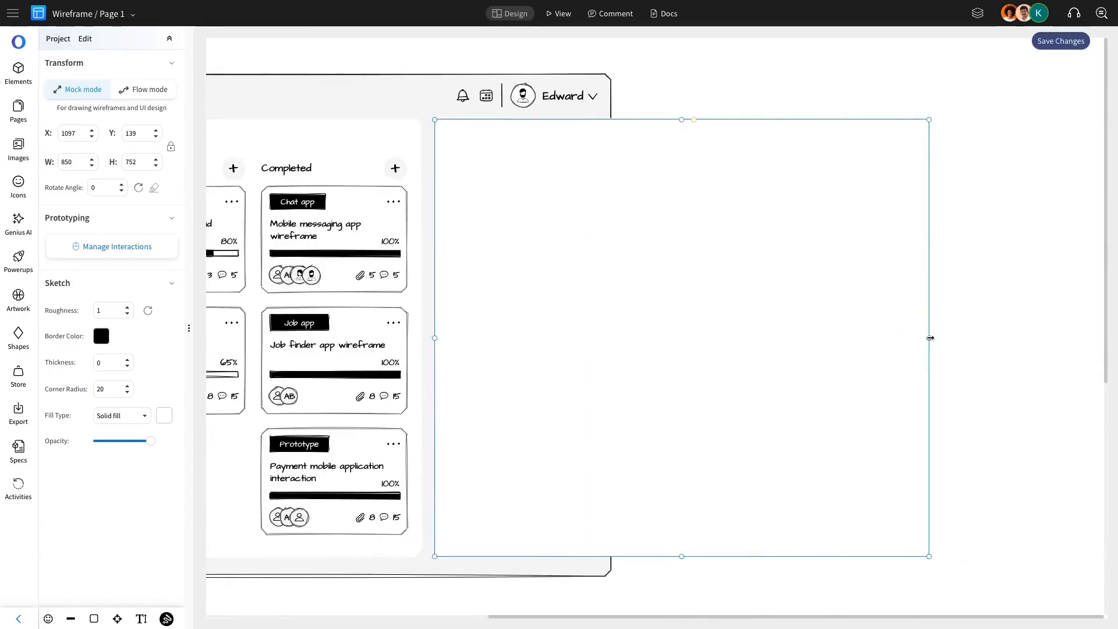
drag(931, 338, 599, 327)
key(Escape)
scroll(600, 326, left, 5)
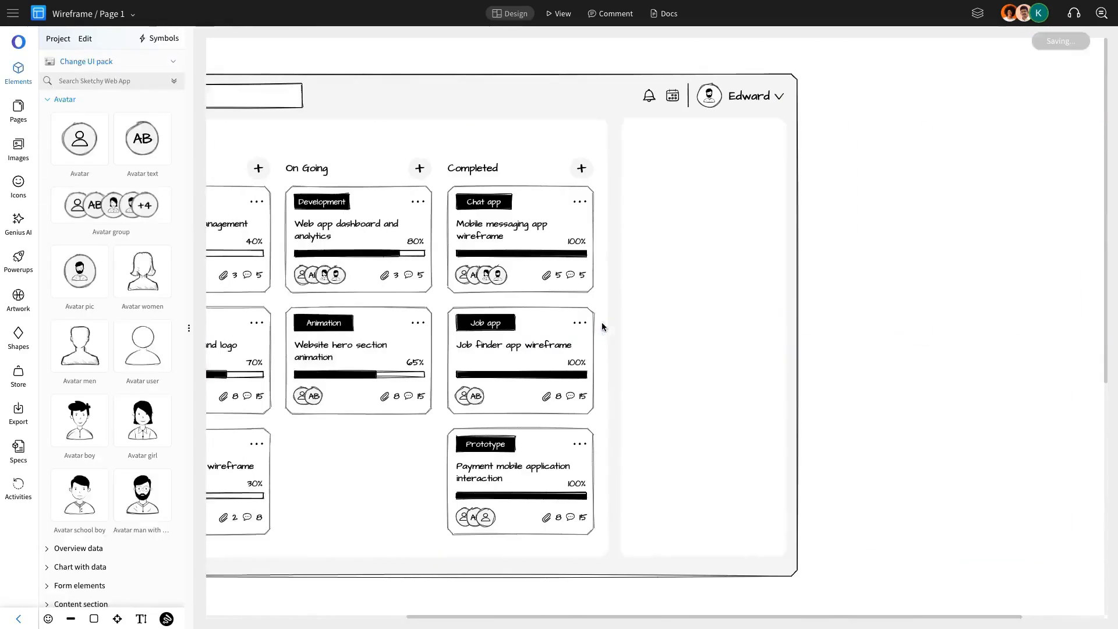
scroll(603, 327, left, 4)
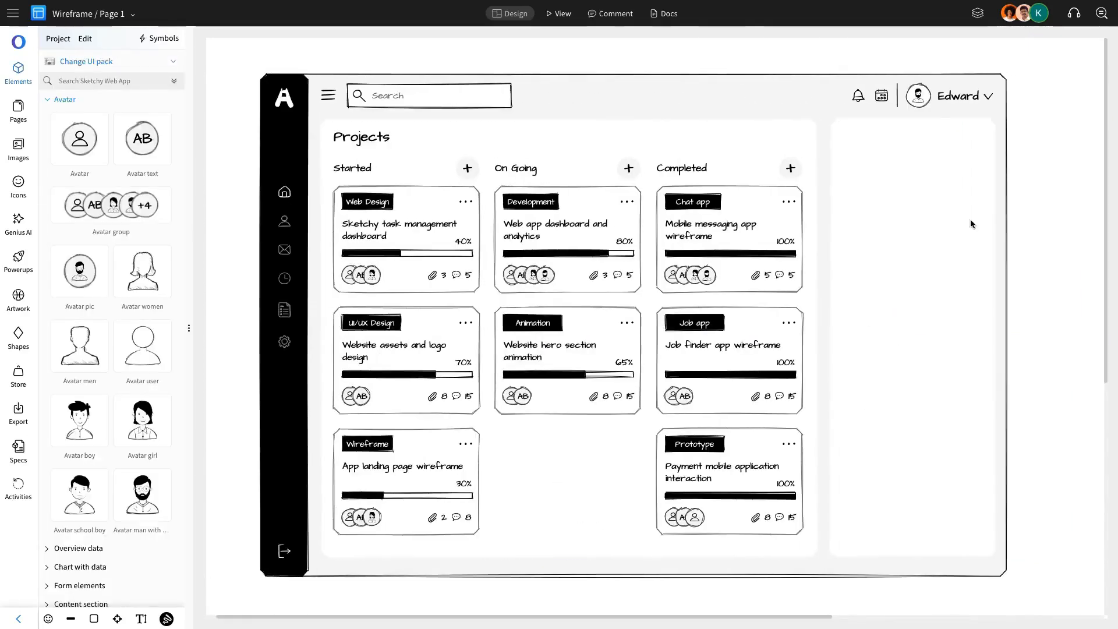
- Duplicate the Projects title and place the copy at the top of the narrow side panel
scroll(950, 232, right, 1)
click(353, 138)
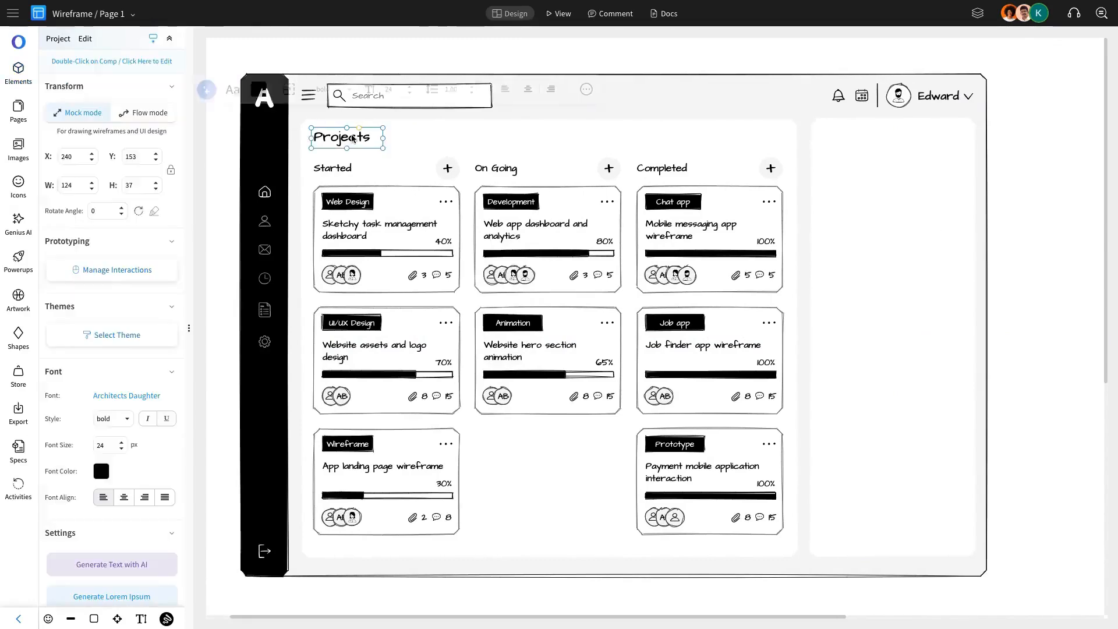
drag(364, 140, 871, 141)
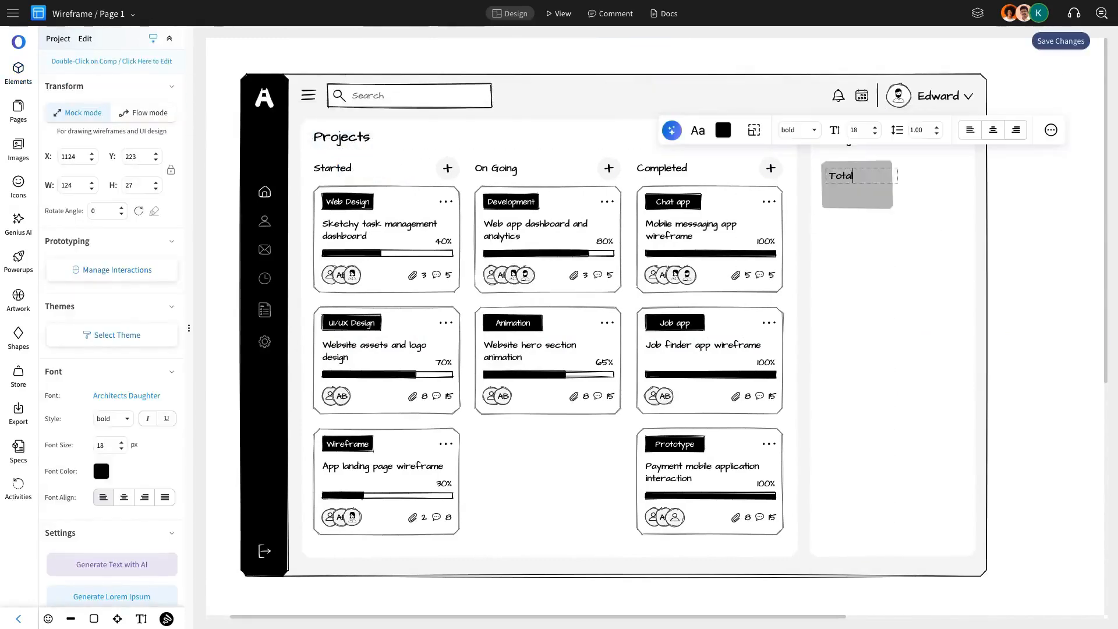
- Nudge the Total label up within the grey tile and add the number 230 below it at font size 30
drag(862, 177, 862, 173)
double_click(865, 173)
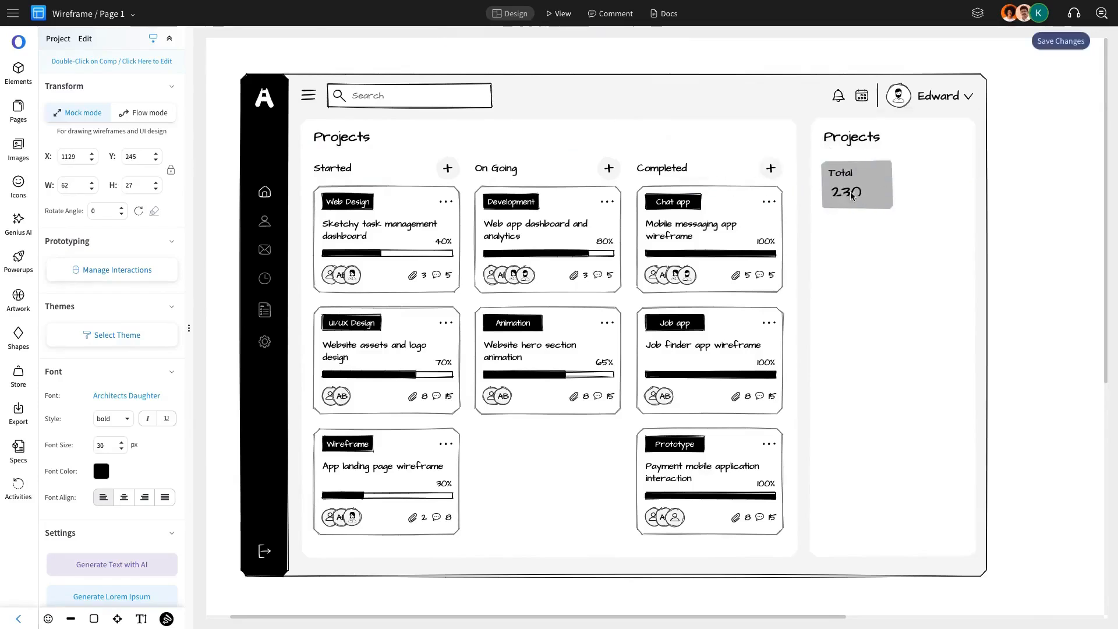
- Fill the Total tile with black and set its label and number to white
click(884, 187)
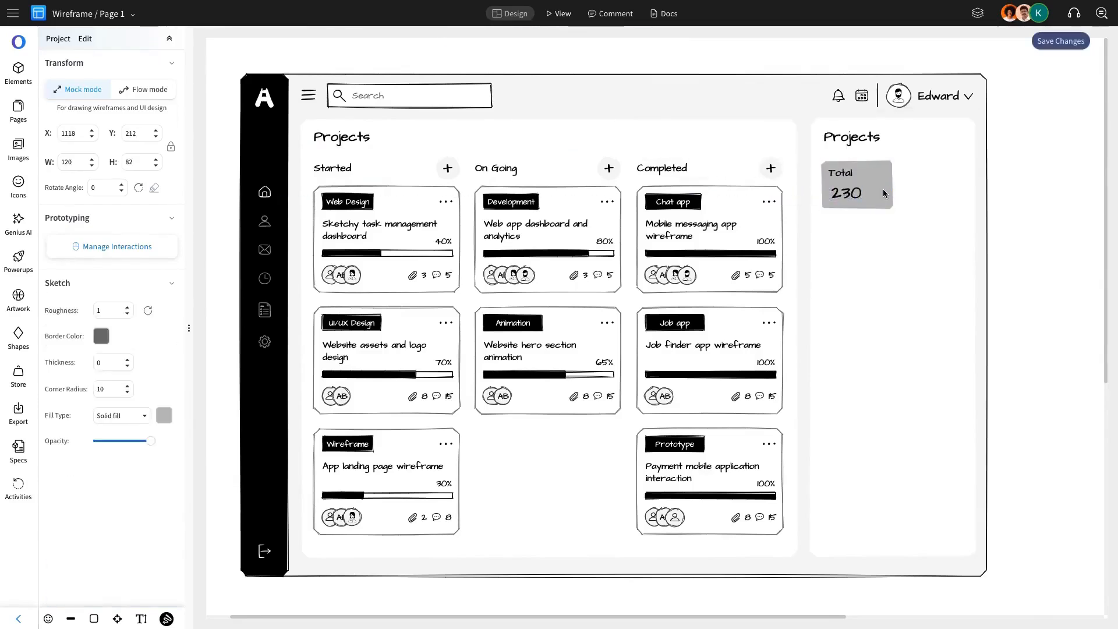
click(163, 416)
click(170, 519)
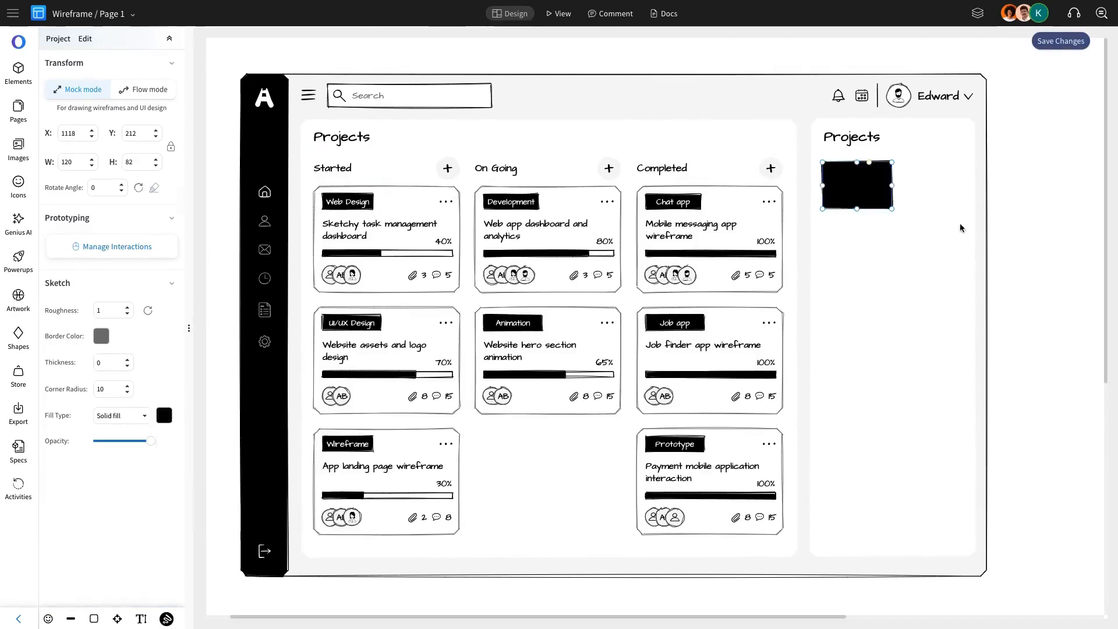
click(961, 227)
click(847, 191)
shift+click(842, 173)
click(107, 569)
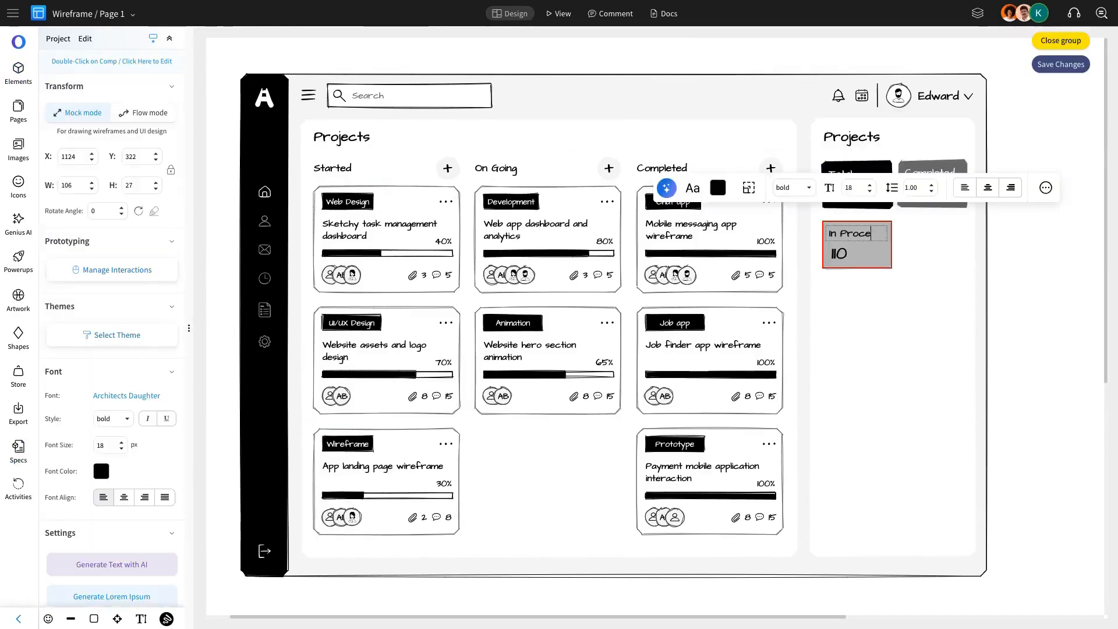
- Set the In Process tile's number to 60 and duplicate the tile to its right
double_click(841, 254)
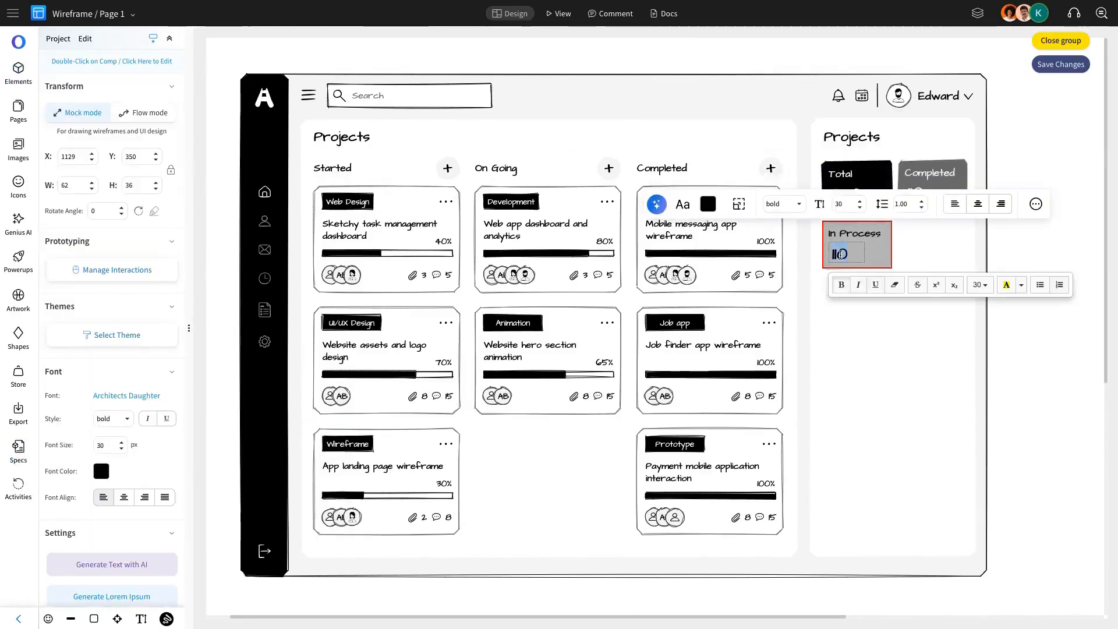
text(60)
key(Escape)
click(865, 255)
key(ctrl+c)
key(ctrl+v)
drag(885, 261, 939, 251)
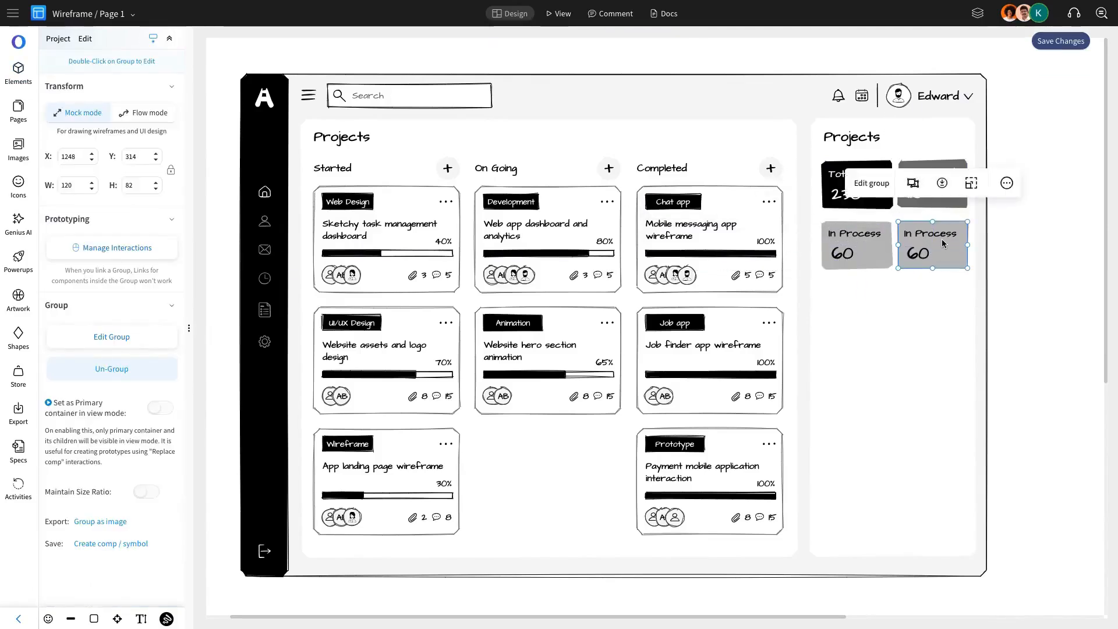
- Change the copied tile's label to "Waiting" and its number to 20
double_click(944, 244)
double_click(942, 236)
text(Waiting)
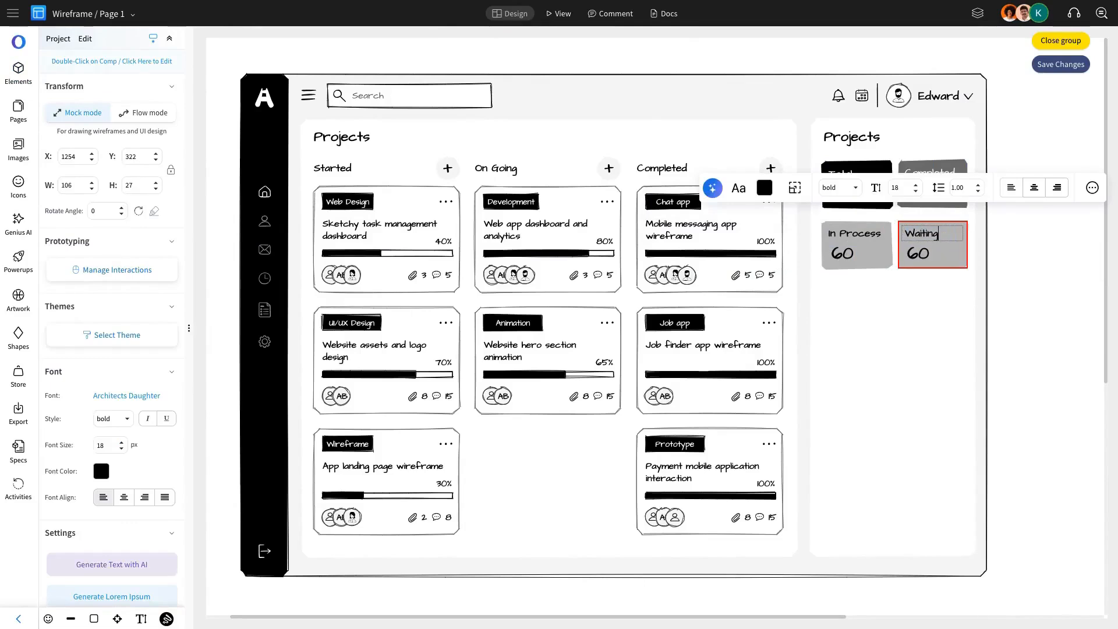
double_click(918, 254)
text(20)
key(Escape)
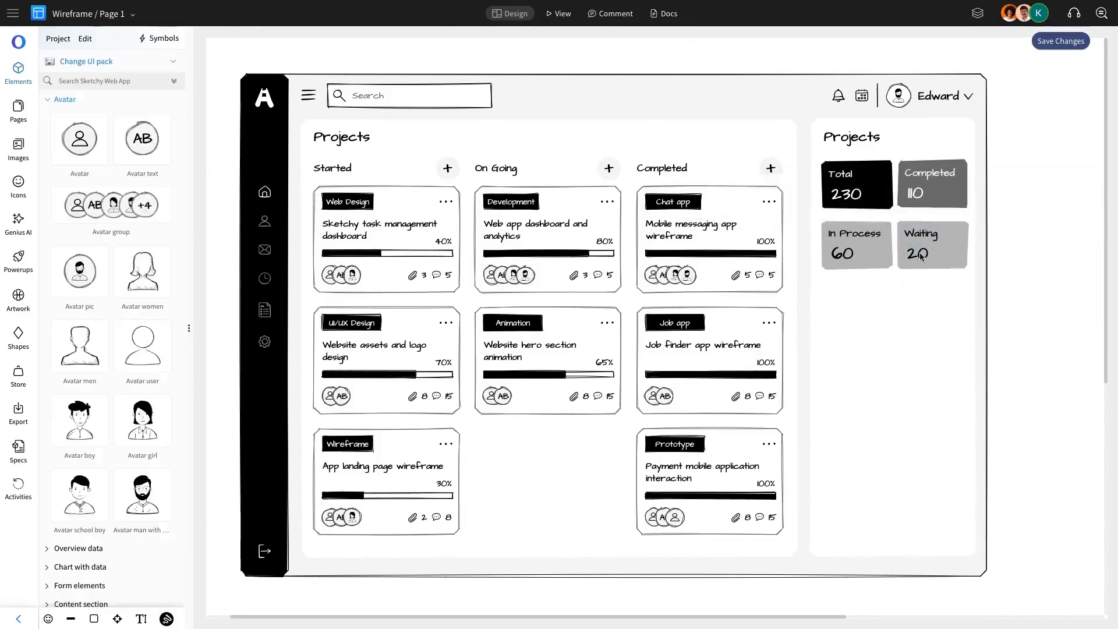
click(939, 251)
- Place a copy of the side panel's Projects title below the tiles, left-aligned with the original, and change its text to "Analytics"
drag(845, 301, 853, 298)
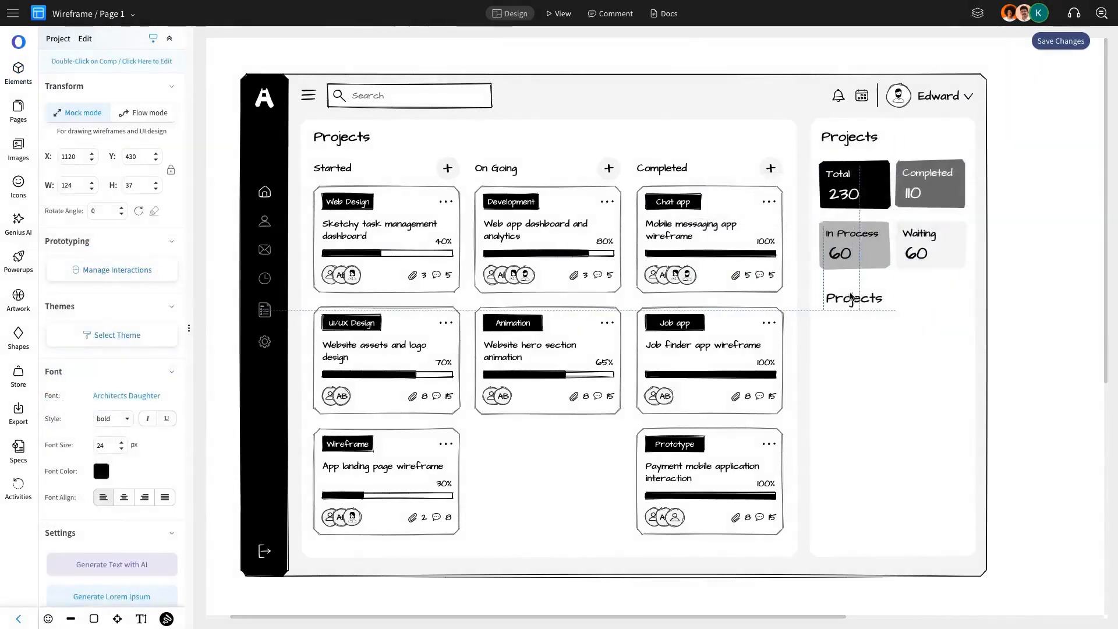
shift+click(861, 140)
click(53, 384)
click(896, 299)
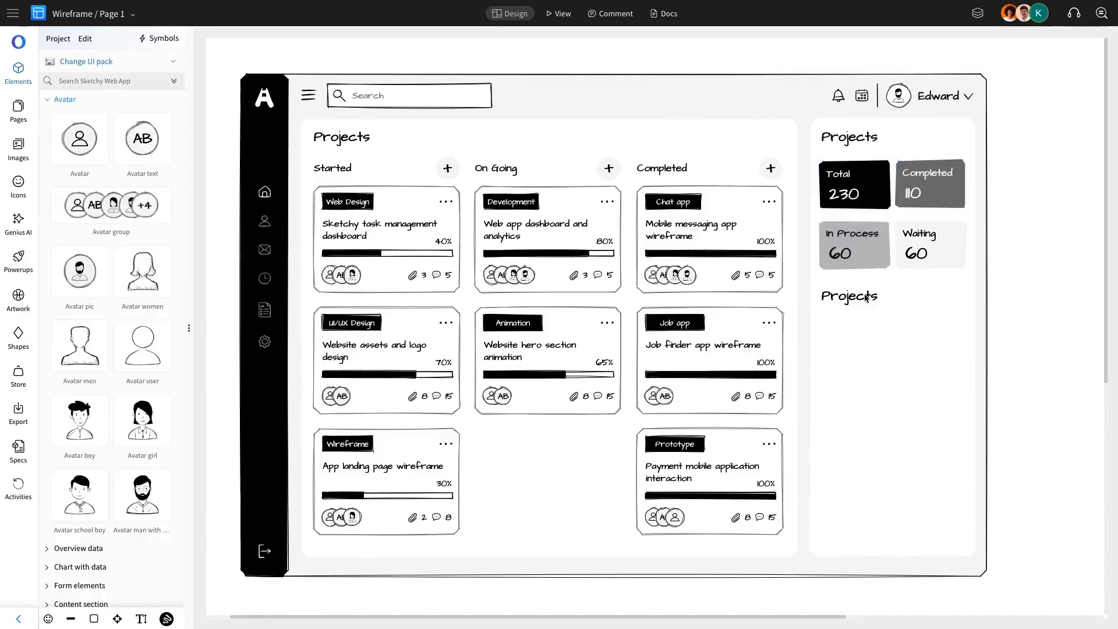
double_click(860, 298)
text(A)
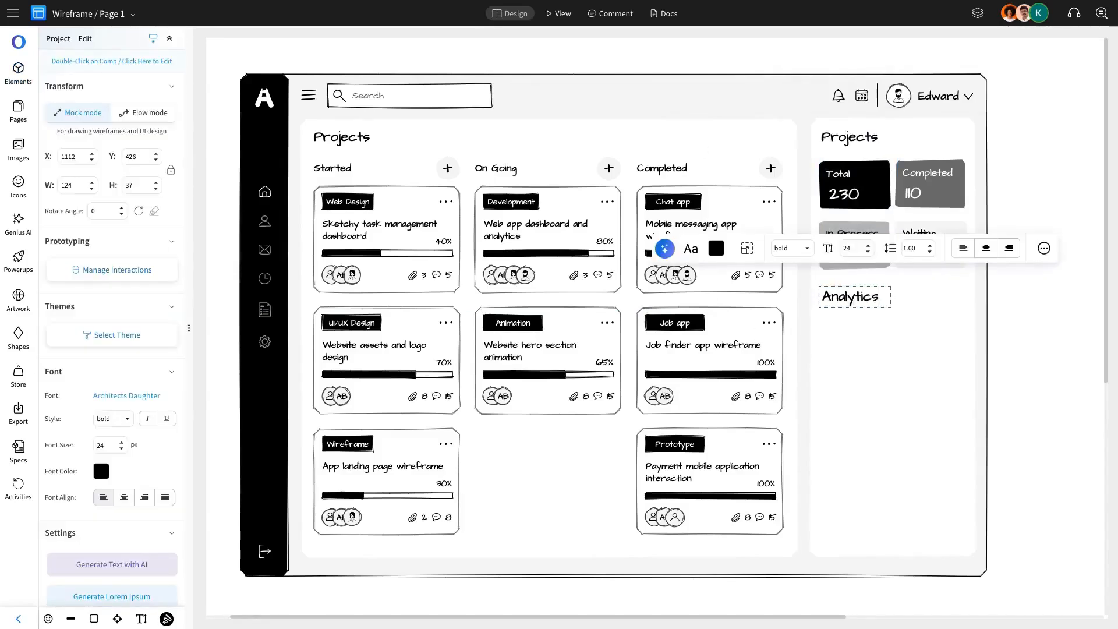
- Finish the side panel's "Analytics" title and place a pie chart below it
text(nalytics)
key(Escape)
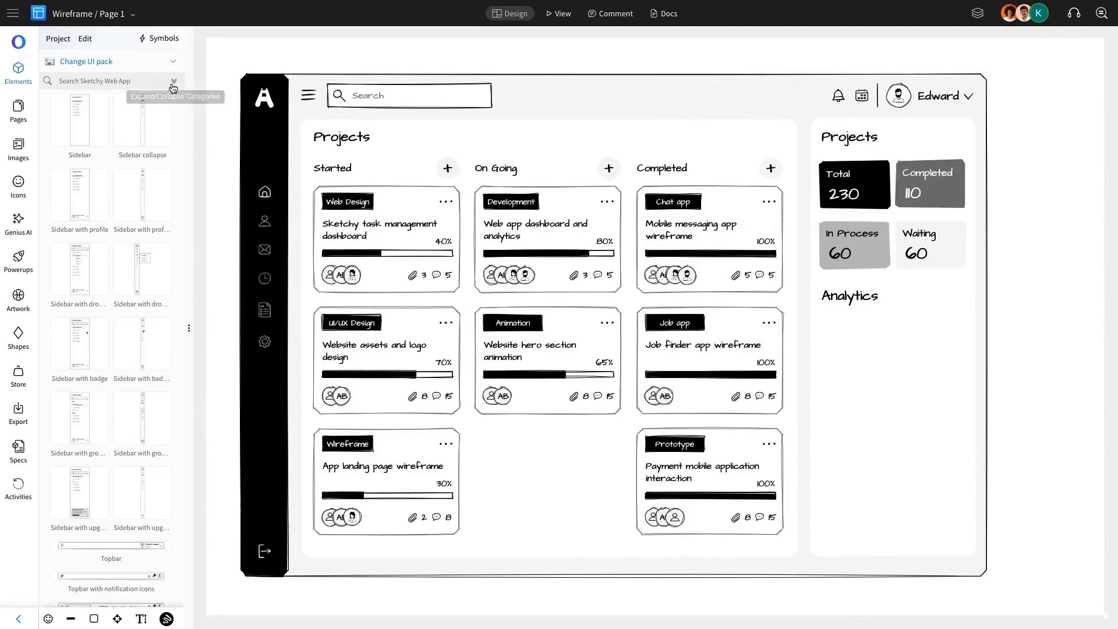
click(173, 82)
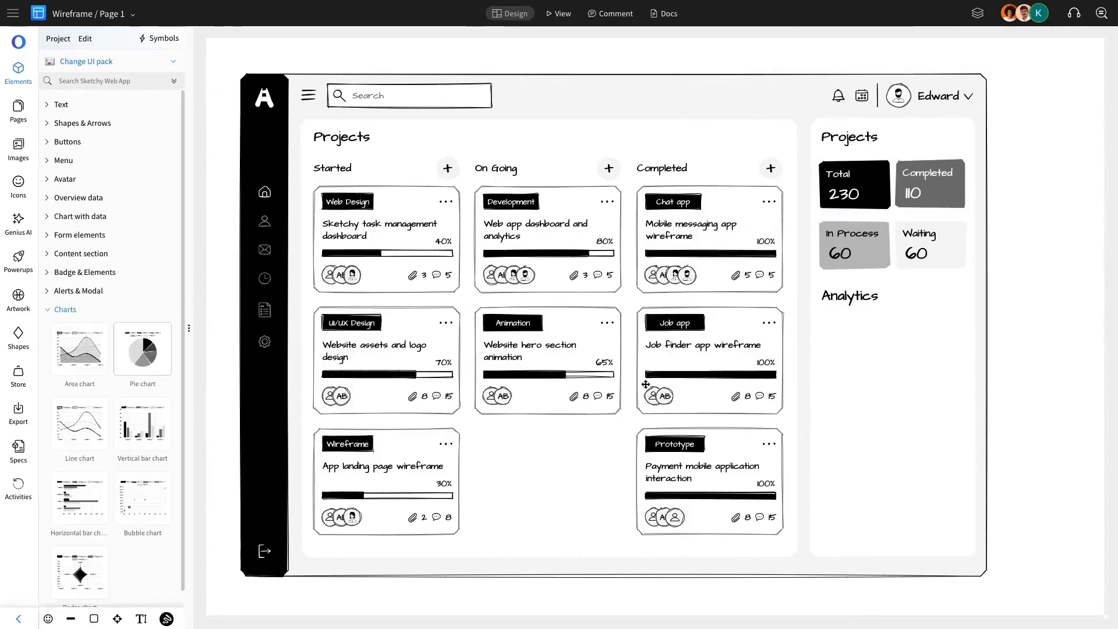
drag(143, 352, 786, 394)
drag(865, 472, 891, 430)
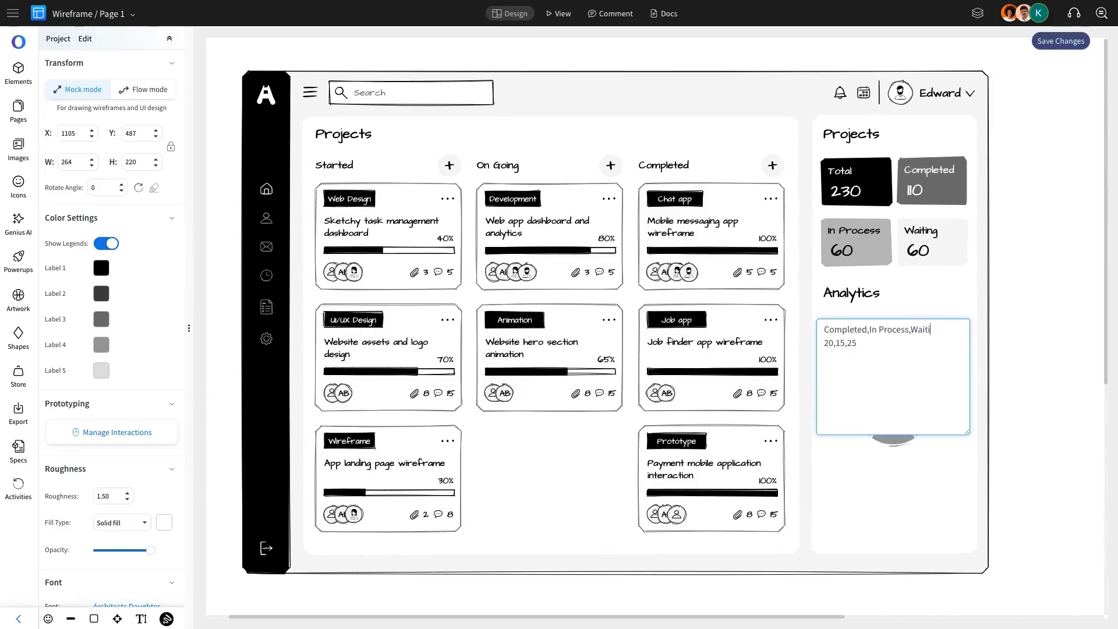
- Label the pie chart's slices Completed, In Process and Waiting with values 20, 15 and 25, and nudge the chart up 3 px
text(ng)
key(Escape)
click(921, 410)
key(Up)
key(Up)
key(Up)
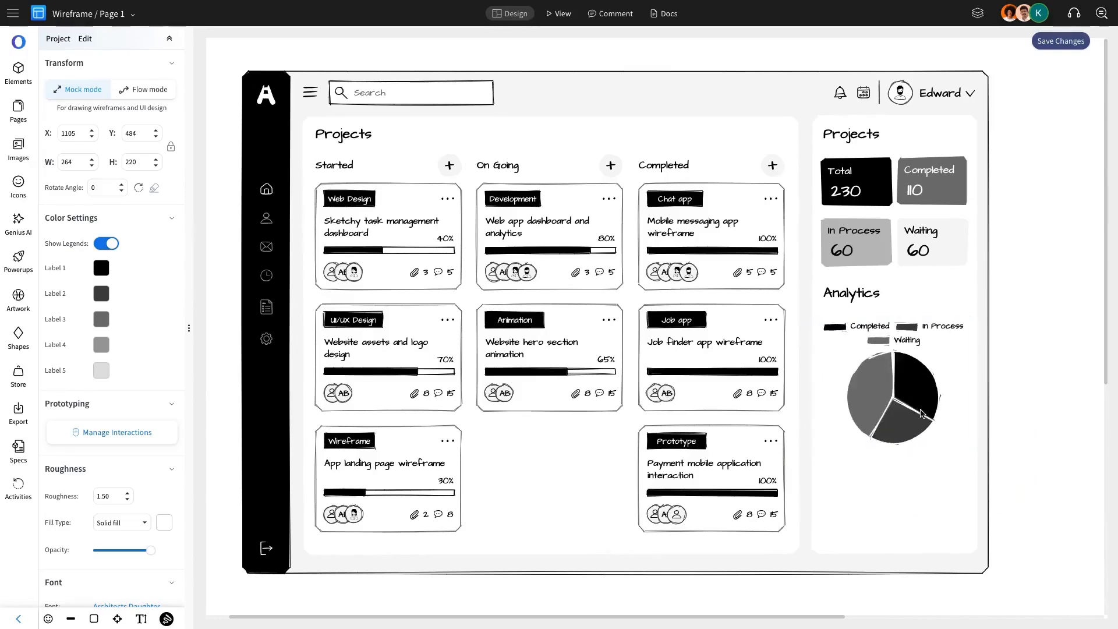
click(1064, 45)
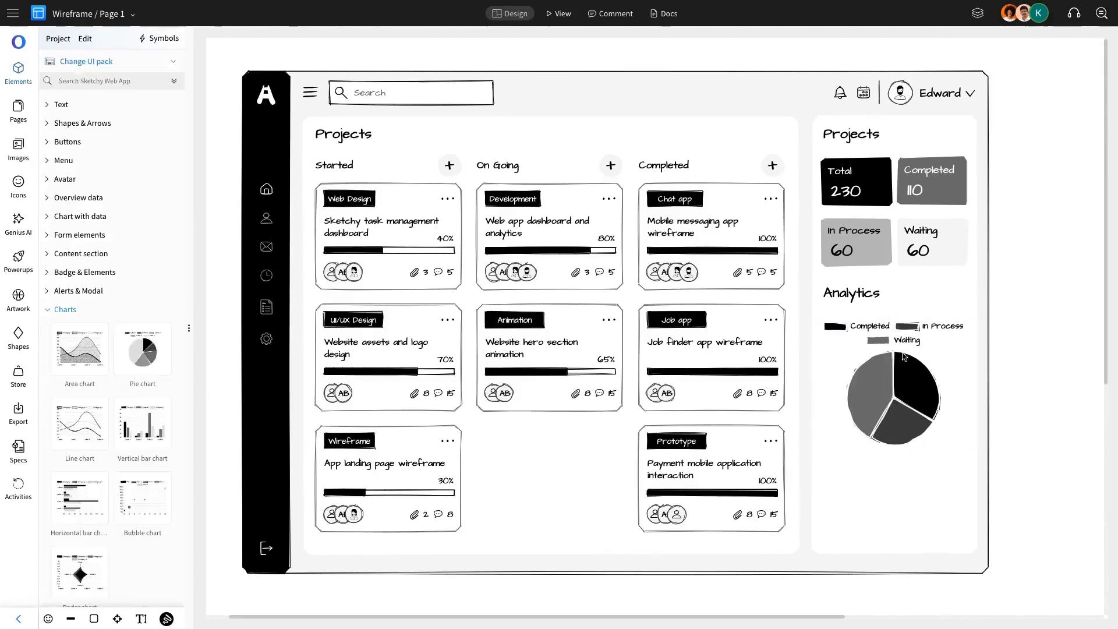
- Move the pie chart and the Analytics title together down about 6 px
click(903, 357)
shift+click(866, 295)
drag(866, 295, 866, 298)
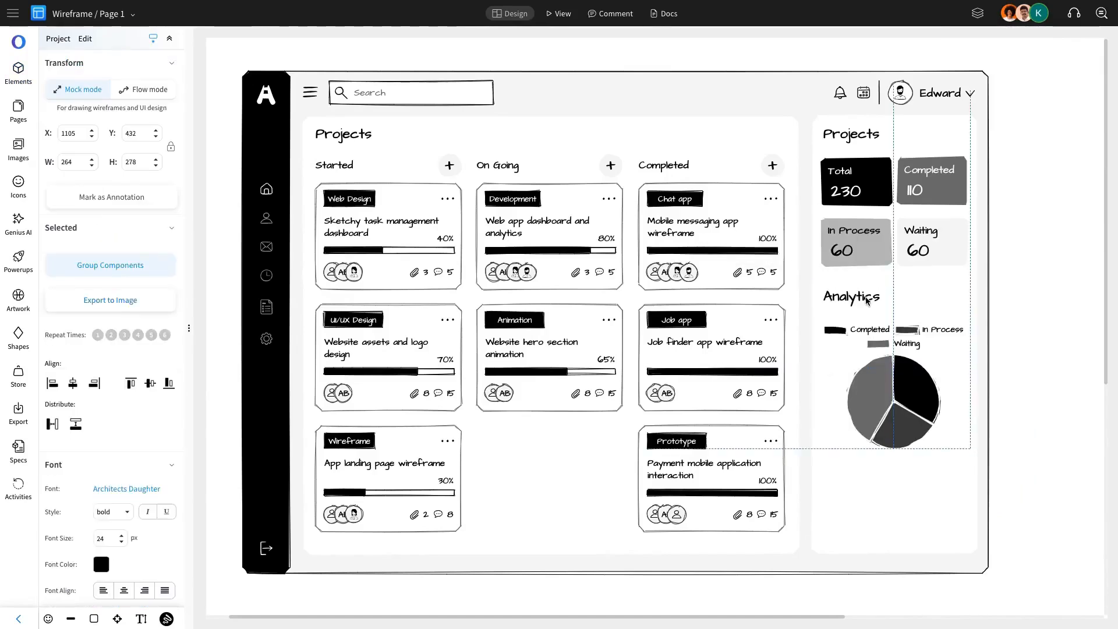
click(876, 492)
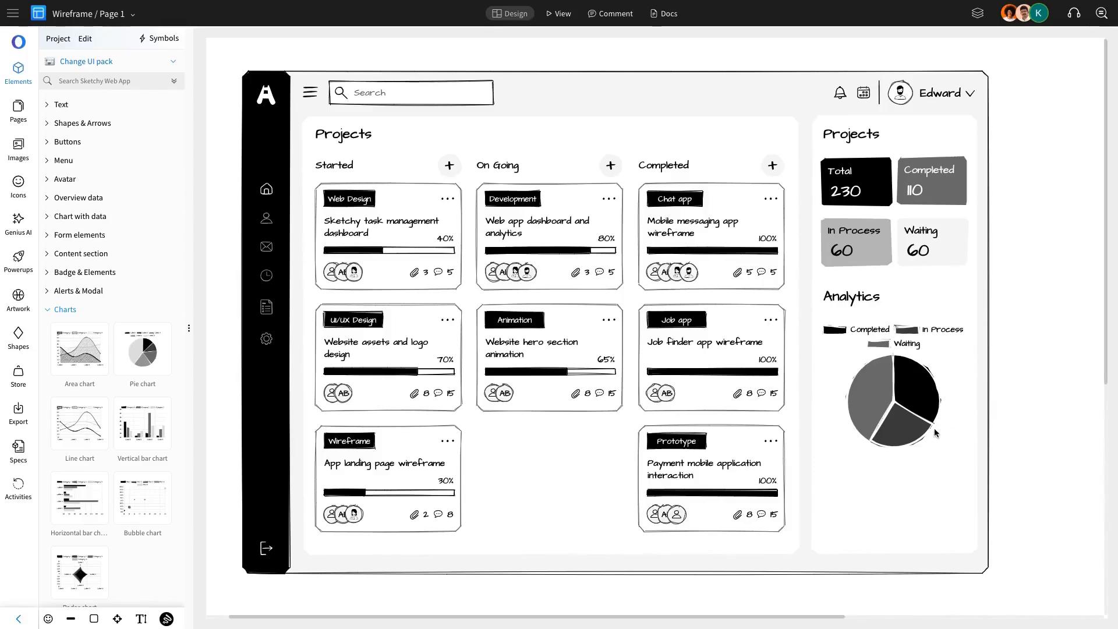
- Nudge the group of four project total tiles down to Y 213
click(881, 242)
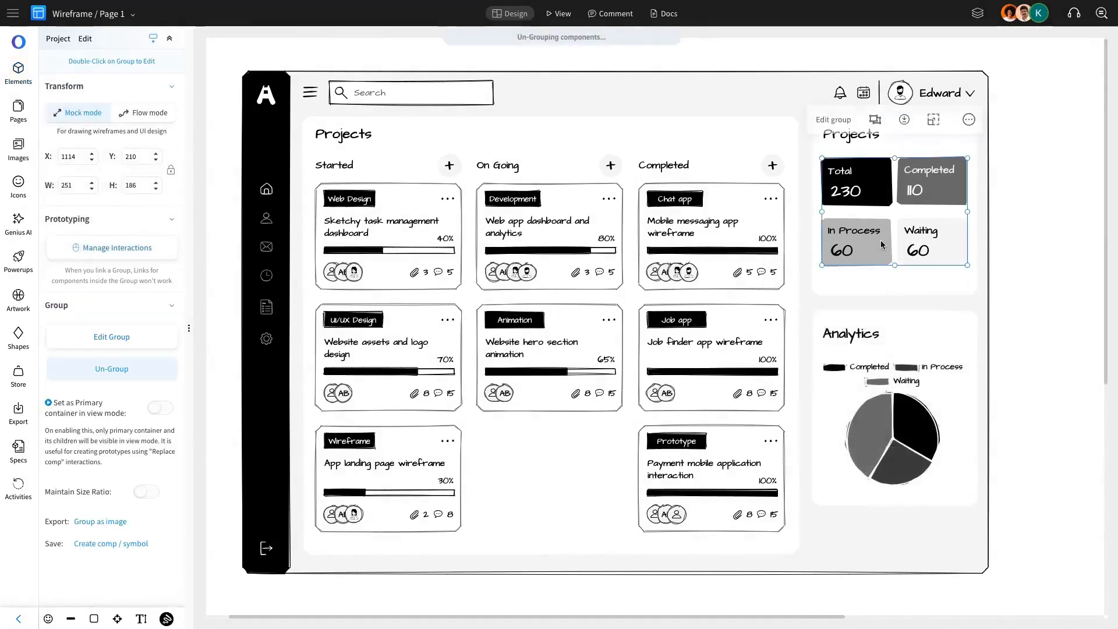
key(Down)
key(Down)
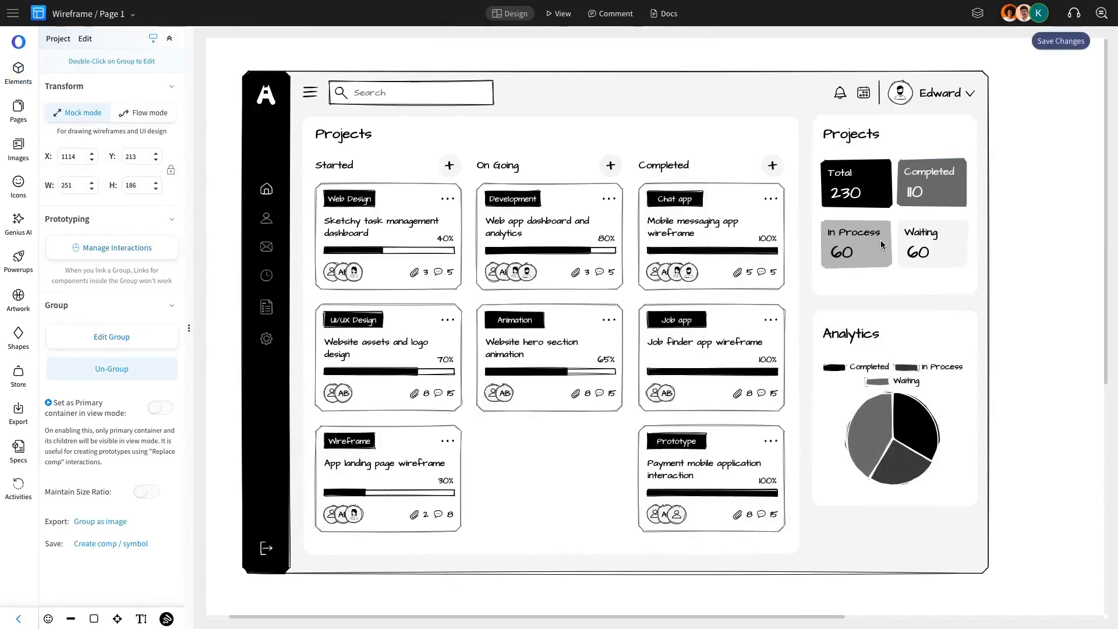
click(1002, 253)
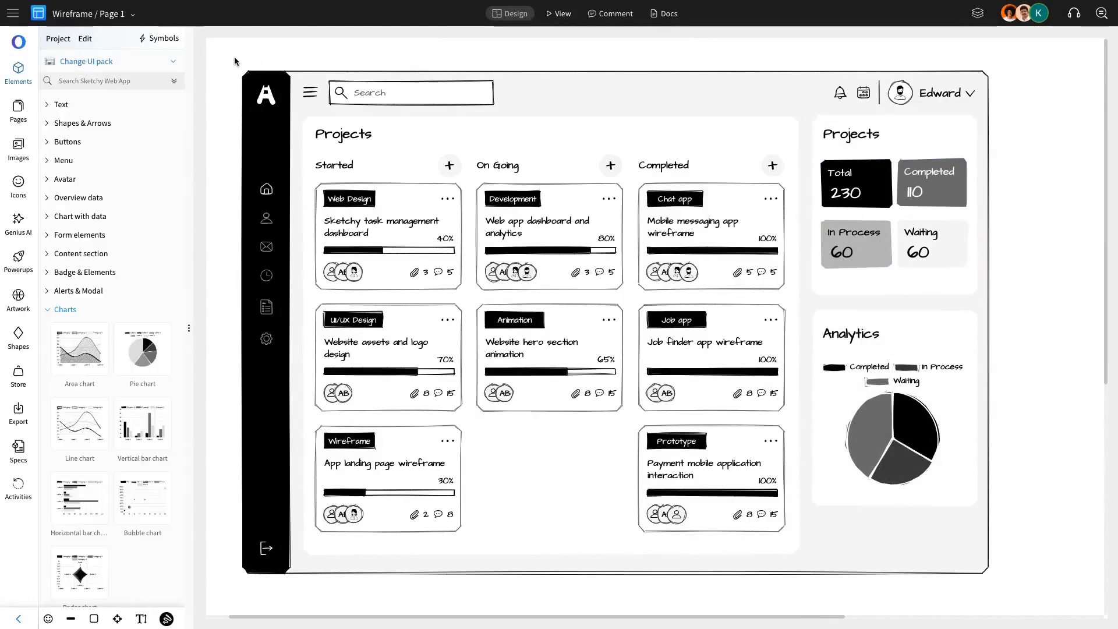
- Select the entire dashboard and group all its components
drag(234, 57, 916, 452)
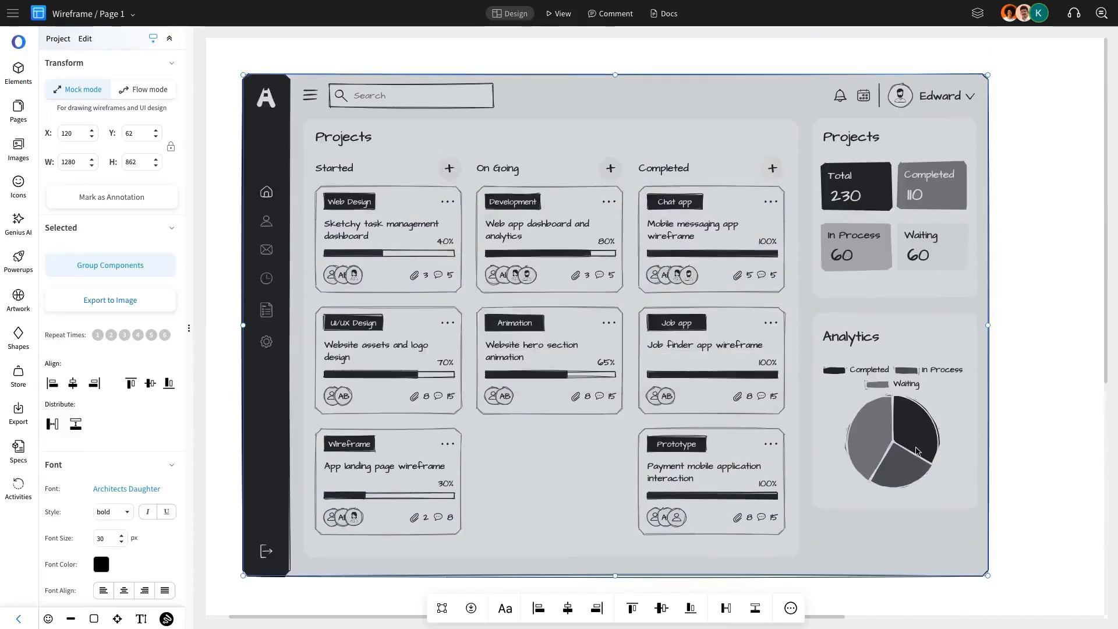
click(997, 352)
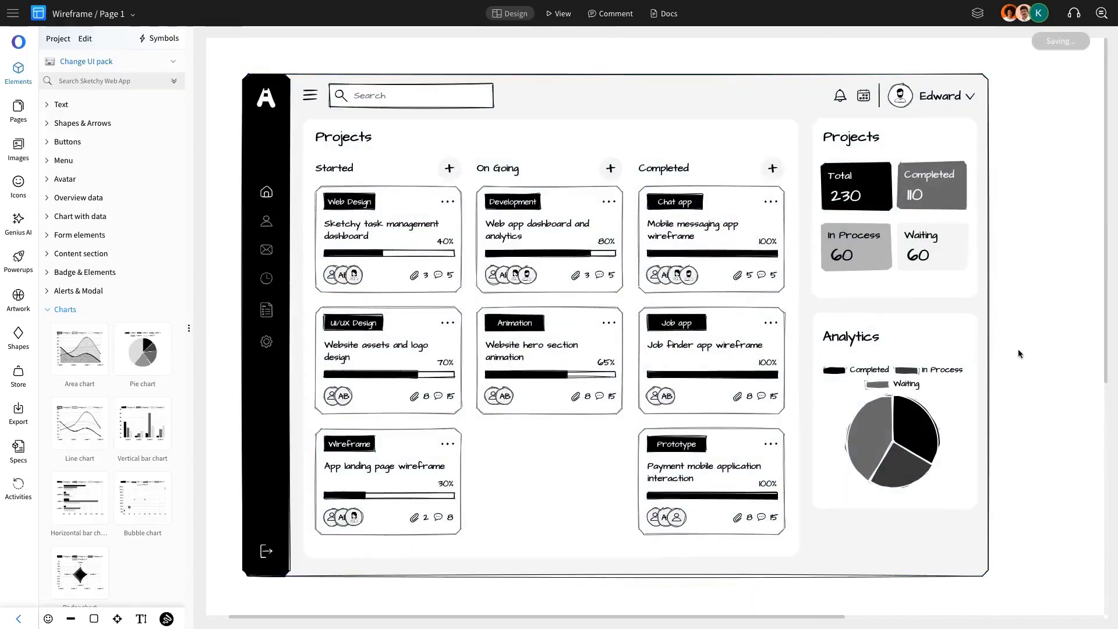
click(897, 290)
scroll(1041, 371, left, 2)
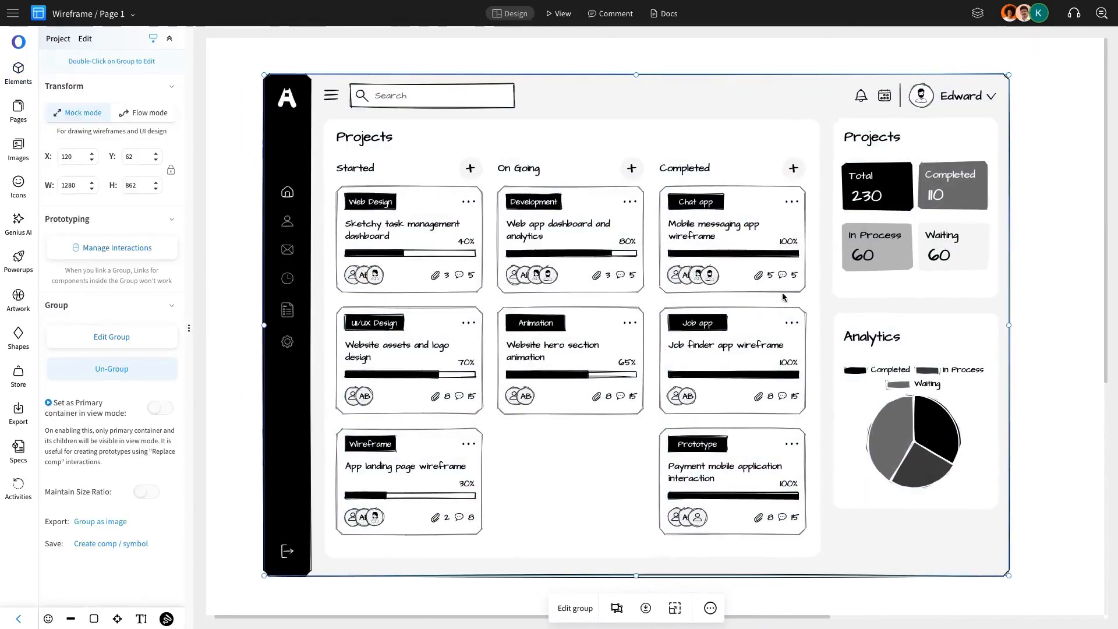
click(1040, 370)
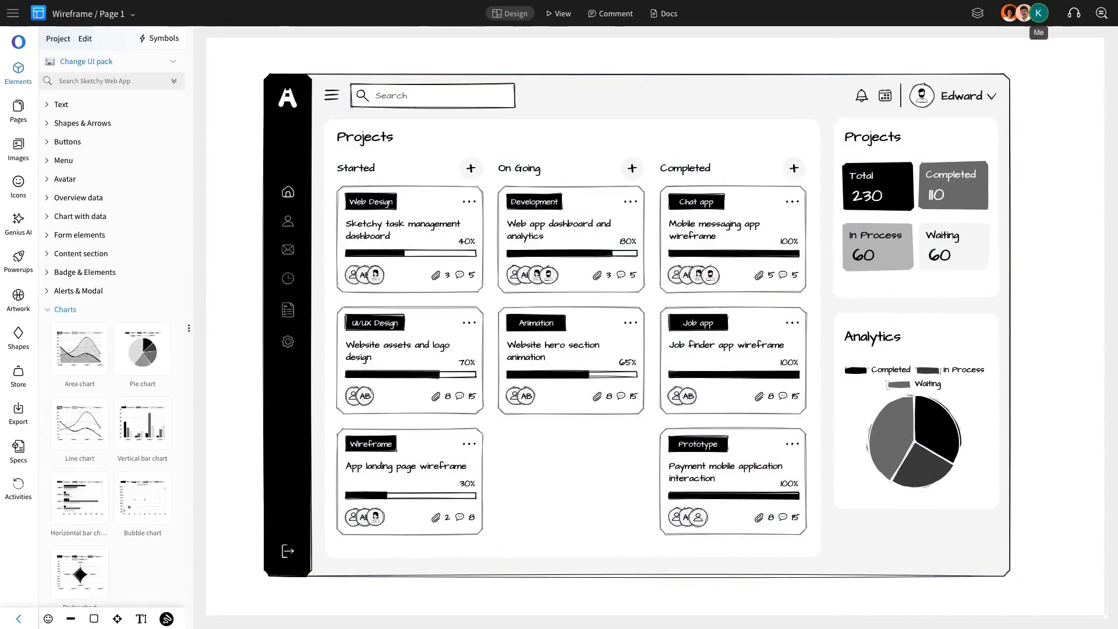
- Expand all categories of the element library to look through its components
click(173, 81)
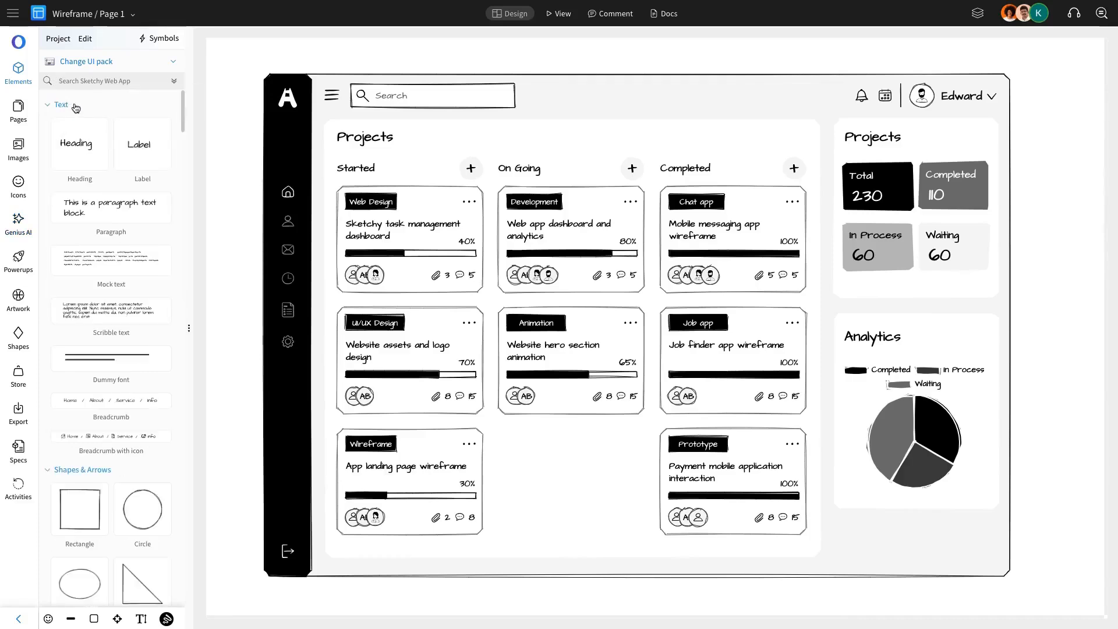